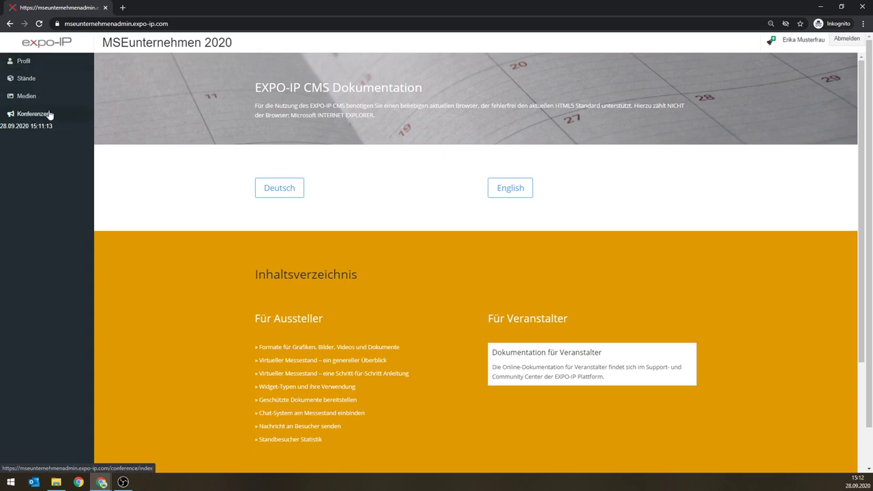
Step: Review the Profil settings and password field, then go to the Stände overview
{"action": "left_click", "coordinate": [23, 64]}
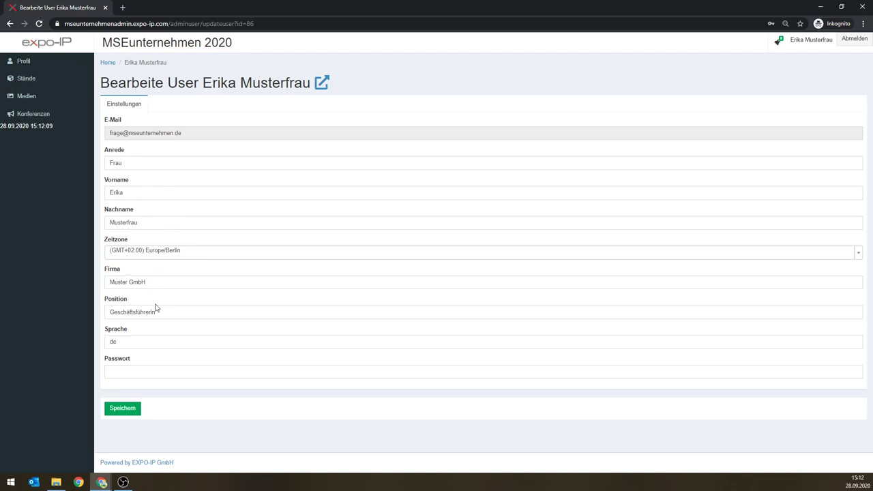
{"action": "left_click", "coordinate": [135, 371]}
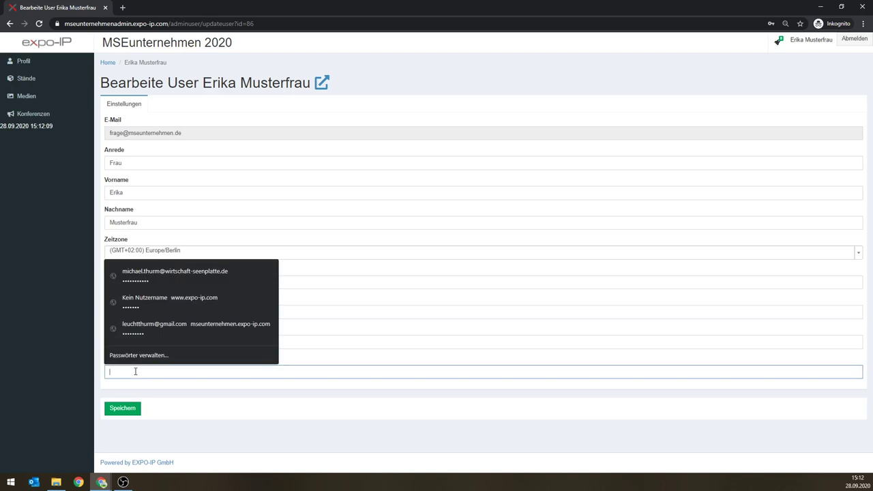
{"action": "left_click", "coordinate": [275, 405]}
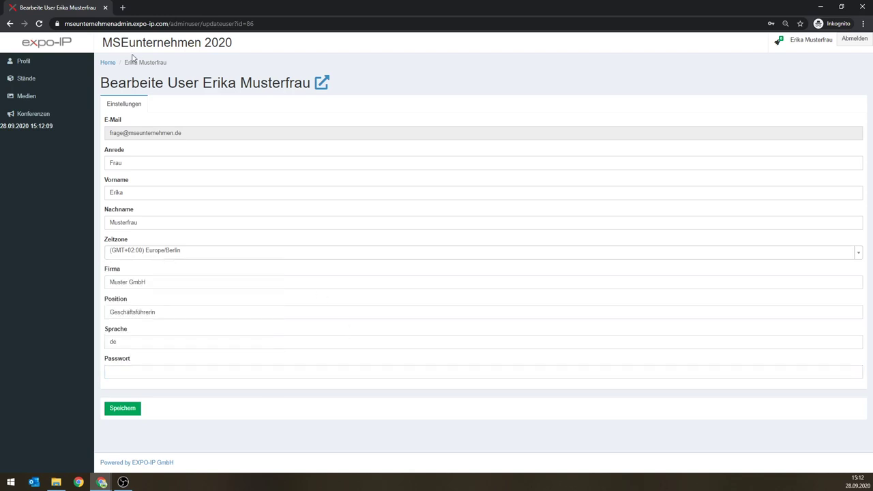
{"action": "left_click", "coordinate": [25, 81]}
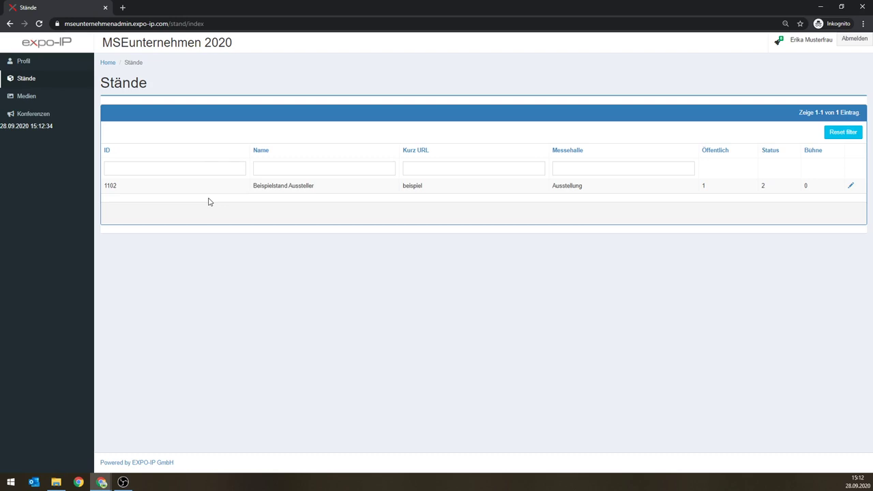
Step: Go to the Medien library page after reviewing the Beispielstand Aussteller stand
{"action": "left_click", "coordinate": [30, 100]}
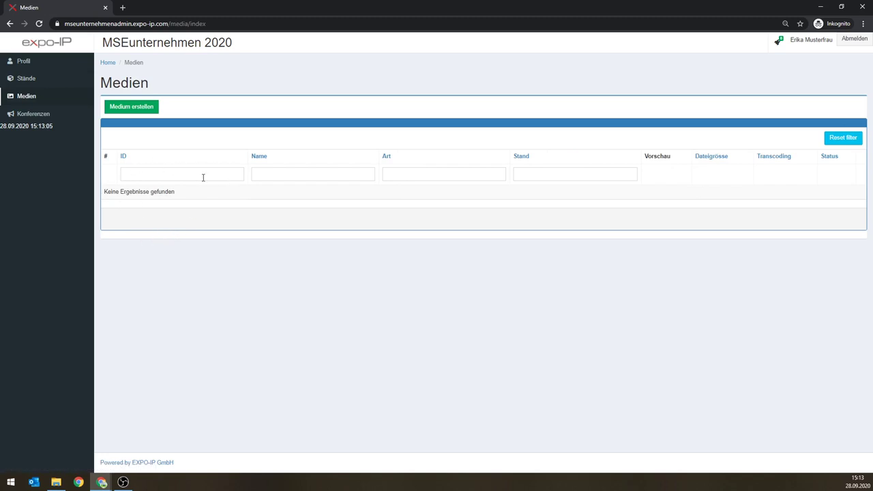
Step: Start a new medium with Beispielstand Aussteller kept as its stand
{"action": "left_click", "coordinate": [134, 110]}
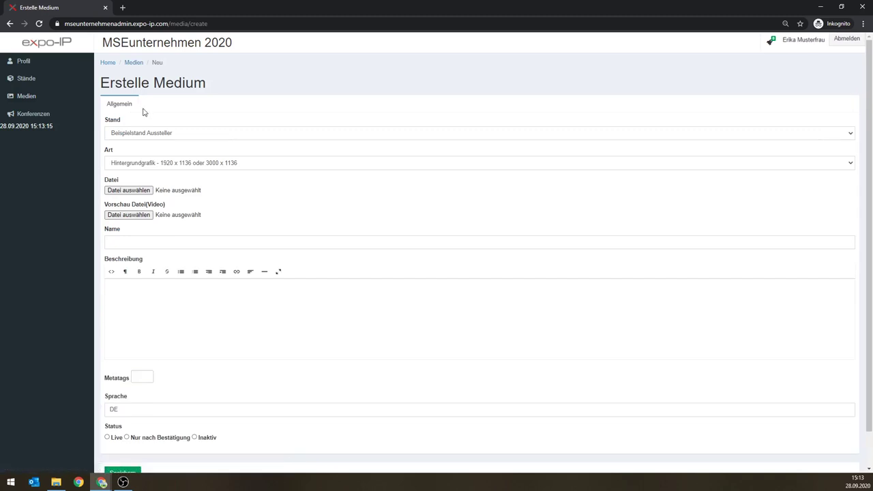
{"action": "left_click", "coordinate": [163, 135]}
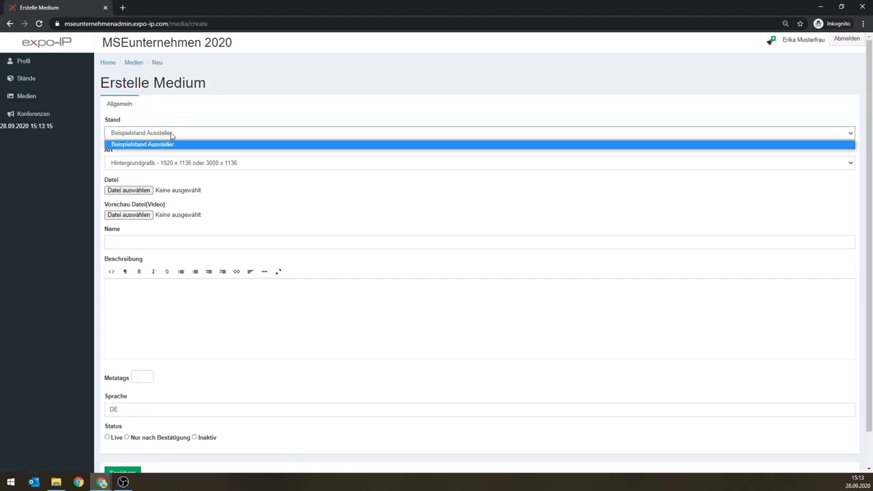
{"action": "left_click", "coordinate": [171, 134]}
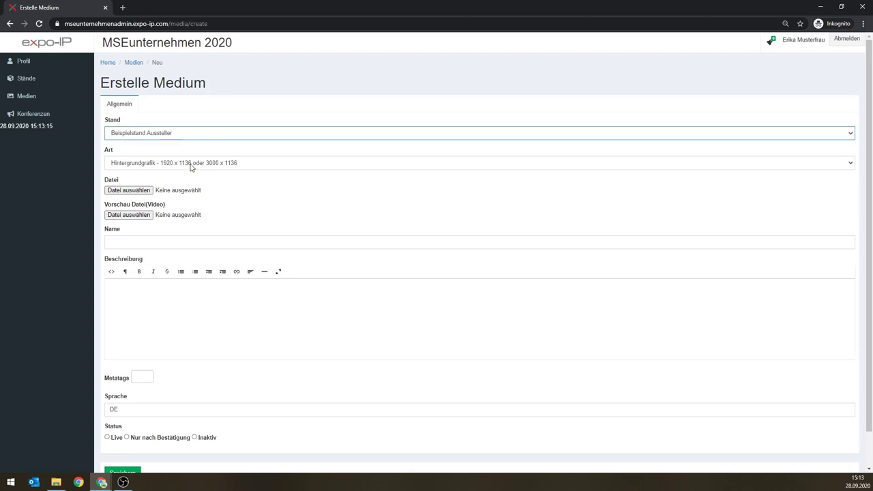
{"action": "left_click", "coordinate": [192, 165]}
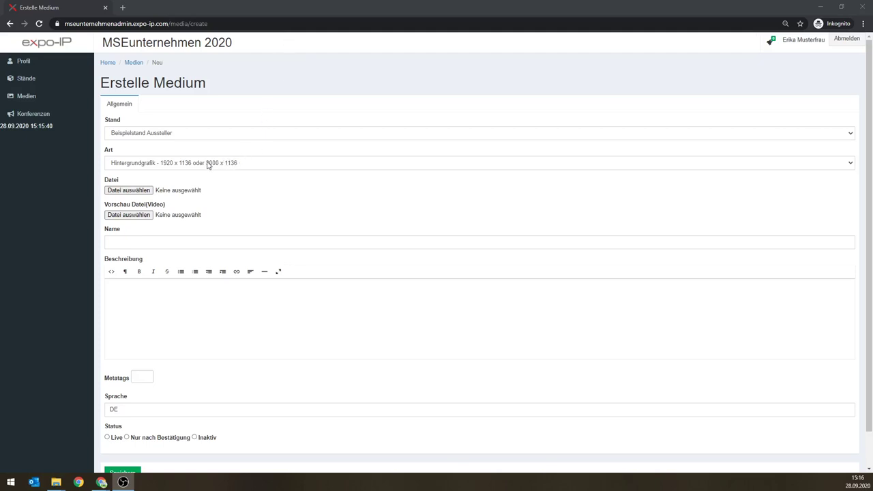
Step: Set the medium type to Logo - 350 x 200 and attach the WMSE_2019_444_sr image
{"action": "left_click", "coordinate": [210, 166]}
{"action": "left_click", "coordinate": [142, 181]}
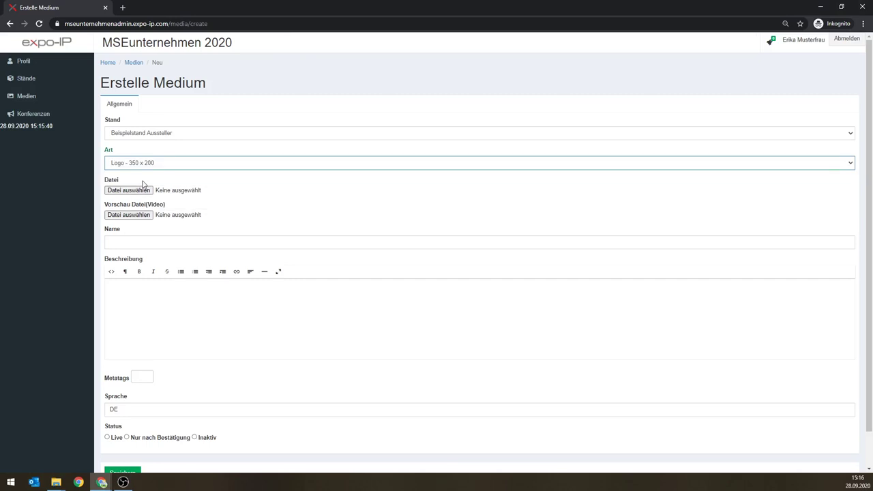
{"action": "left_click", "coordinate": [141, 194]}
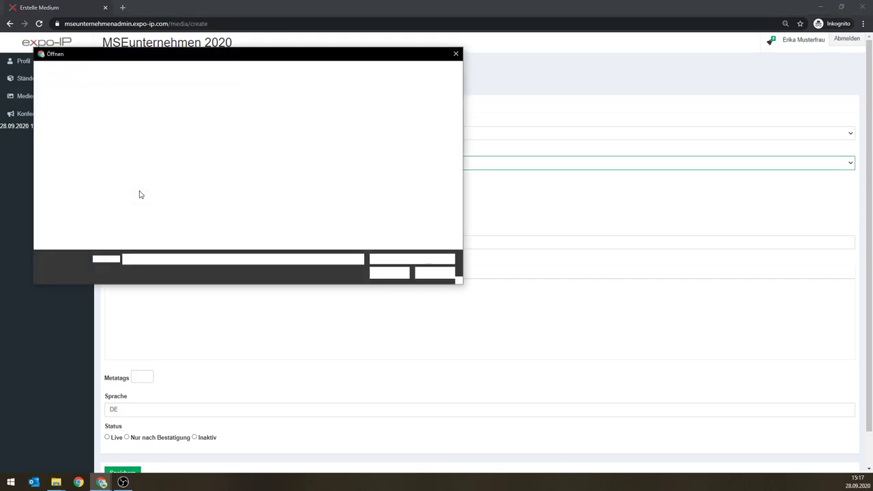
{"action": "left_click_drag", "start_coordinate": [275, 54], "coordinate": [498, 189]}
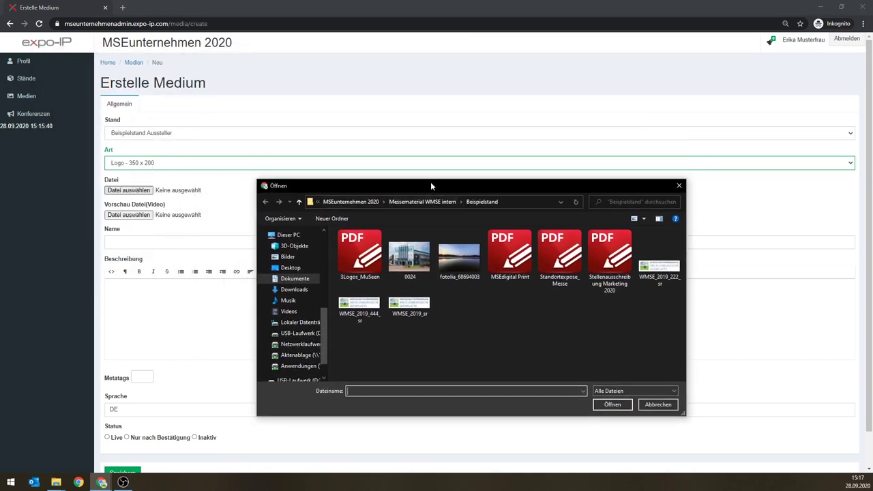
{"action": "left_click_drag", "start_coordinate": [430, 184], "coordinate": [325, 91]}
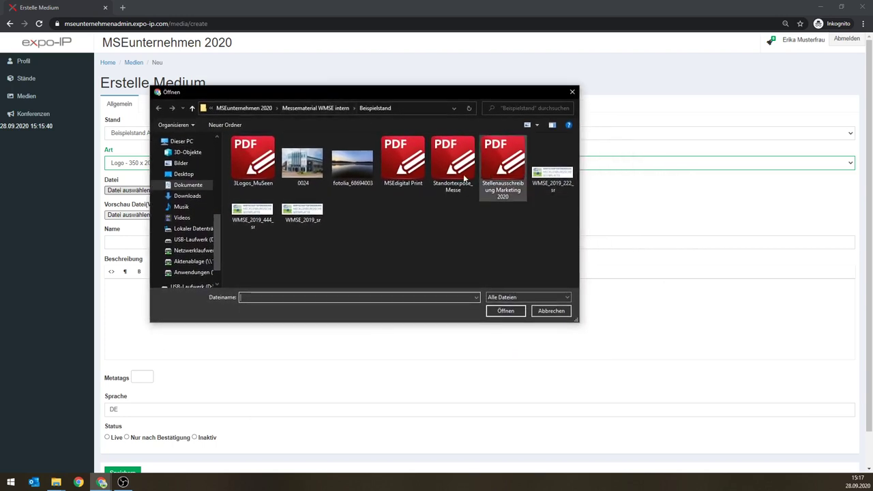
{"action": "left_click", "coordinate": [258, 213]}
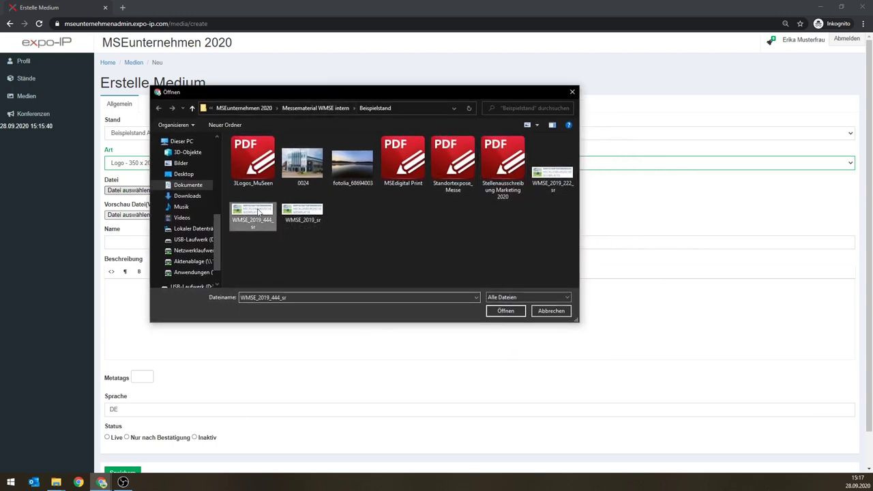
{"action": "left_click", "coordinate": [515, 312]}
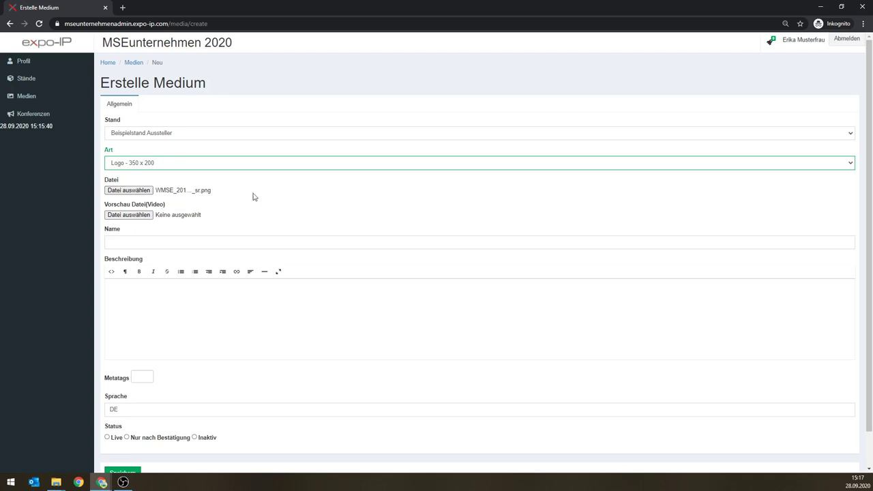
Step: Name it 'Logo Test', describe it 'Das ist unser Logo', set it Live and save
{"action": "left_click", "coordinate": [184, 240]}
{"action": "type", "text": "L"}
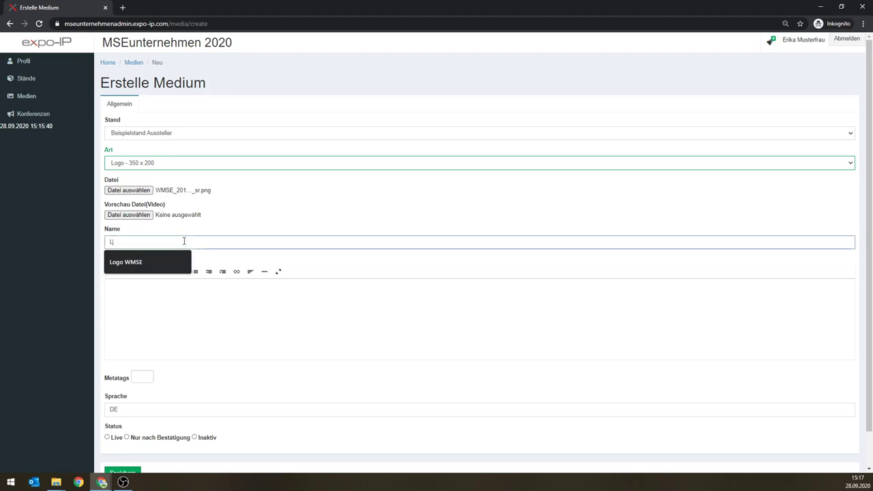
{"action": "type", "text": "ogo Test"}
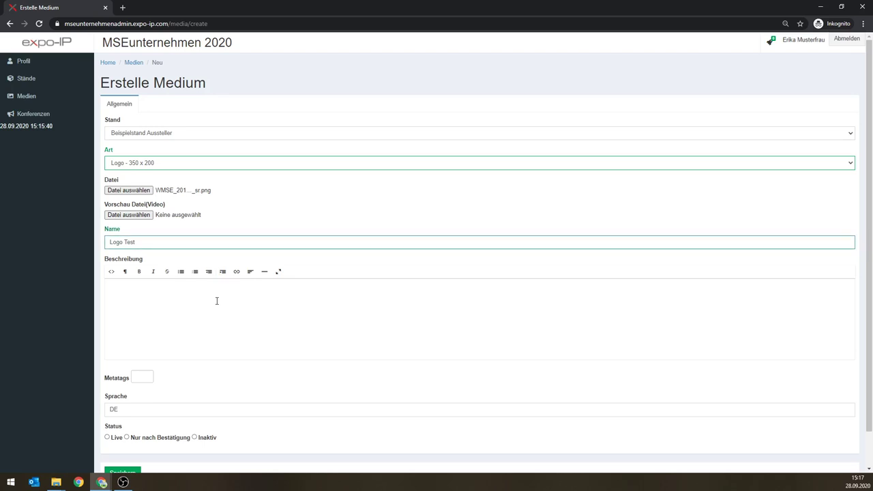
{"action": "type", "text": "Das ist unser Logo"}
{"action": "scroll", "coordinate": [217, 301], "scroll_direction": "down", "scroll_amount": 1}
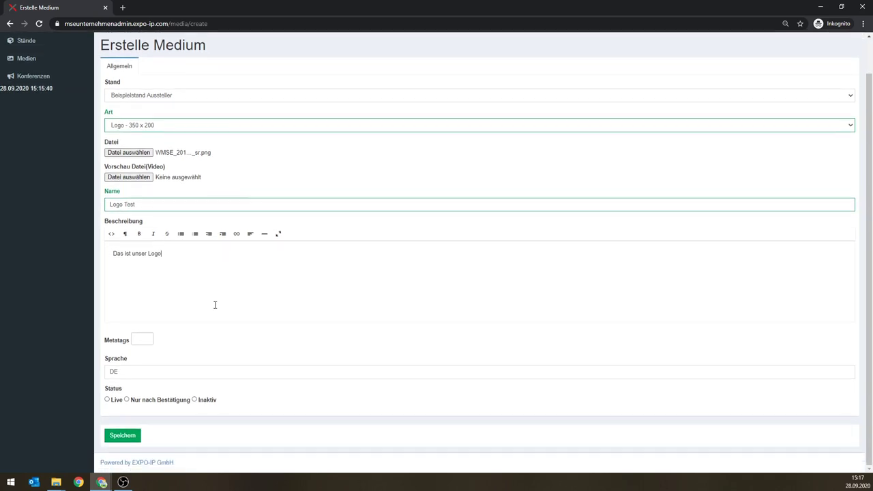
{"action": "left_click", "coordinate": [107, 400]}
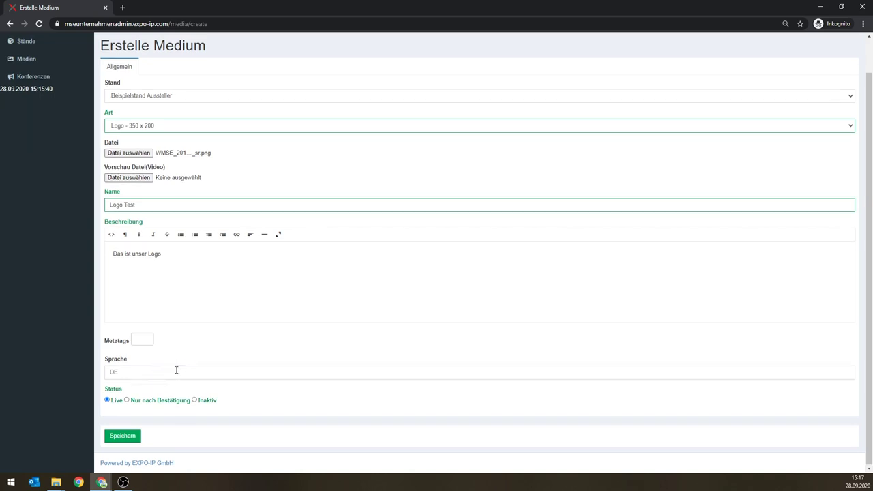
{"action": "scroll", "coordinate": [176, 370], "scroll_direction": "up", "scroll_amount": 1}
{"action": "scroll", "coordinate": [182, 341], "scroll_direction": "down", "scroll_amount": 1}
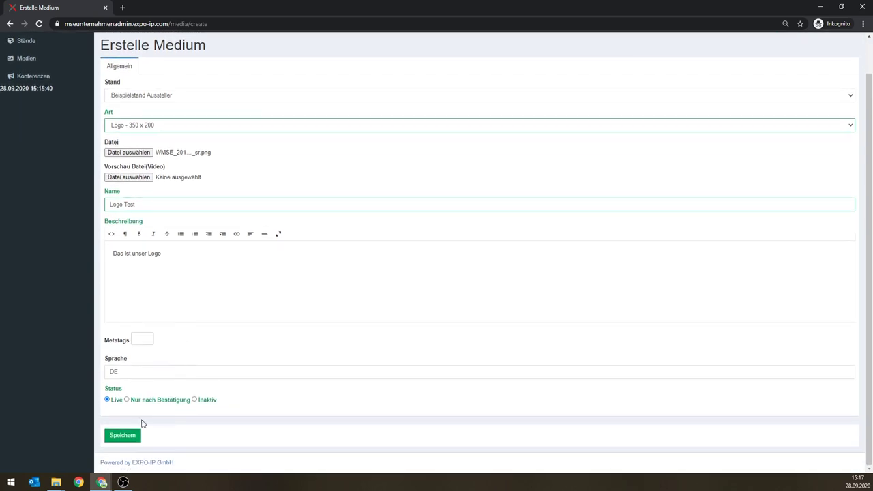
{"action": "left_click", "coordinate": [124, 437]}
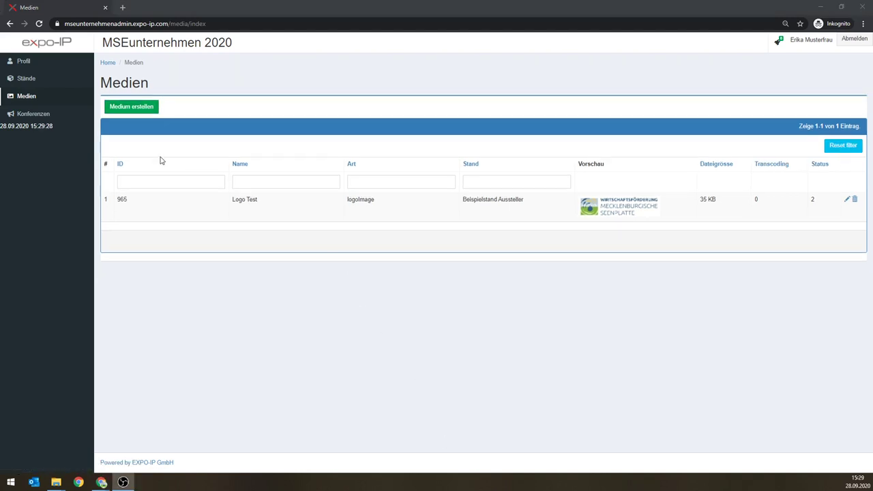
Step: Start another new medium from the Medien list after checking Logo Test
{"action": "left_click", "coordinate": [135, 110]}
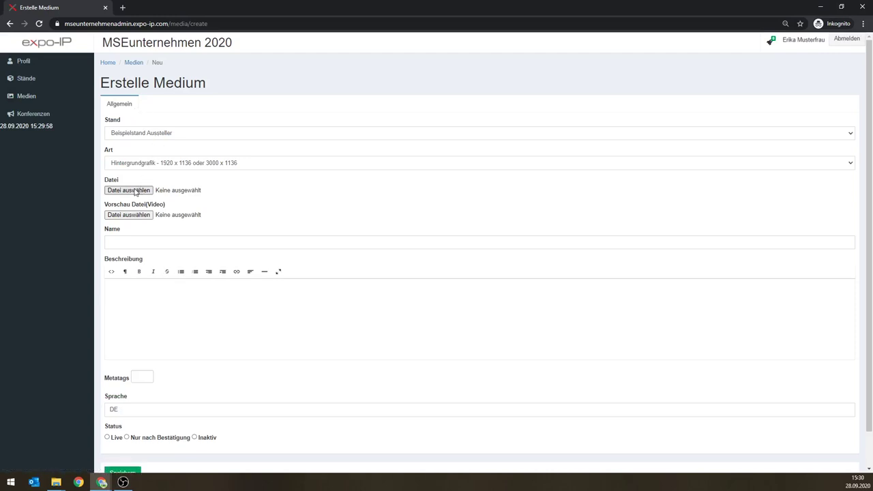
Step: Keep the Hintergrundgrafik type and attach the Messestand_01_FW image as the file
{"action": "left_click", "coordinate": [155, 168]}
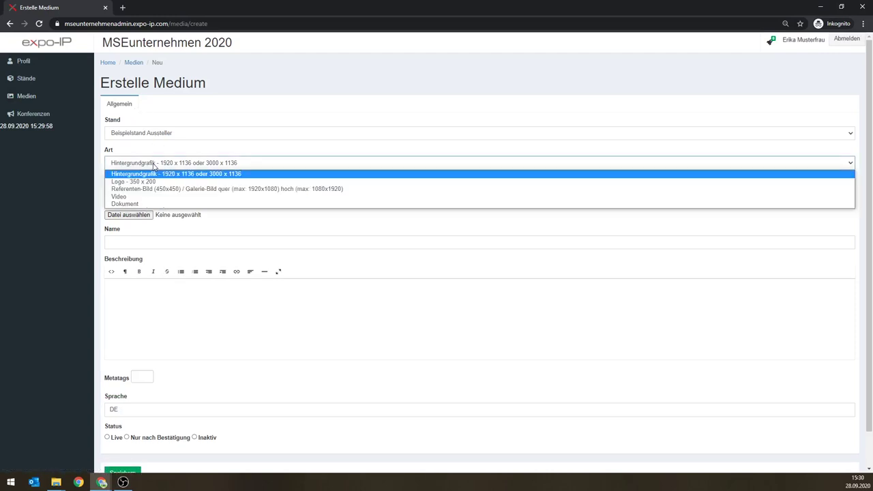
{"action": "left_click", "coordinate": [154, 166]}
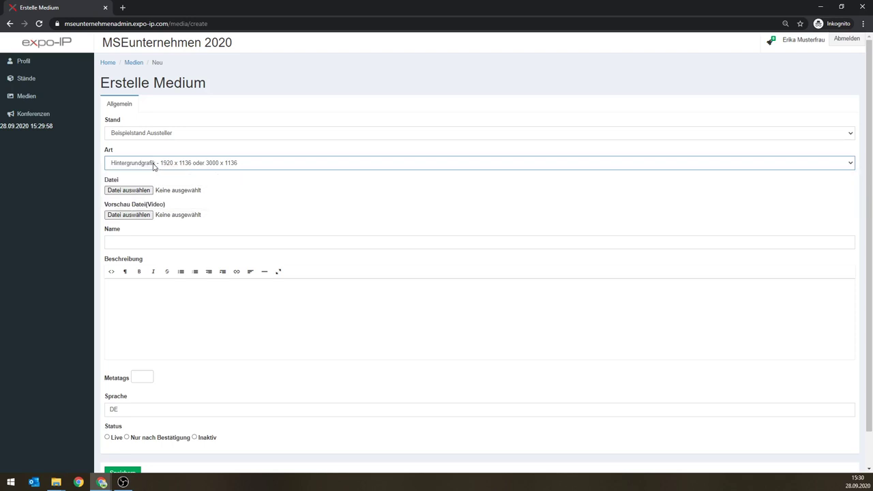
{"action": "left_click", "coordinate": [134, 191]}
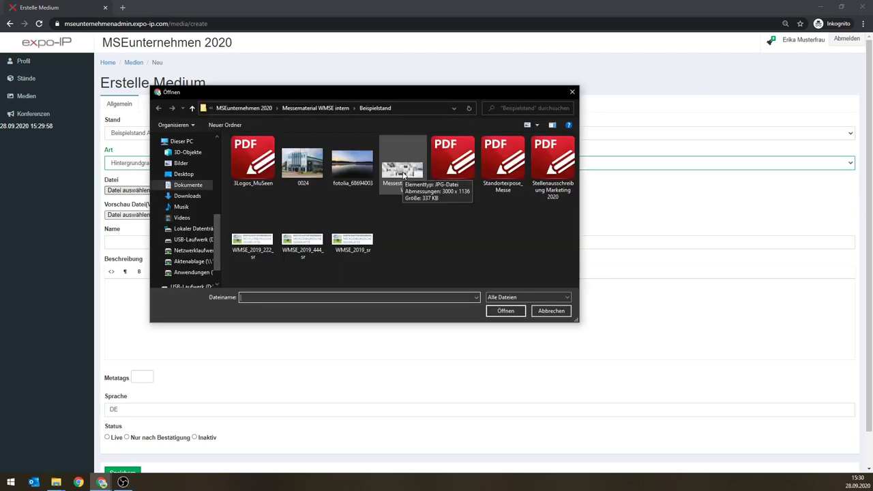
{"action": "left_click", "coordinate": [403, 175]}
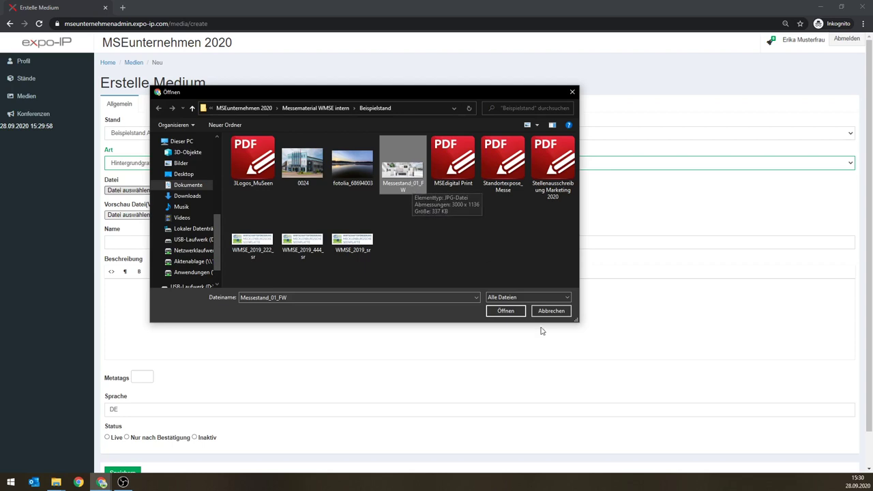
{"action": "left_click", "coordinate": [506, 312]}
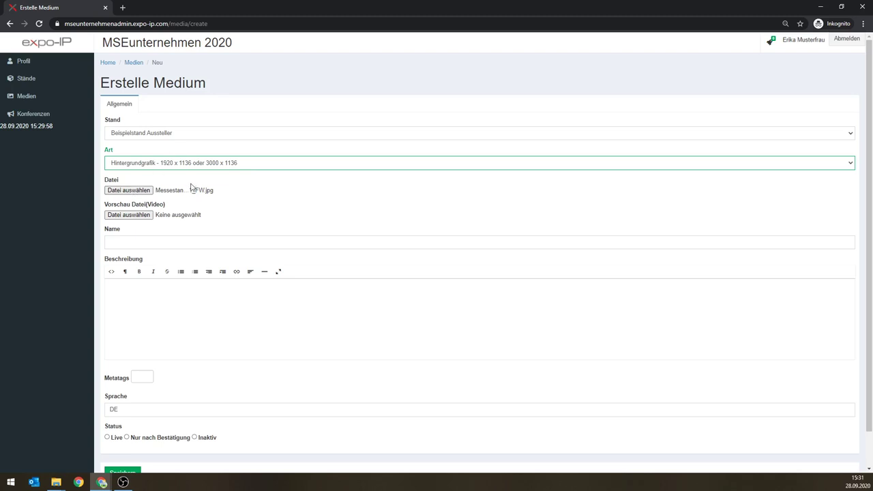
Step: Name it 'Hintergrund Test', describe it 'Das ist ein Hintergrund', set Live and save
{"action": "left_click", "coordinate": [133, 241]}
{"action": "type", "text": "Hin"}
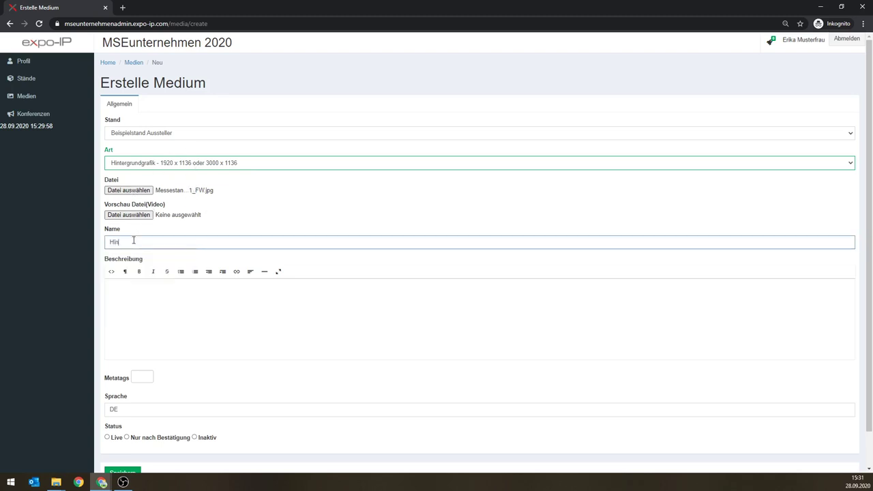
{"action": "type", "text": "tergrund Test"}
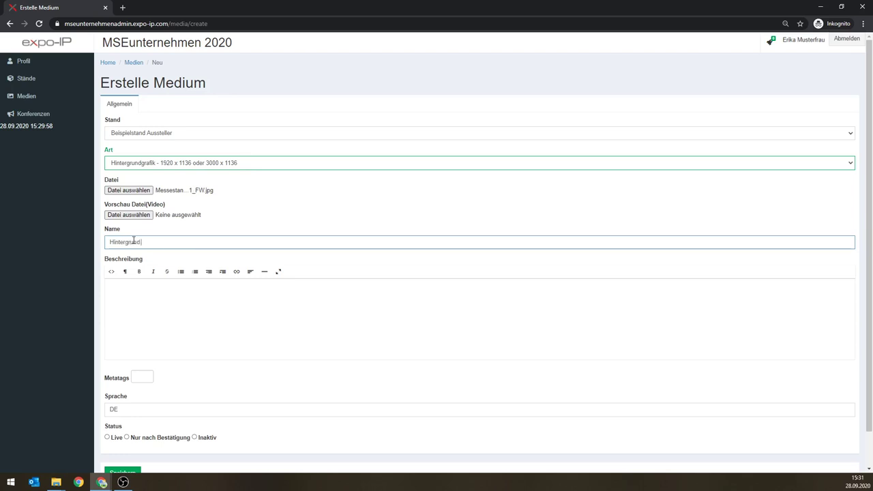
{"action": "key", "text": "Tab"}
{"action": "type", "text": "Das ist ein Hintergrund"}
{"action": "left_click", "coordinate": [107, 439]}
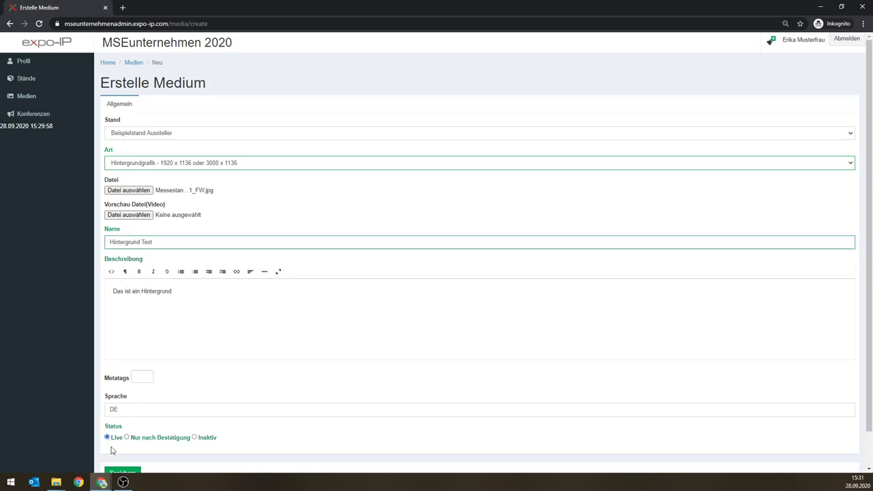
{"action": "left_click", "coordinate": [121, 472]}
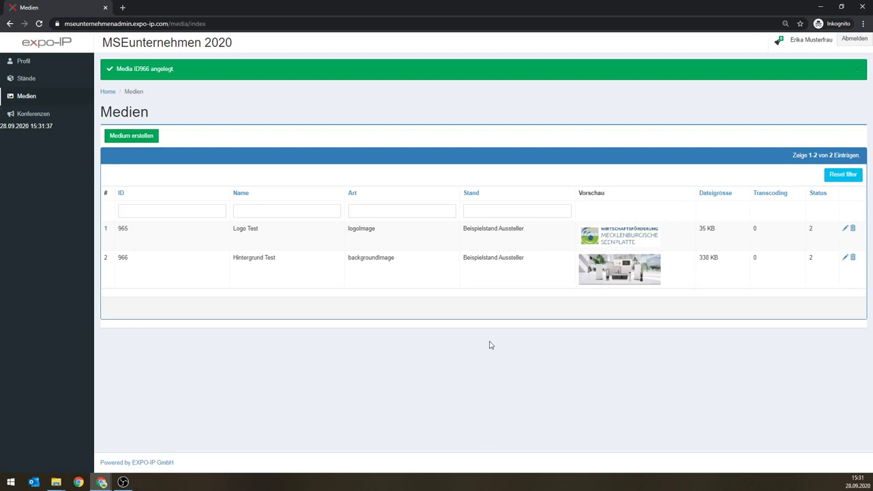
Step: Create a new Referenten-Bild medium and choose the 0024 photo as its file
{"action": "left_click", "coordinate": [134, 137]}
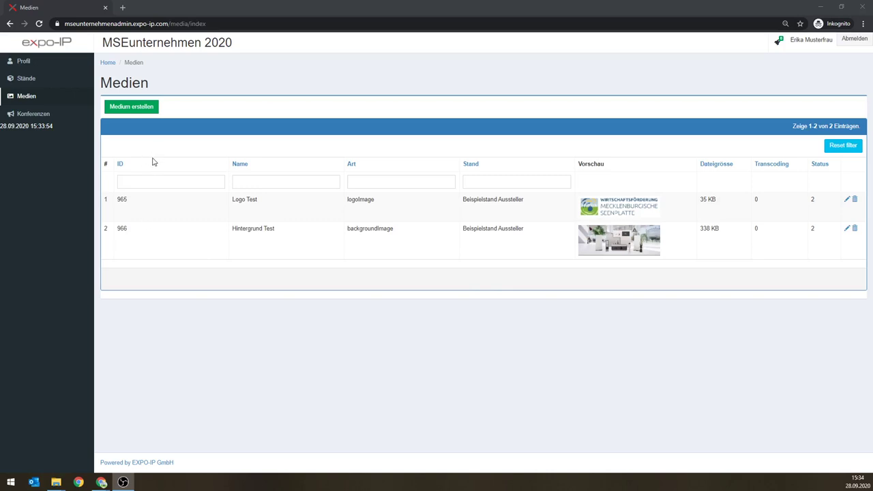
{"action": "left_click", "coordinate": [135, 111]}
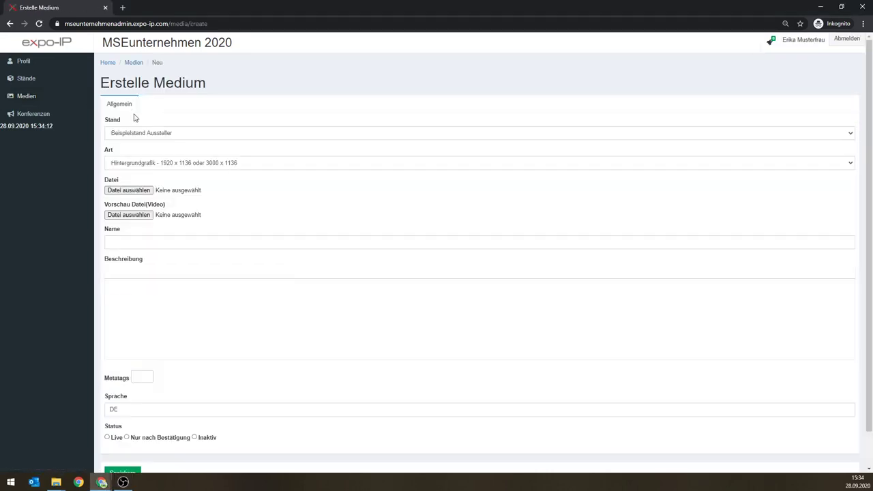
{"action": "left_click", "coordinate": [147, 163]}
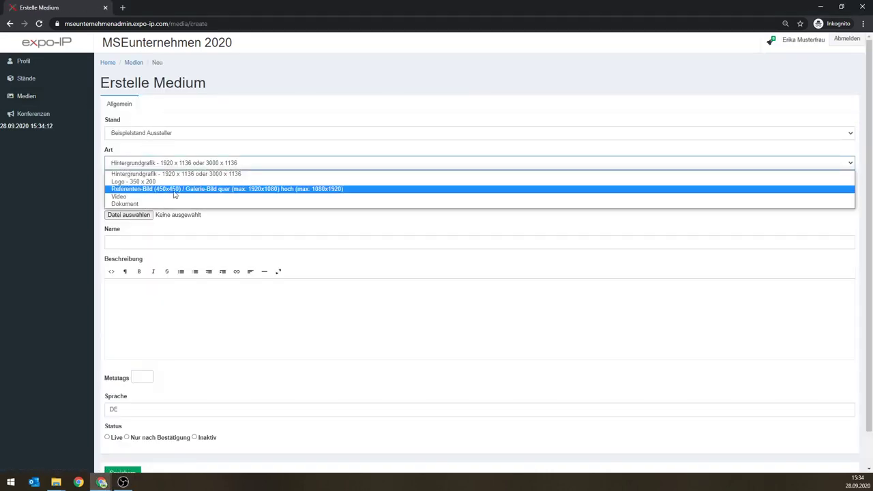
{"action": "left_click", "coordinate": [208, 190]}
{"action": "left_click", "coordinate": [126, 191]}
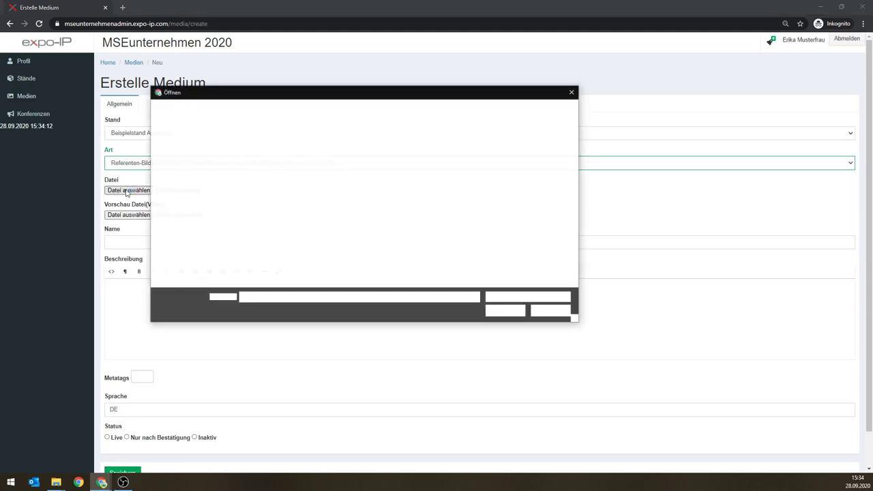
{"action": "left_click_drag", "start_coordinate": [300, 95], "coordinate": [397, 269]}
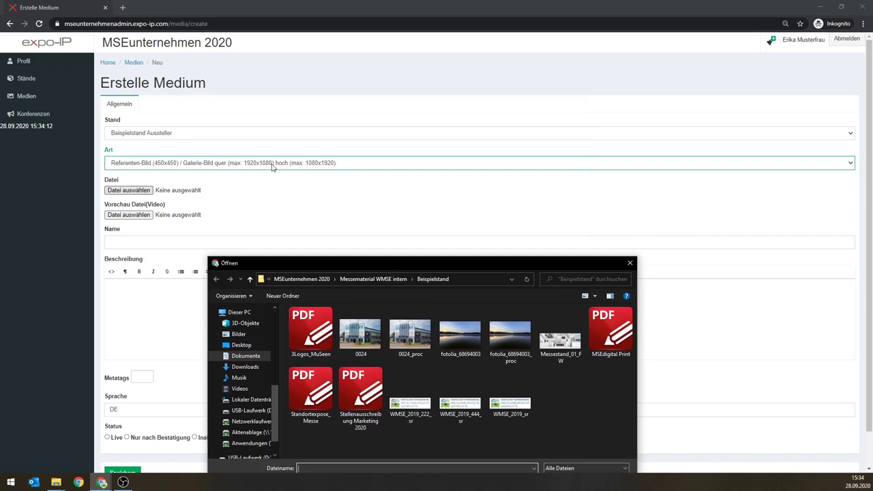
{"action": "left_click_drag", "start_coordinate": [398, 263], "coordinate": [459, 163]}
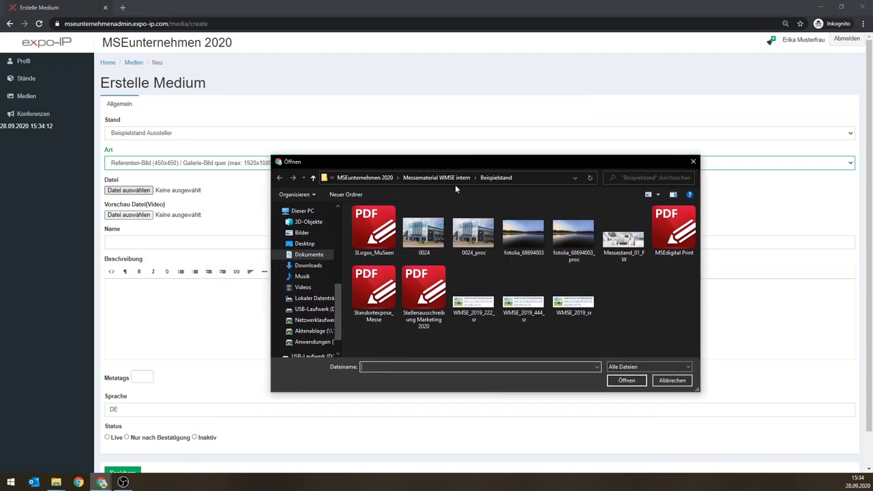
{"action": "double_click", "coordinate": [430, 235]}
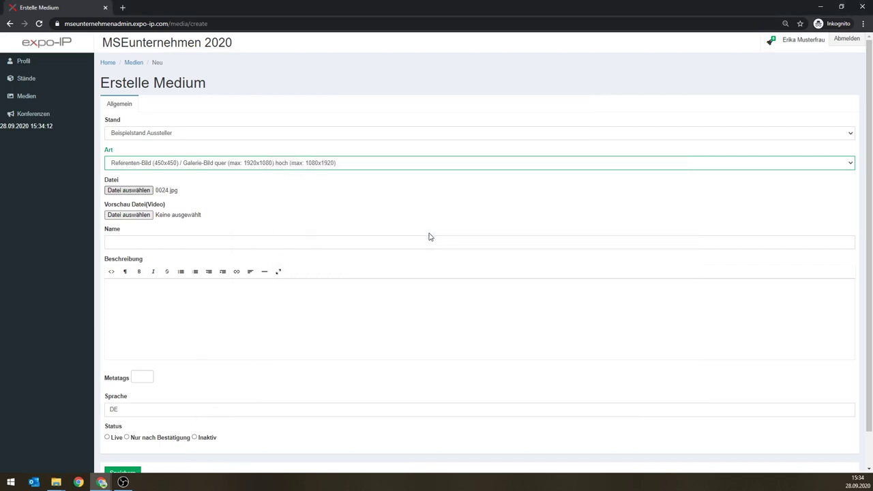
Step: Name it 'Testbild 1', describe it 'Testbild', set it Live and save
{"action": "left_click", "coordinate": [163, 244]}
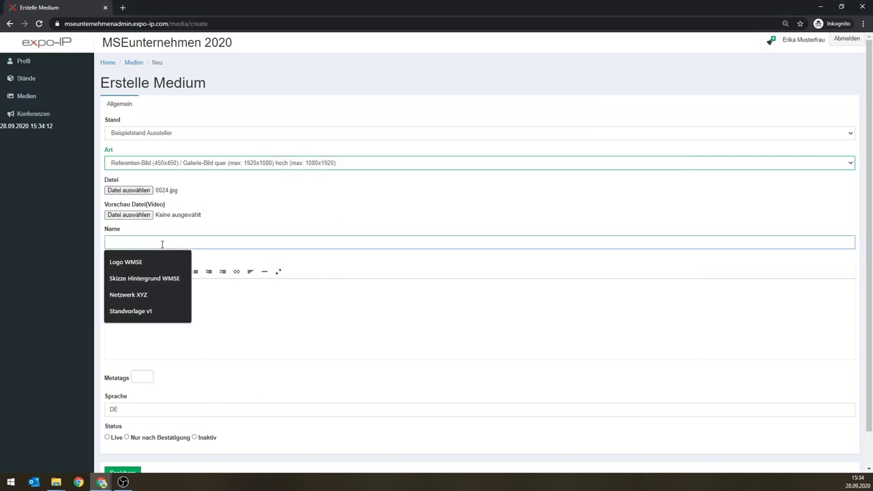
{"action": "type", "text": "Test"}
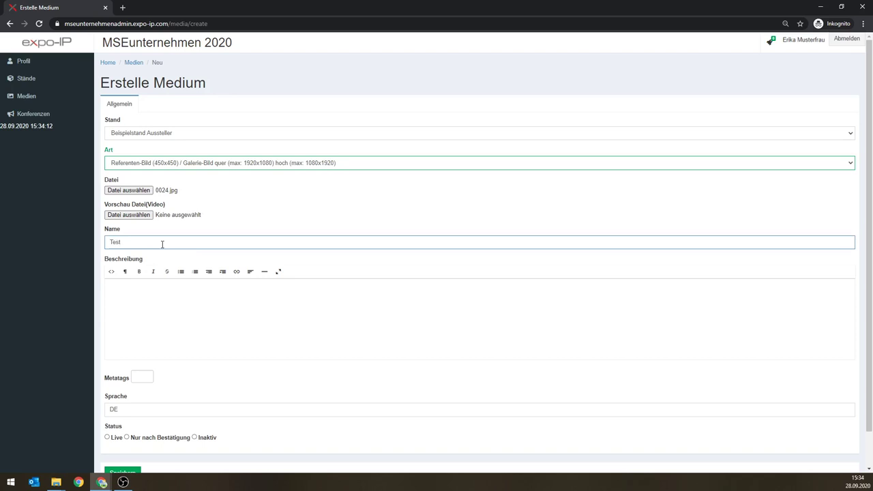
{"action": "type", "text": " 1"}
{"action": "key", "text": "BackSpace"}
{"action": "key", "text": "BackSpace"}
{"action": "type", "text": "bild 1"}
{"action": "key", "text": "Tab"}
{"action": "type", "text": "Testbild"}
{"action": "left_click", "coordinate": [107, 437]}
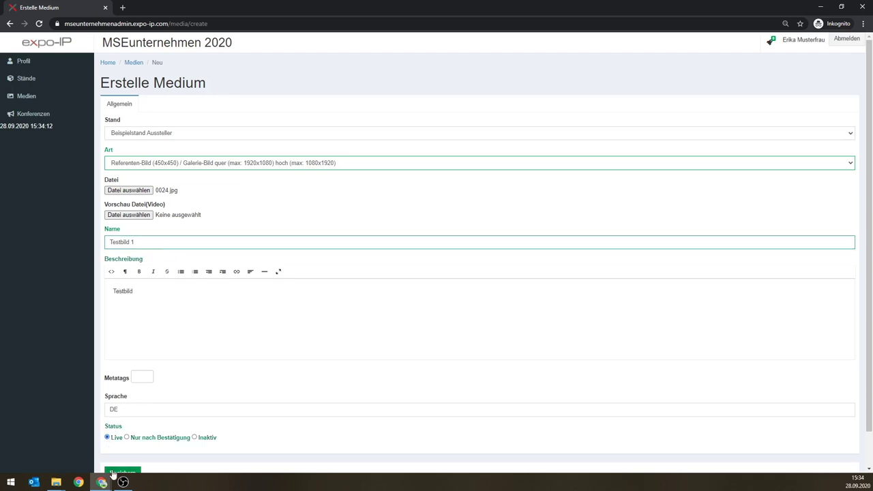
{"action": "left_click", "coordinate": [113, 474]}
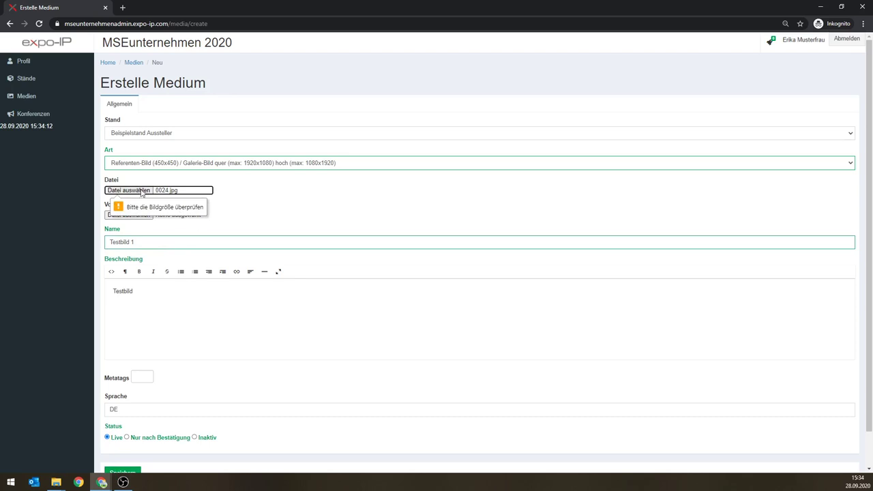
Step: Swap the file to the 0024_proc photo and save Testbild 1 again
{"action": "left_click", "coordinate": [142, 192]}
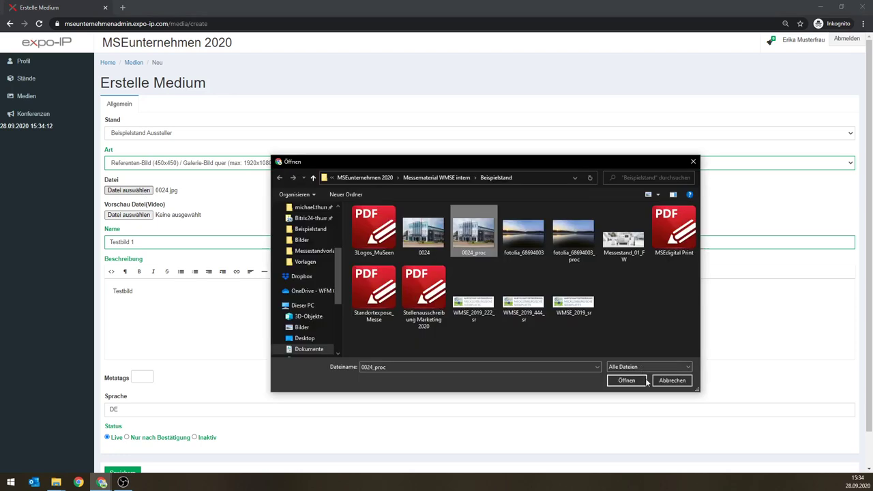
{"action": "left_click", "coordinate": [644, 381]}
{"action": "left_click", "coordinate": [130, 474]}
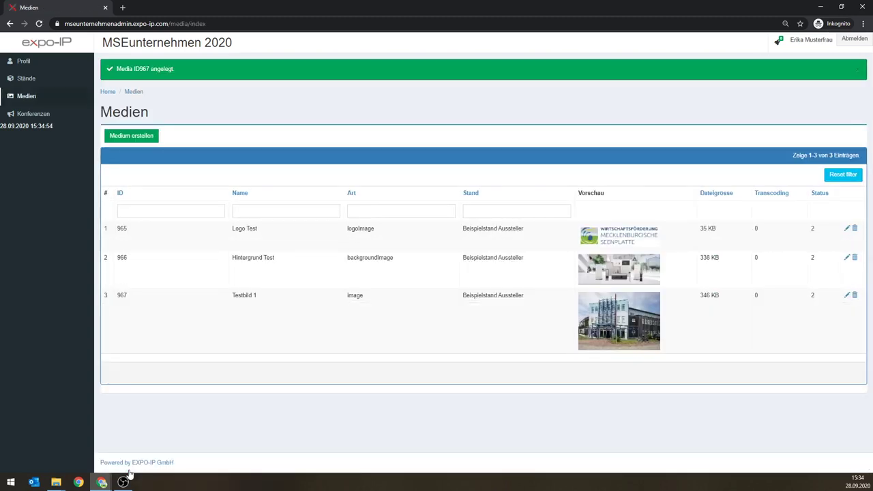
Step: Create a new Referenten-Bild medium with the fotolia_68694003_proc photo attached
{"action": "left_click", "coordinate": [126, 139]}
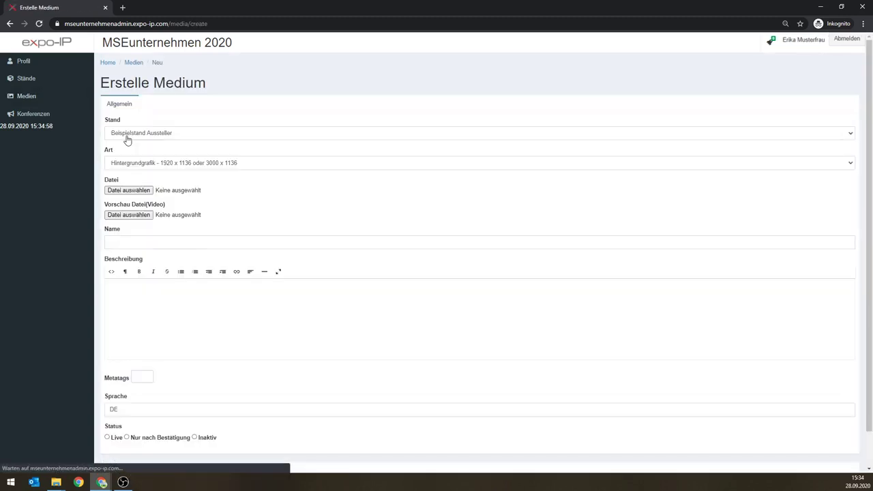
{"action": "left_click", "coordinate": [157, 167]}
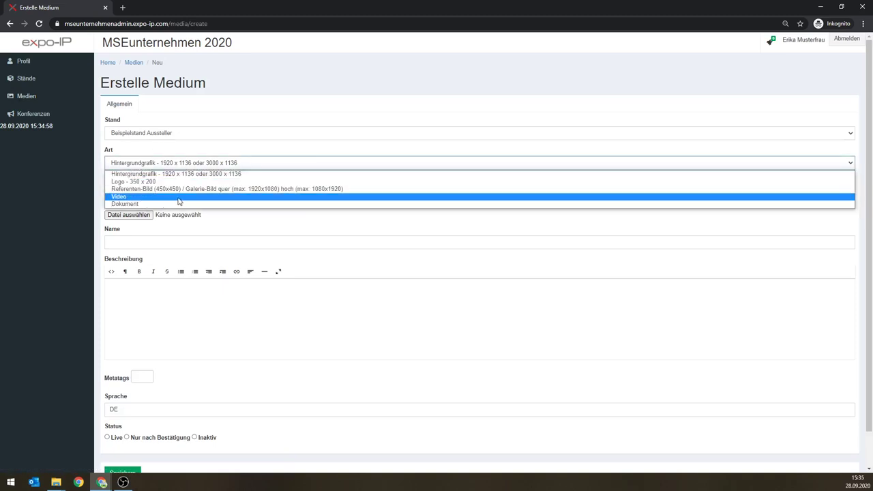
{"action": "left_click", "coordinate": [181, 191]}
{"action": "left_click", "coordinate": [128, 190]}
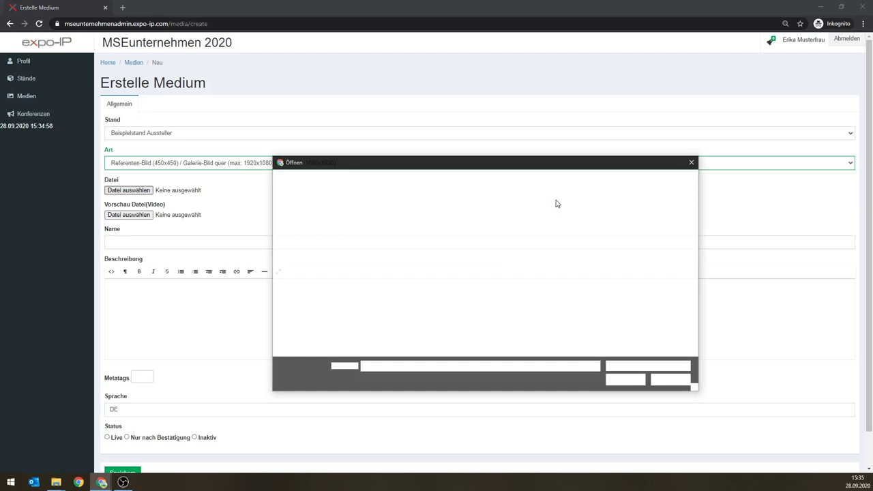
{"action": "left_click", "coordinate": [560, 234]}
{"action": "left_click", "coordinate": [627, 381]}
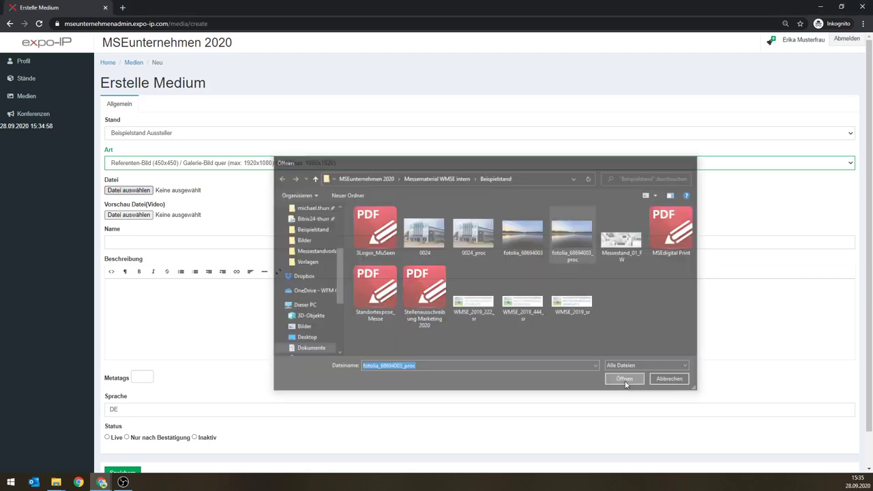
Step: Name it 'Testbild 2', describe it 'Neues Testbild', set it Live and save
{"action": "left_click", "coordinate": [141, 243]}
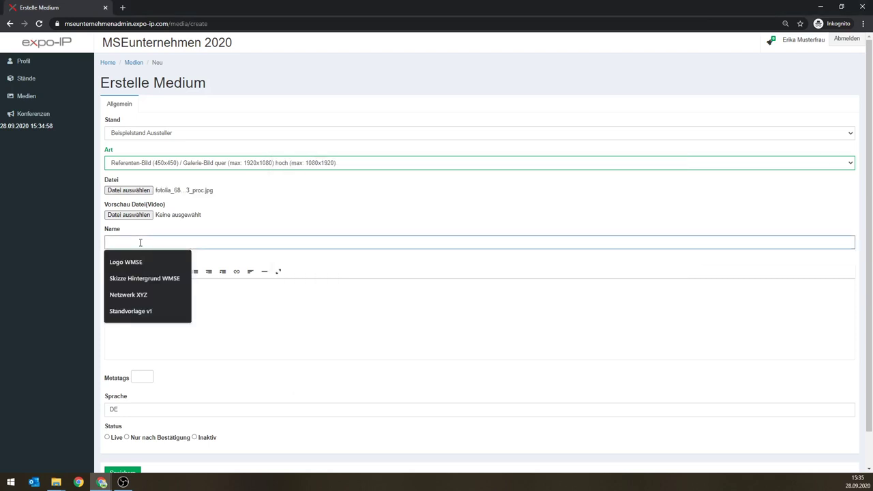
{"action": "type", "text": "Test"}
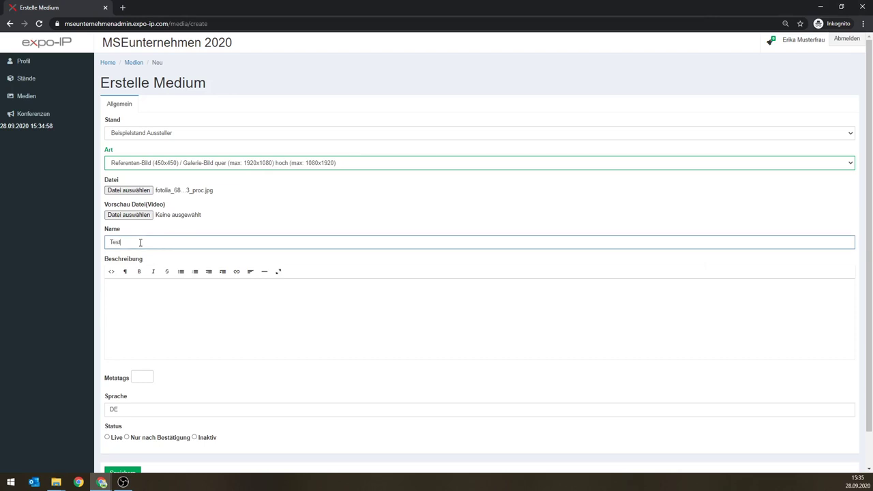
{"action": "type", "text": "bild 1"}
{"action": "left_click", "coordinate": [139, 290]}
{"action": "type", "text": "Nes"}
{"action": "type", "text": "ues Testbild"}
{"action": "left_click", "coordinate": [107, 437]}
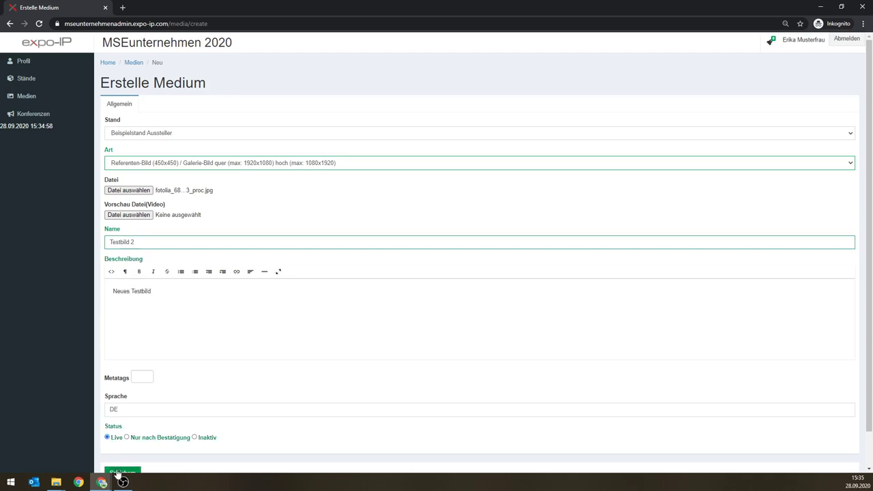
{"action": "left_click", "coordinate": [116, 473]}
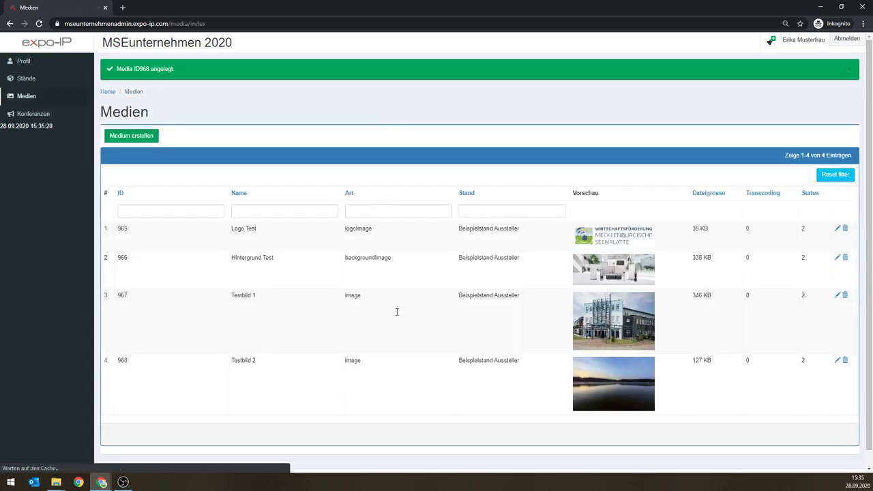
Step: Create a new Dokument medium with the Standortexpose_Messe PDF attached
{"action": "left_click", "coordinate": [137, 139]}
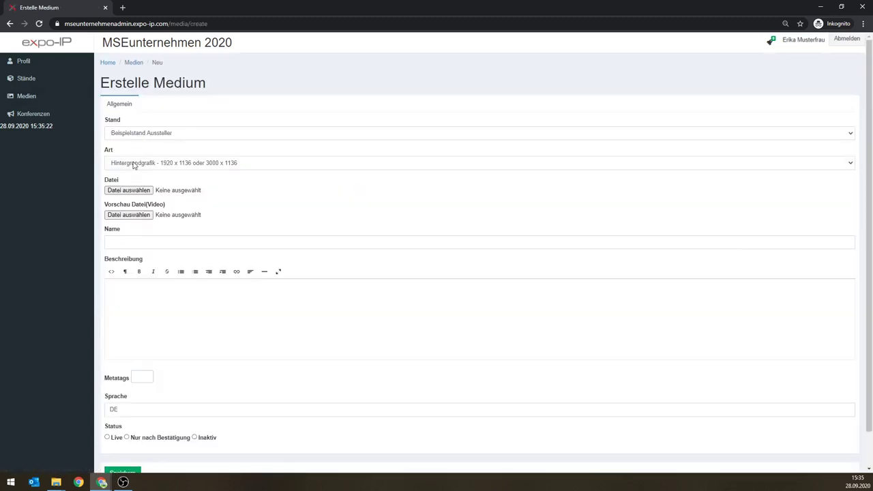
{"action": "left_click", "coordinate": [136, 164]}
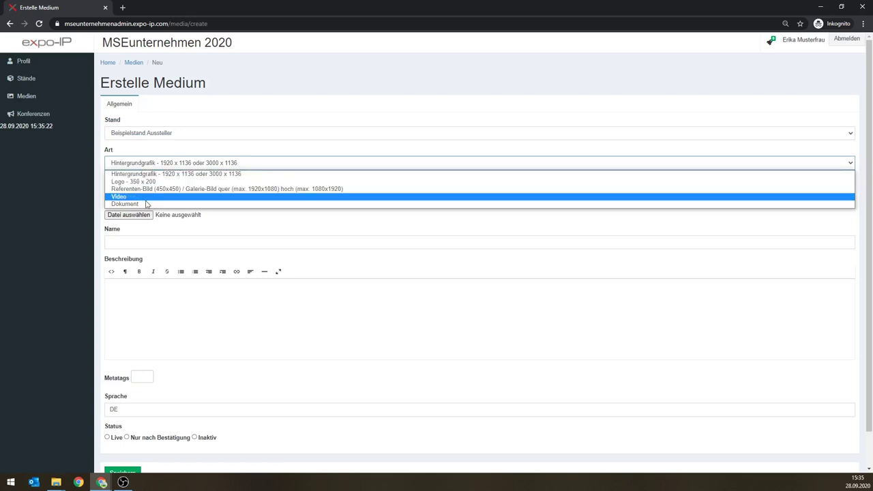
{"action": "left_click", "coordinate": [146, 203]}
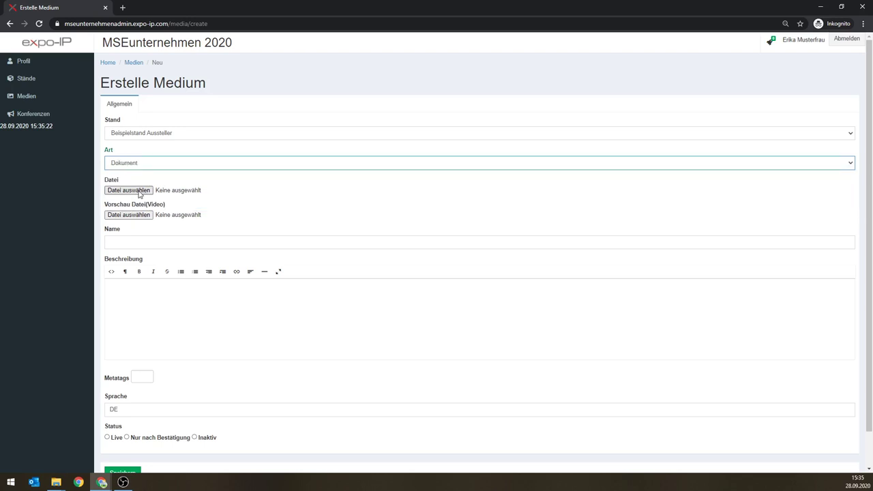
{"action": "left_click", "coordinate": [144, 191]}
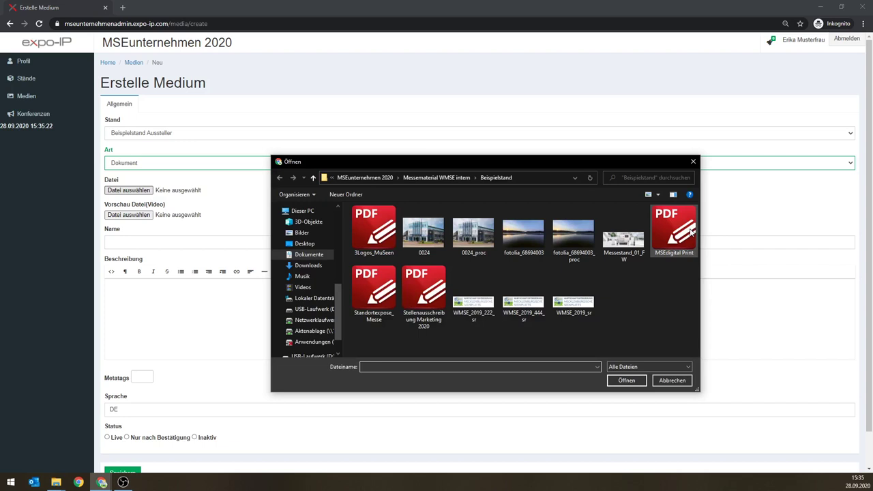
{"action": "left_click", "coordinate": [374, 292]}
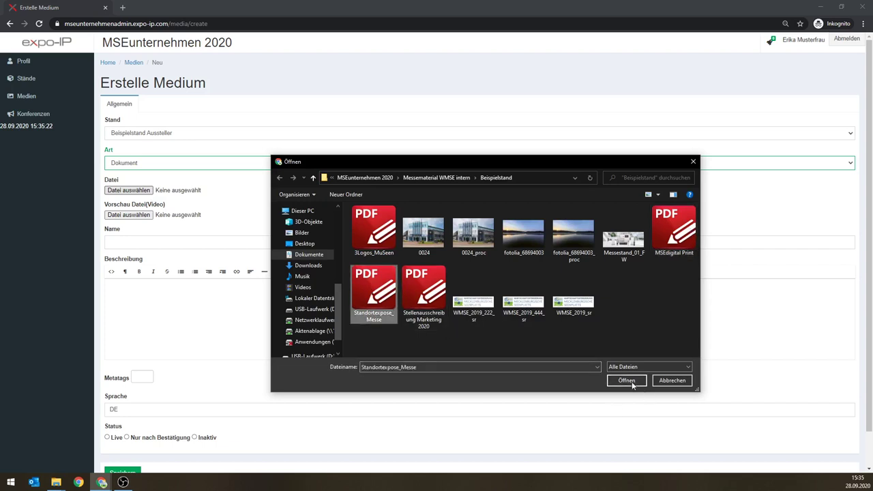
{"action": "left_click", "coordinate": [627, 381]}
Step: Name it 'Standortexpose Test', describe it 'Testexposé', set it Live and save
{"action": "left_click", "coordinate": [134, 241]}
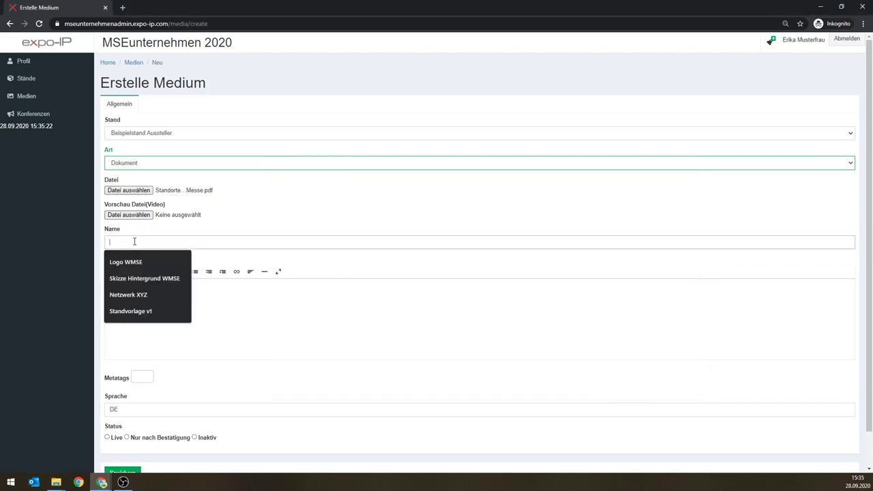
{"action": "type", "text": "Standor"}
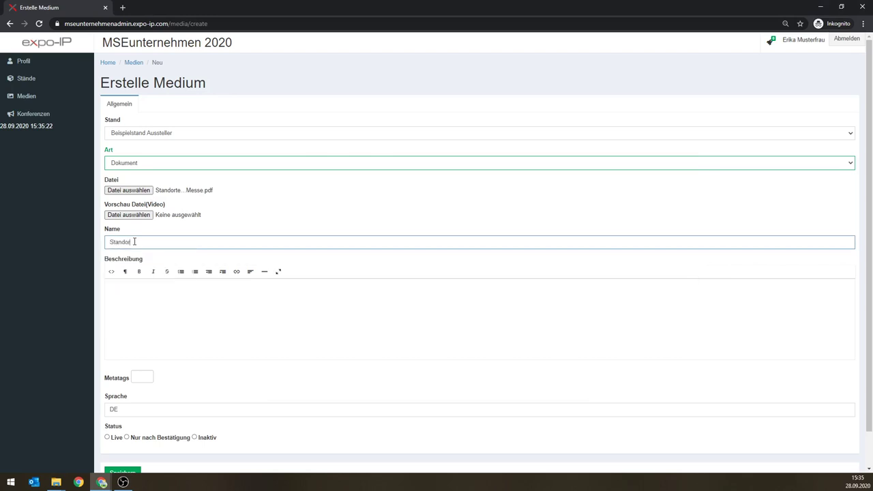
{"action": "type", "text": "texpose Test"}
{"action": "key", "text": "Tab"}
{"action": "type", "text": "Testexpo"}
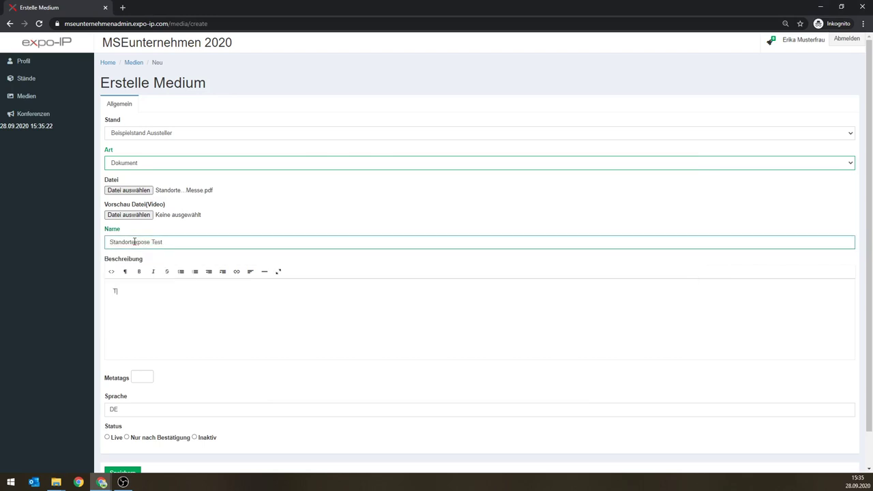
{"action": "type", "text": "sé"}
{"action": "left_click", "coordinate": [107, 437]}
{"action": "left_click", "coordinate": [116, 474]}
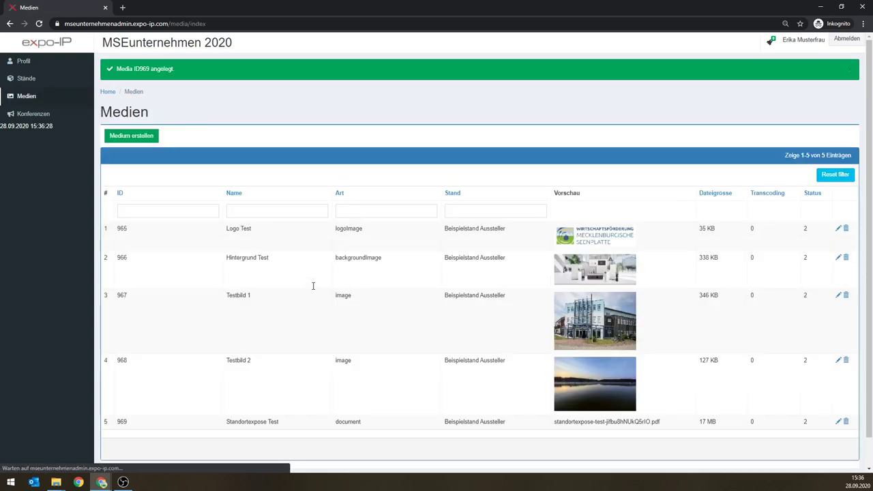
Step: Start a new Dokument medium and attach the Stellenausschreibung Marketing 2020 PDF
{"action": "left_click", "coordinate": [142, 137]}
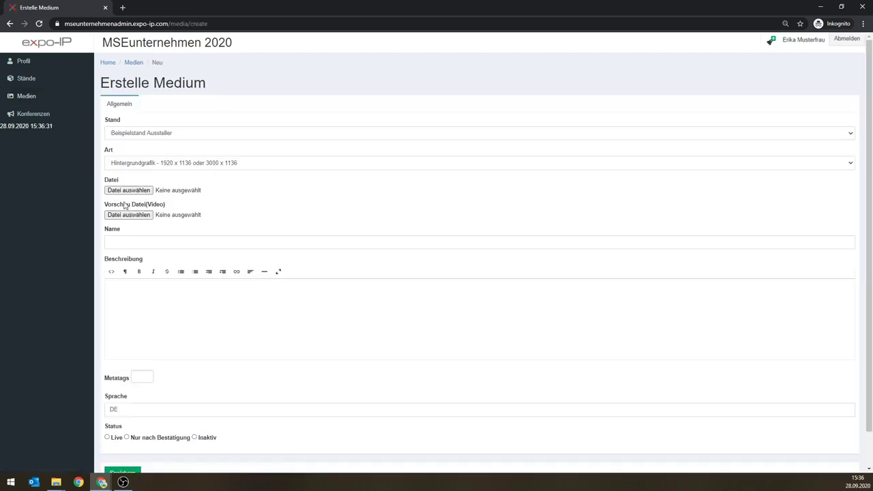
{"action": "left_click", "coordinate": [126, 191]}
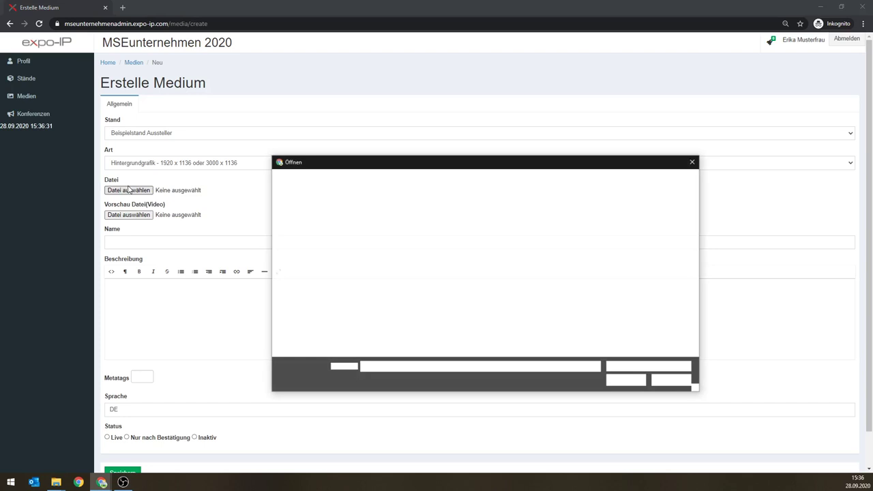
{"action": "key", "text": "Escape"}
{"action": "left_click", "coordinate": [178, 162]}
{"action": "left_click", "coordinate": [198, 203]}
{"action": "left_click", "coordinate": [126, 191]}
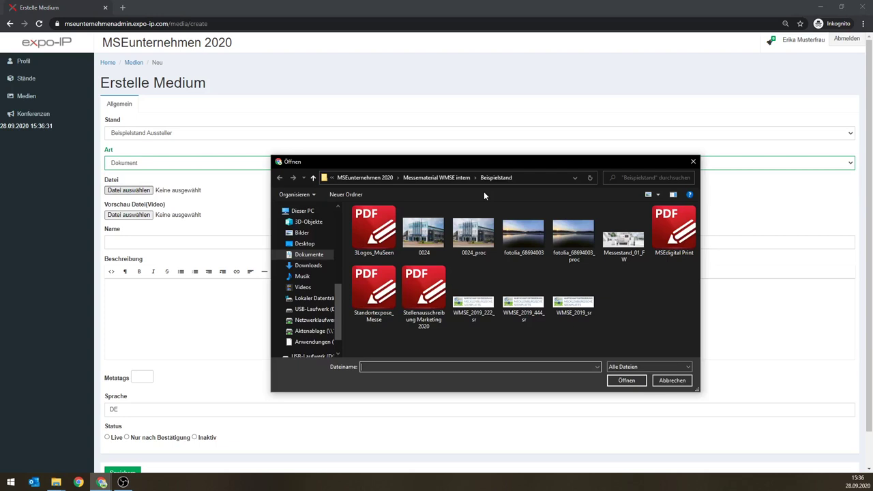
{"action": "left_click", "coordinate": [423, 295]}
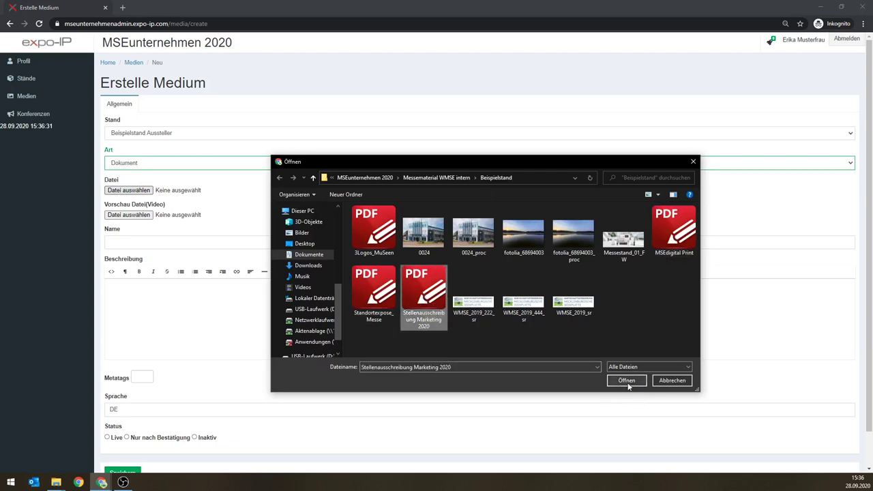
{"action": "left_click", "coordinate": [626, 381]}
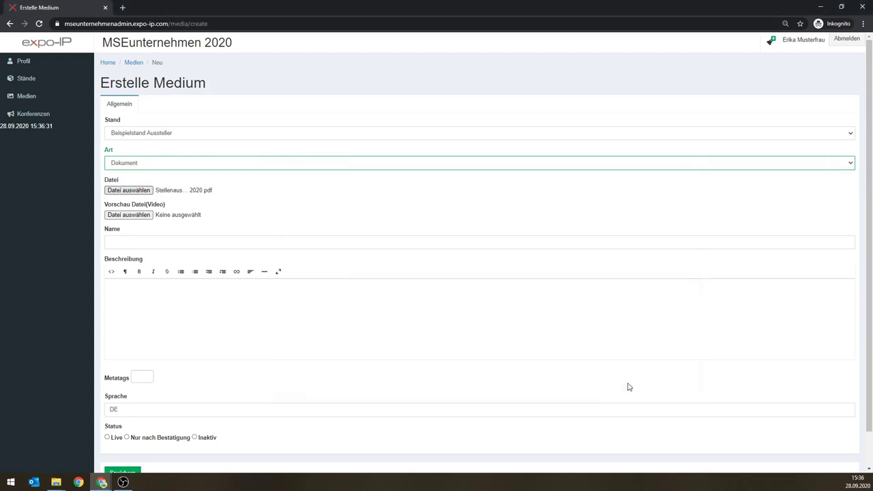
Step: Name it 'Stellenausschreibung Test', set it Live, describe it as 'Testausschreibung', and save
{"action": "left_click", "coordinate": [152, 244]}
{"action": "type", "text": "S"}
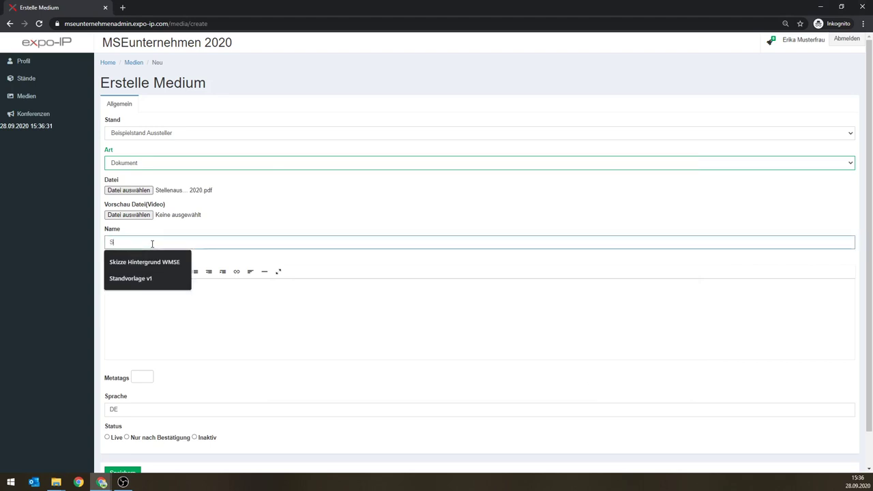
{"action": "type", "text": "tellenausschreibung Test"}
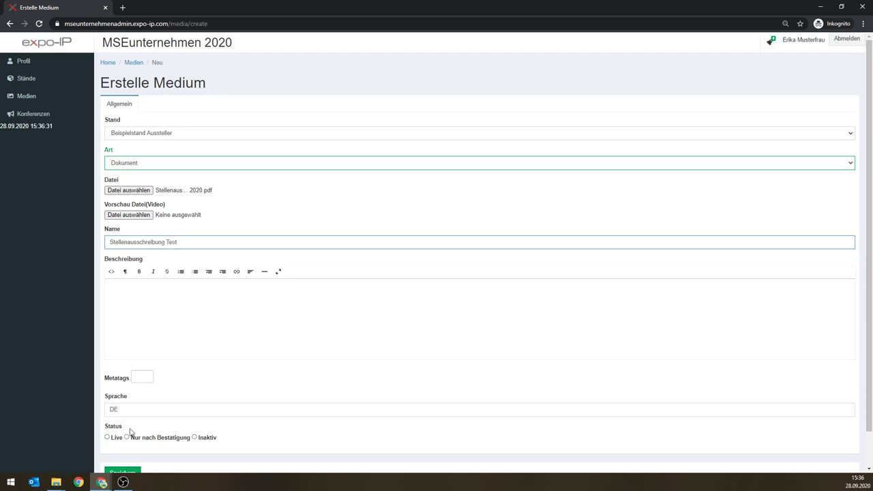
{"action": "left_click", "coordinate": [108, 438]}
{"action": "left_click", "coordinate": [144, 346]}
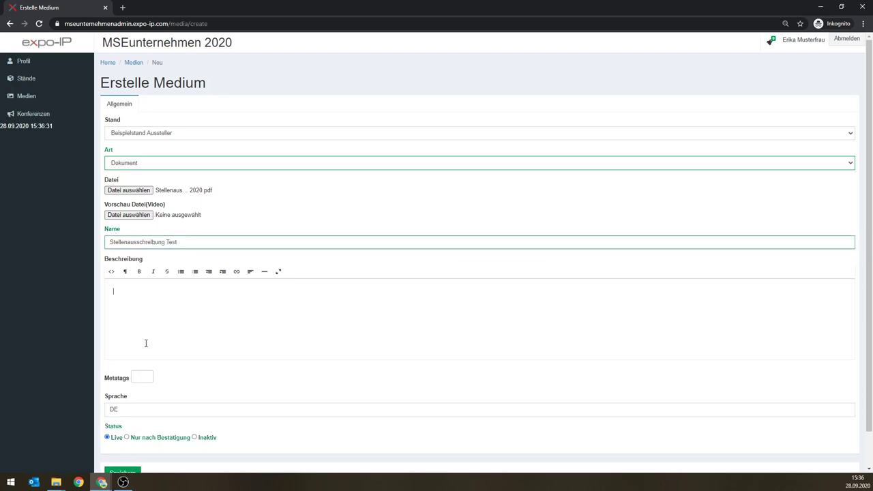
{"action": "type", "text": "Testausschreibung"}
{"action": "left_click", "coordinate": [123, 472]}
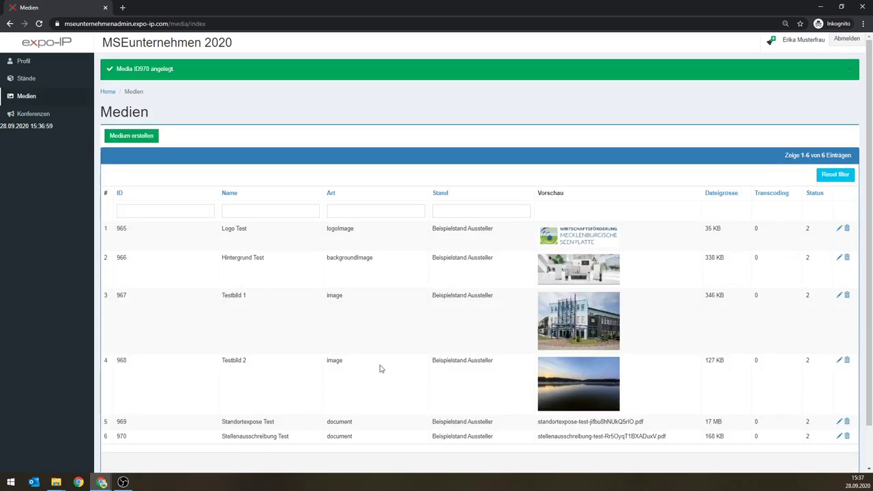
Step: Go to the Stände list and open Beispielstand Aussteller for editing
{"action": "scroll", "coordinate": [513, 292], "scroll_direction": "down", "scroll_amount": 1}
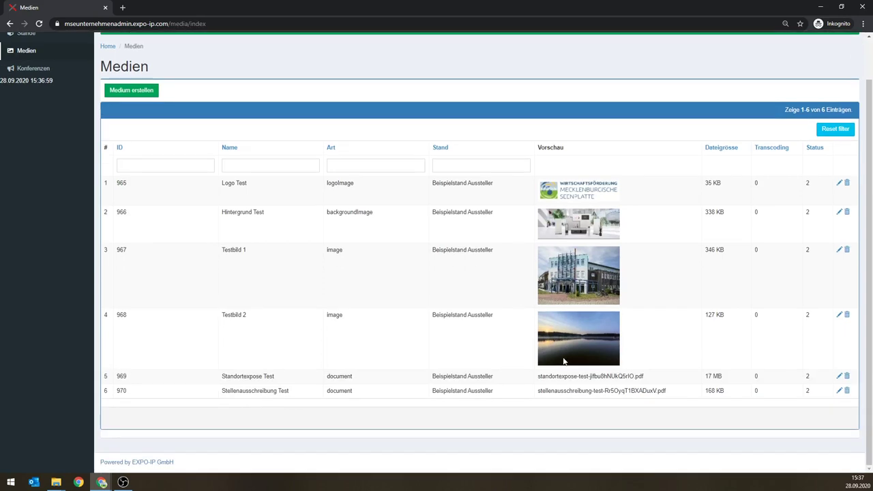
{"action": "scroll", "coordinate": [575, 386], "scroll_direction": "up", "scroll_amount": 1}
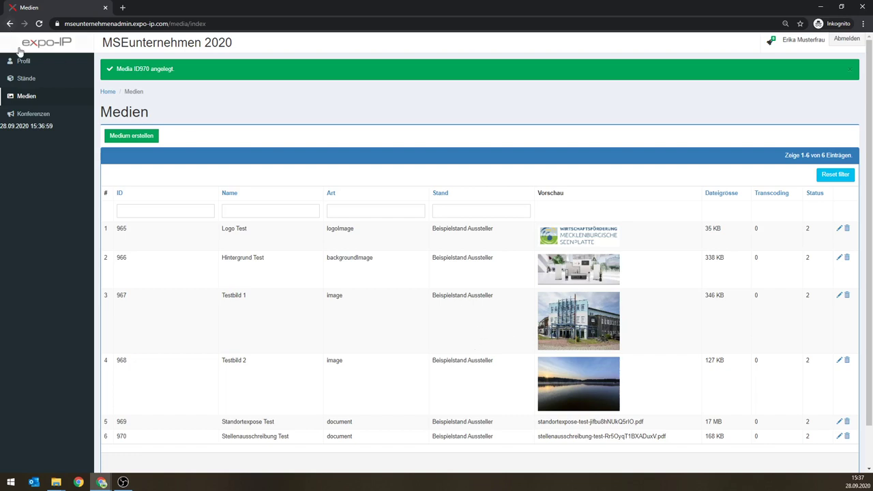
{"action": "scroll", "coordinate": [287, 302], "scroll_direction": "down", "scroll_amount": 1}
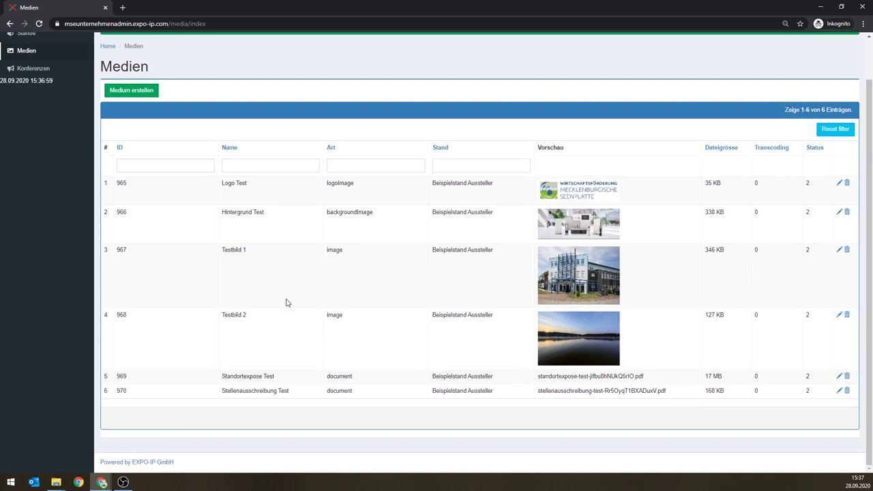
{"action": "scroll", "coordinate": [287, 302], "scroll_direction": "up", "scroll_amount": 1}
{"action": "left_click", "coordinate": [23, 81]}
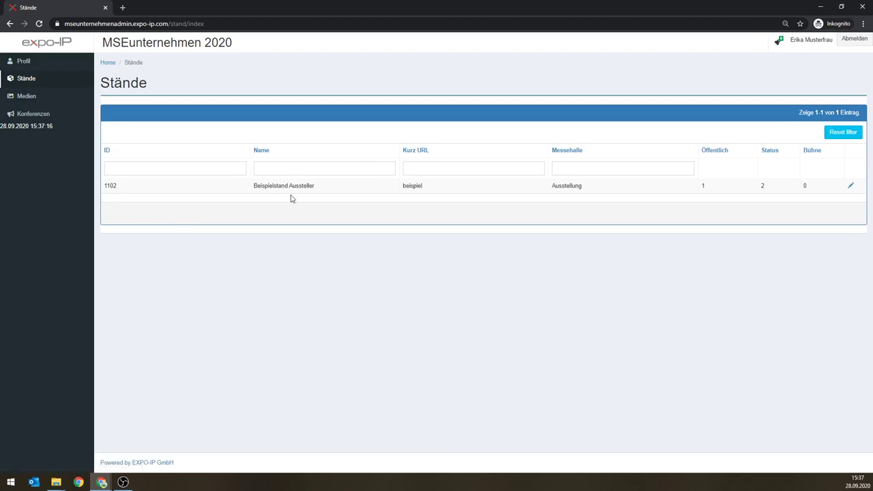
{"action": "left_click", "coordinate": [851, 189]}
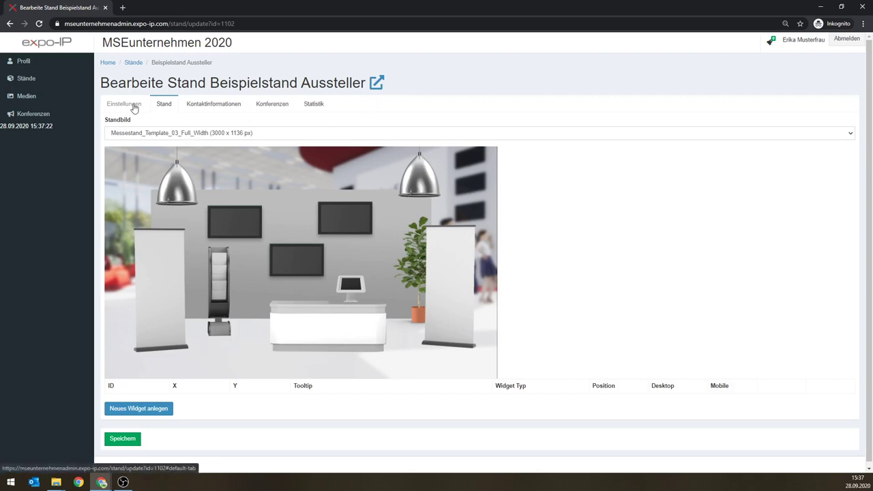
Step: Show the Einstellungen of Beispielstand Aussteller
{"action": "left_click", "coordinate": [130, 109]}
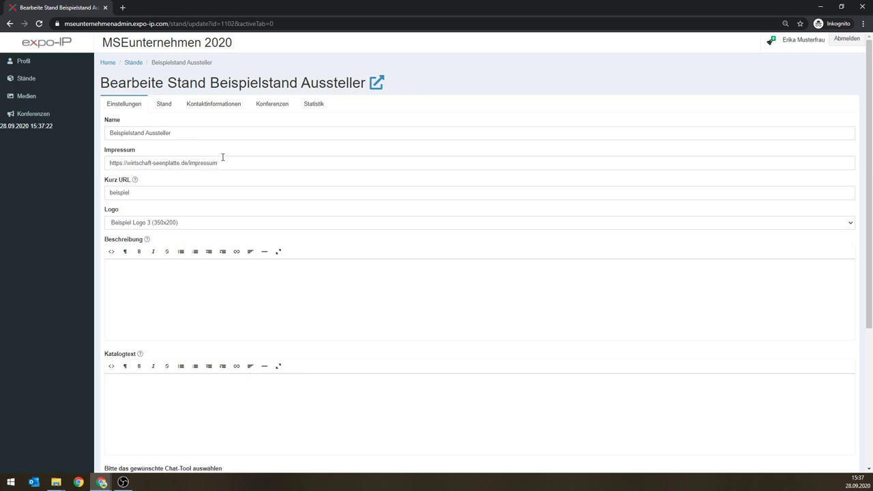
Step: Check the Kurz URL 'beispiel' and select Logo Test as the stand's logo
{"action": "left_click", "coordinate": [142, 192]}
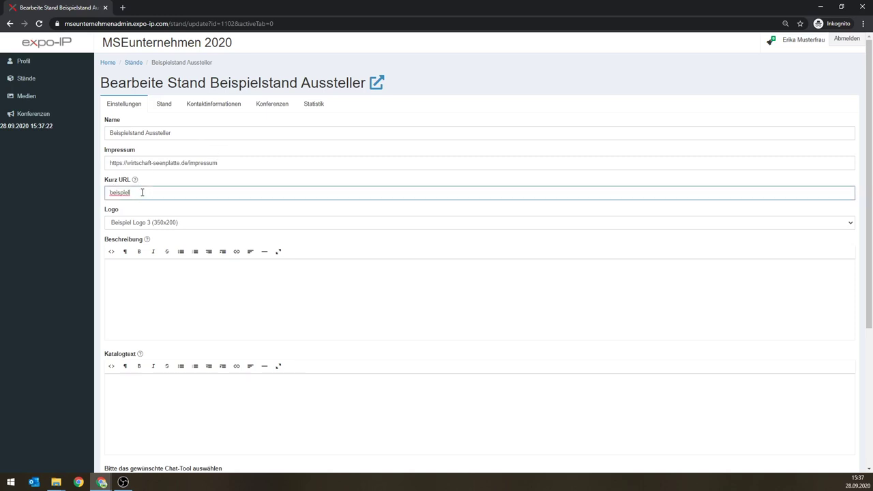
{"action": "mouse_move", "coordinate": [135, 181]}
{"action": "left_click", "coordinate": [176, 223]}
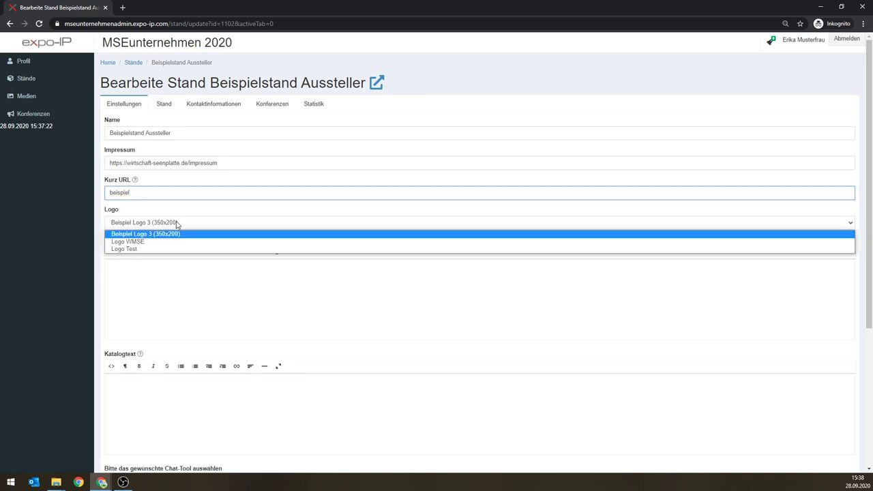
{"action": "left_click", "coordinate": [134, 250]}
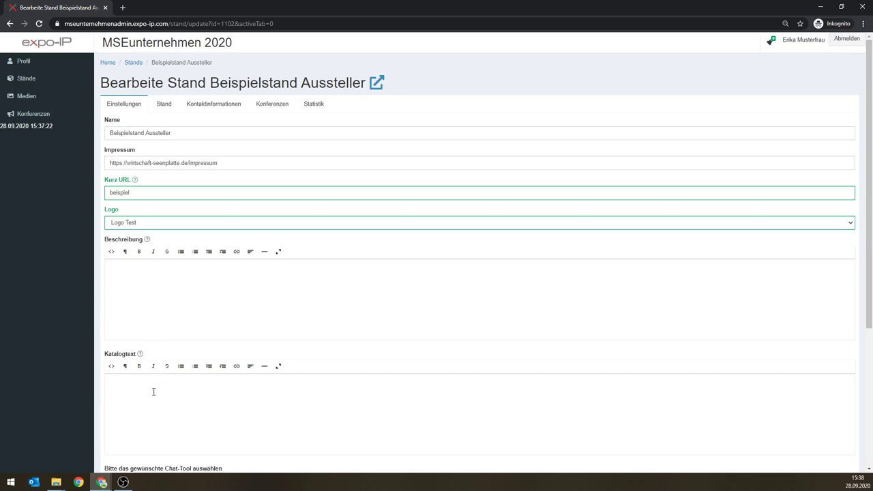
{"action": "scroll", "coordinate": [164, 288], "scroll_direction": "down", "scroll_amount": 2}
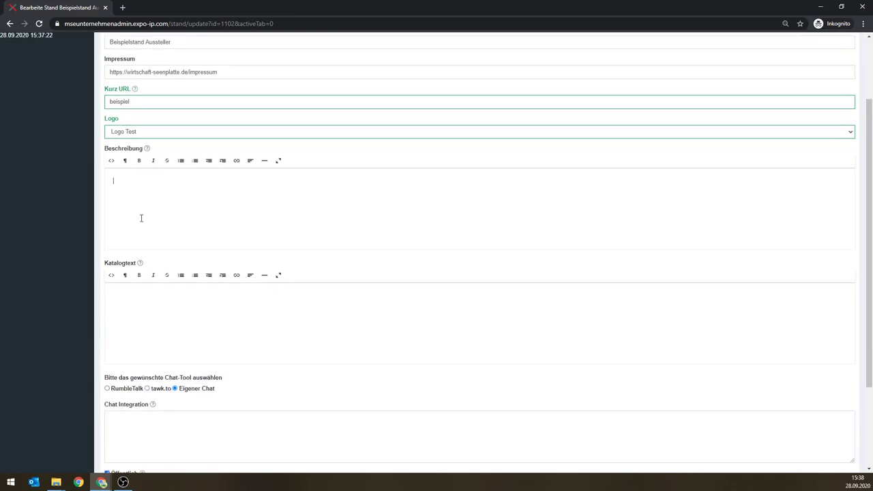
{"action": "mouse_move", "coordinate": [147, 149]}
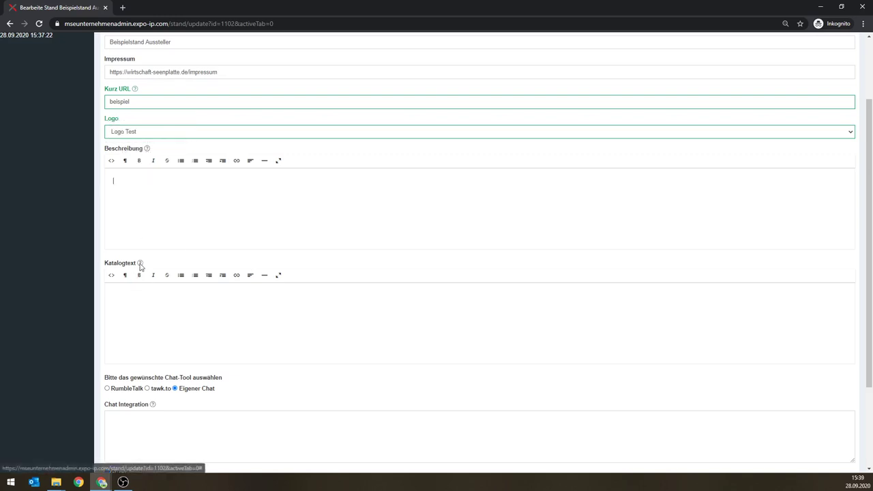
{"action": "mouse_move", "coordinate": [141, 264]}
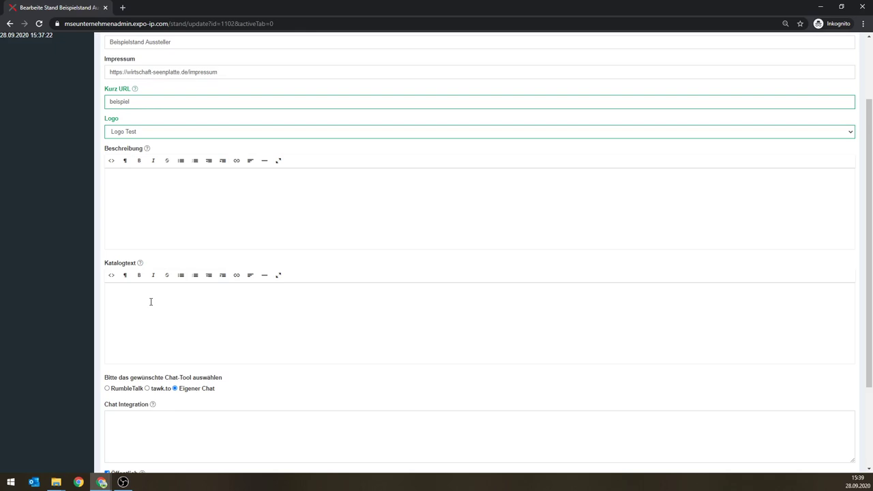
{"action": "scroll", "coordinate": [151, 300], "scroll_direction": "down", "scroll_amount": 2}
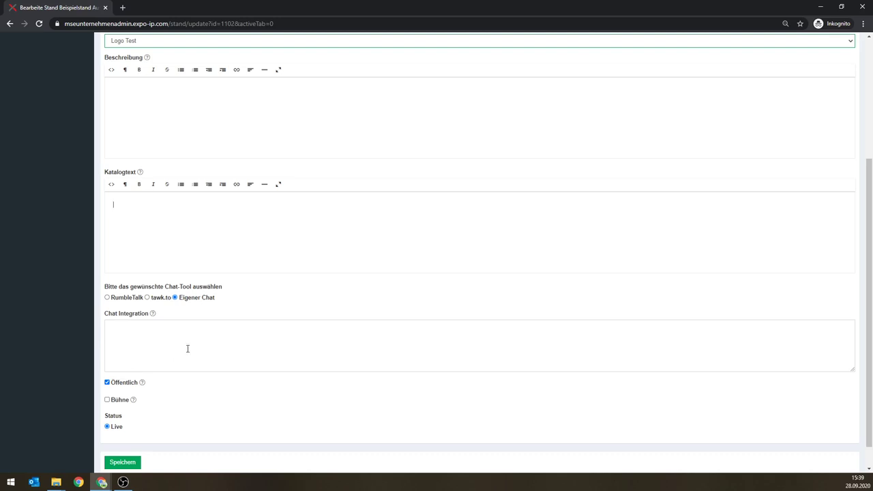
{"action": "scroll", "coordinate": [175, 353], "scroll_direction": "up", "scroll_amount": 3}
{"action": "scroll", "coordinate": [176, 351], "scroll_direction": "down", "scroll_amount": 3}
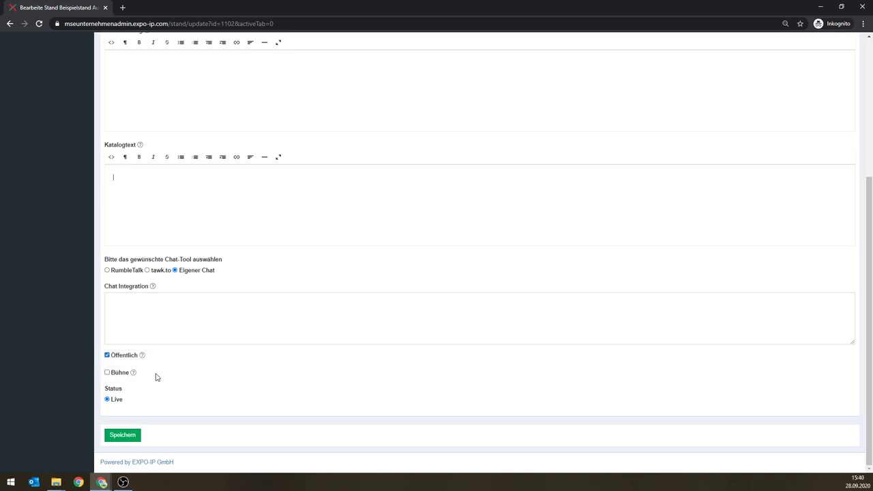
{"action": "scroll", "coordinate": [156, 377], "scroll_direction": "up", "scroll_amount": 3}
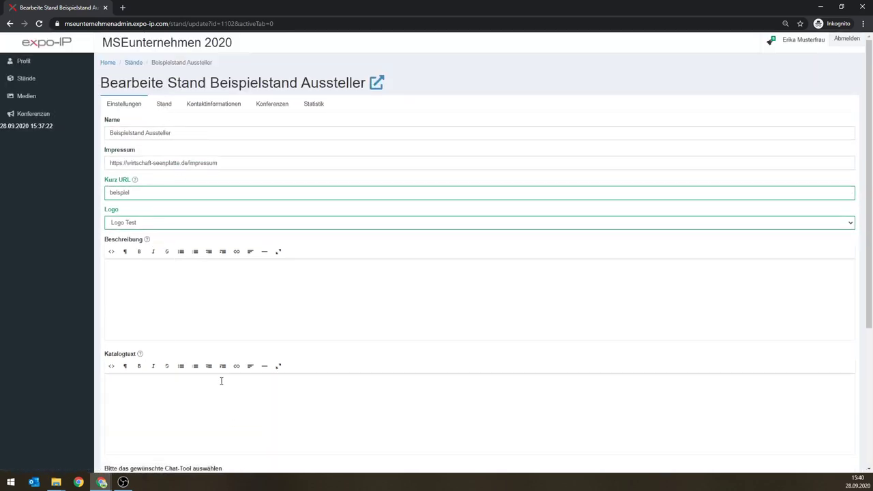
Step: Enter Beschreibung 'Testbeispielstand' and Katalogtext 'Beispiel Test Versuch' for the stand
{"action": "left_click", "coordinate": [171, 300]}
{"action": "type", "text": "Testbeispielstand"}
{"action": "left_click", "coordinate": [171, 387]}
{"action": "type", "text": "Beus"}
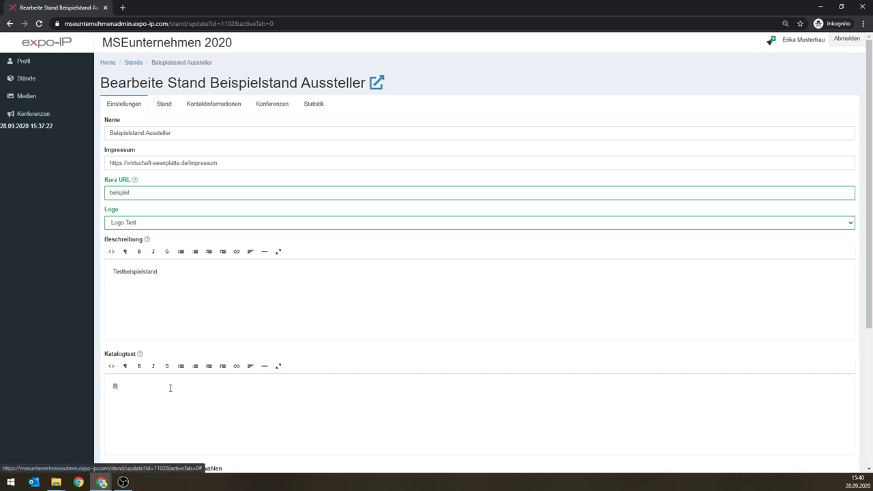
{"action": "key", "text": "BackSpace"}
{"action": "key", "text": "BackSpace"}
{"action": "type", "text": "ispiel Test Versuch"}
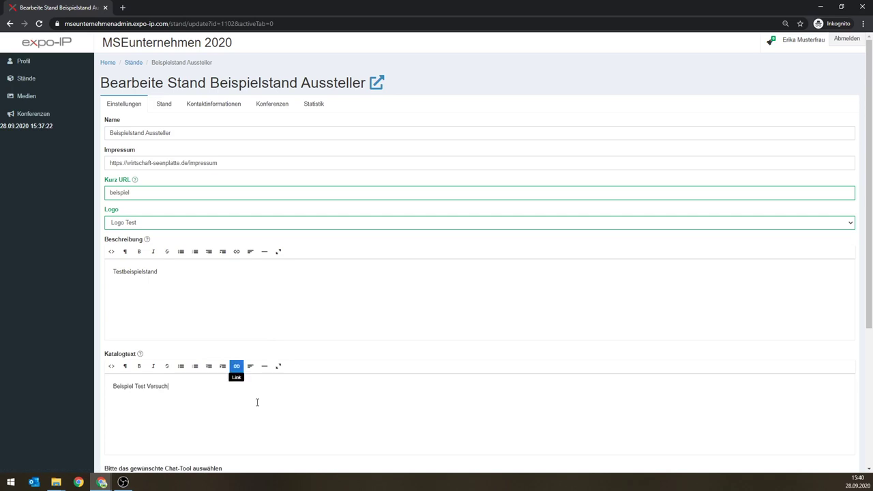
Step: Set Hintergrund Test as the booth Standbild and save stand ID1102
{"action": "left_click", "coordinate": [166, 104]}
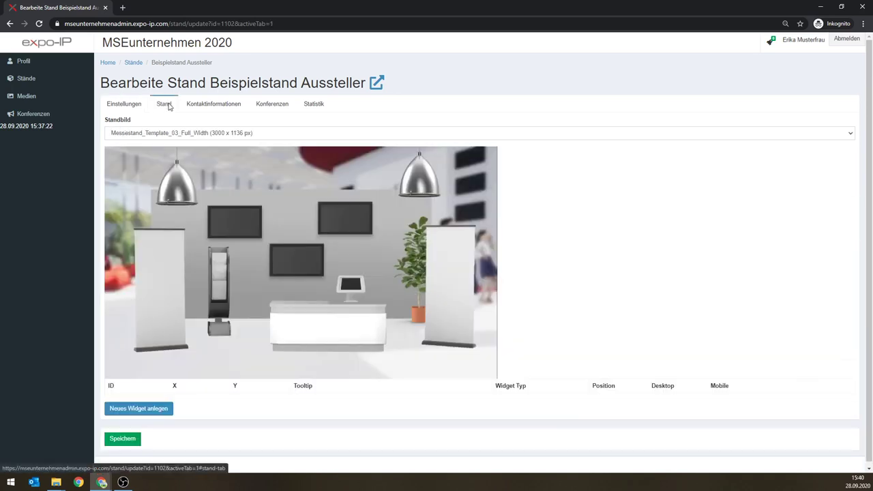
{"action": "left_click", "coordinate": [246, 135]}
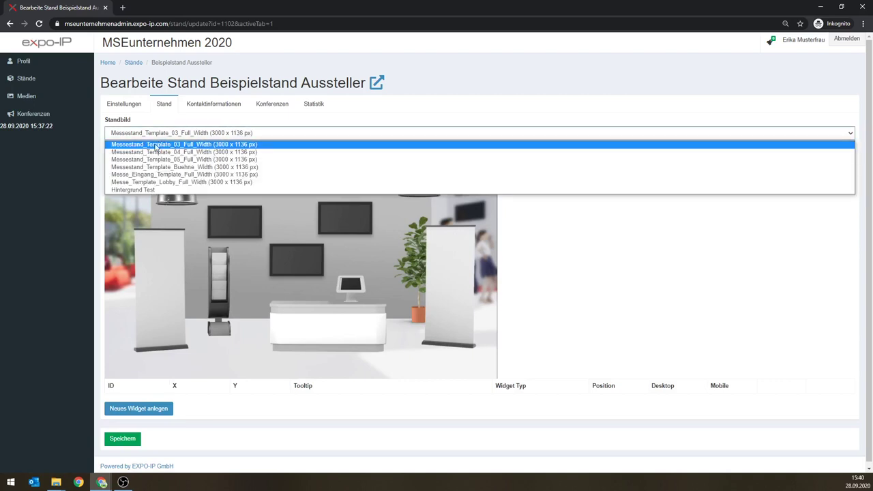
{"action": "left_click", "coordinate": [142, 191]}
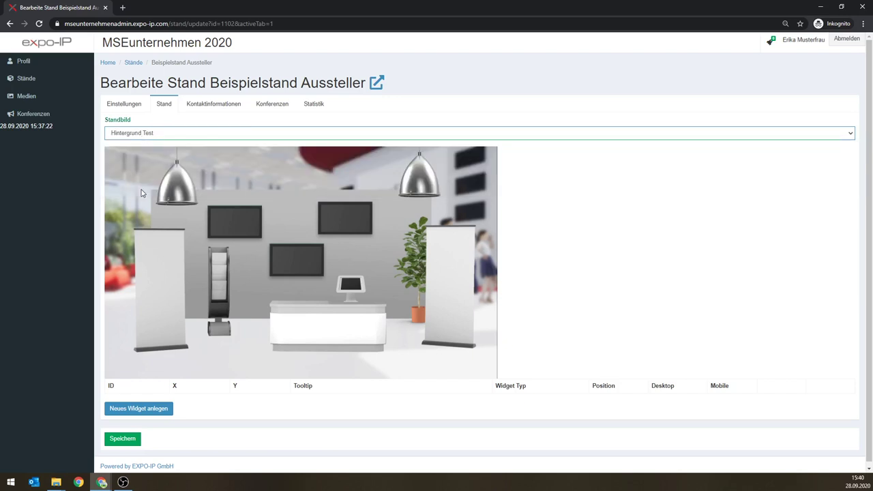
{"action": "scroll", "coordinate": [204, 327], "scroll_direction": "down", "scroll_amount": 1}
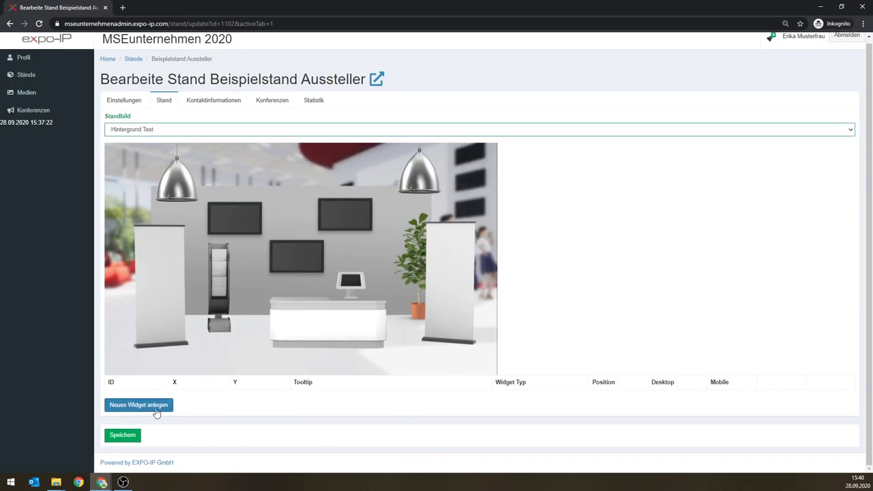
{"action": "left_click", "coordinate": [130, 439]}
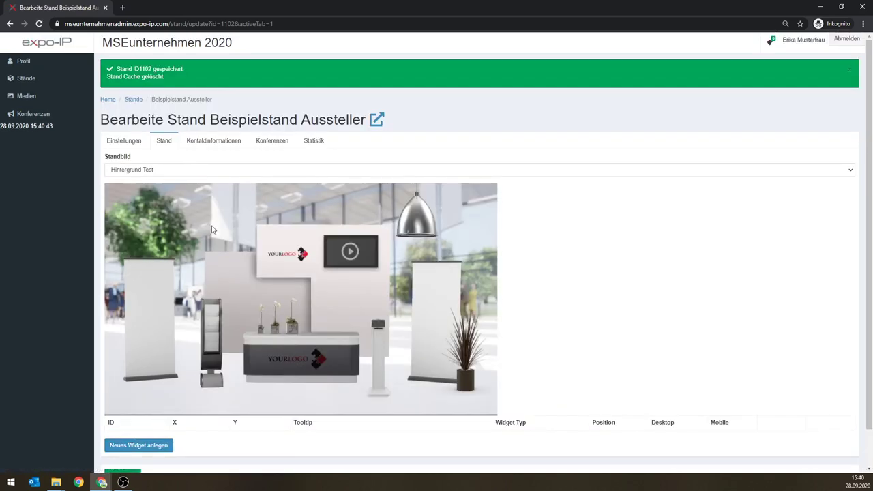
{"action": "scroll", "coordinate": [569, 248], "scroll_direction": "down", "scroll_amount": 1}
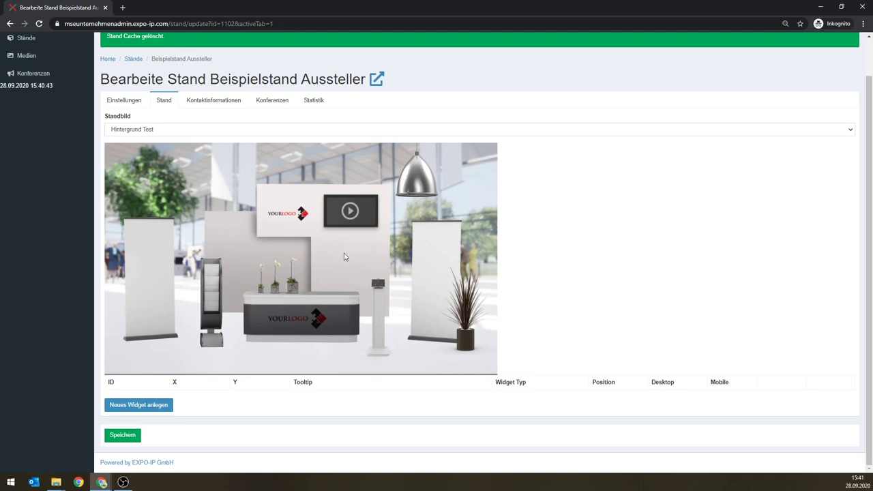
Step: Start a new widget for the stand with Widget Typ YoutubeVideo
{"action": "left_click", "coordinate": [145, 409]}
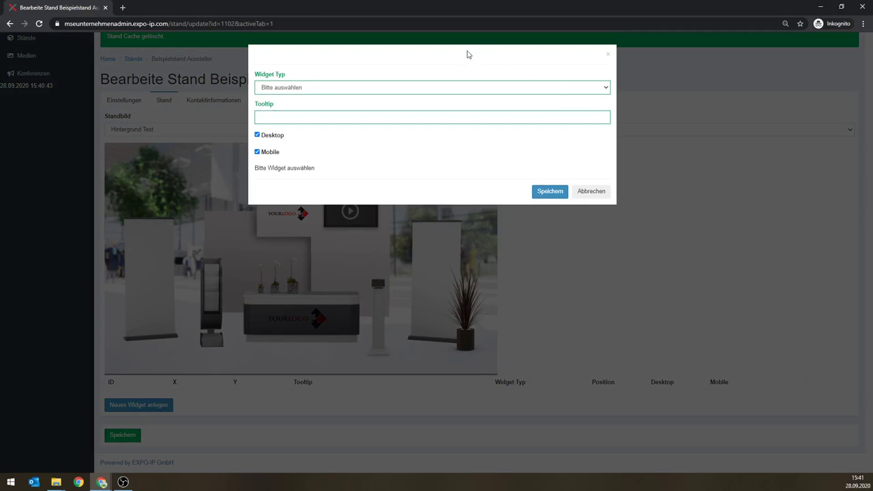
{"action": "left_click_drag", "start_coordinate": [468, 52], "coordinate": [453, 82]}
{"action": "left_click", "coordinate": [439, 58]}
{"action": "left_click", "coordinate": [342, 89]}
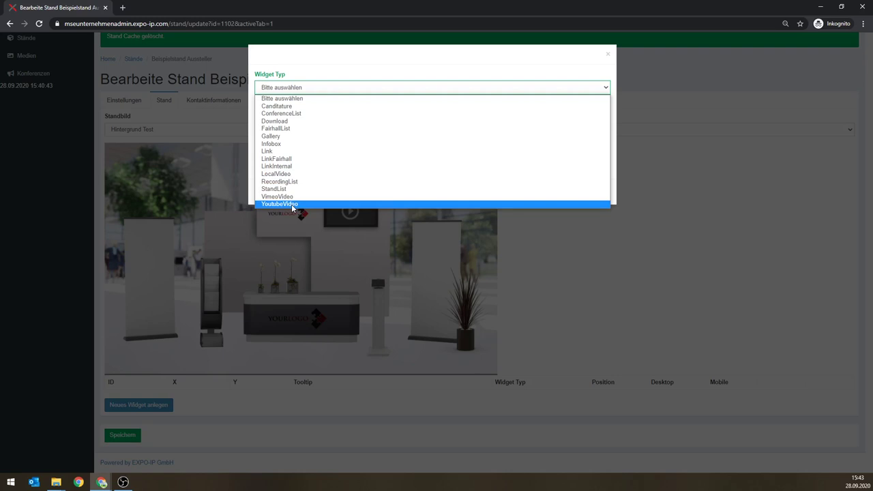
{"action": "left_click", "coordinate": [293, 204]}
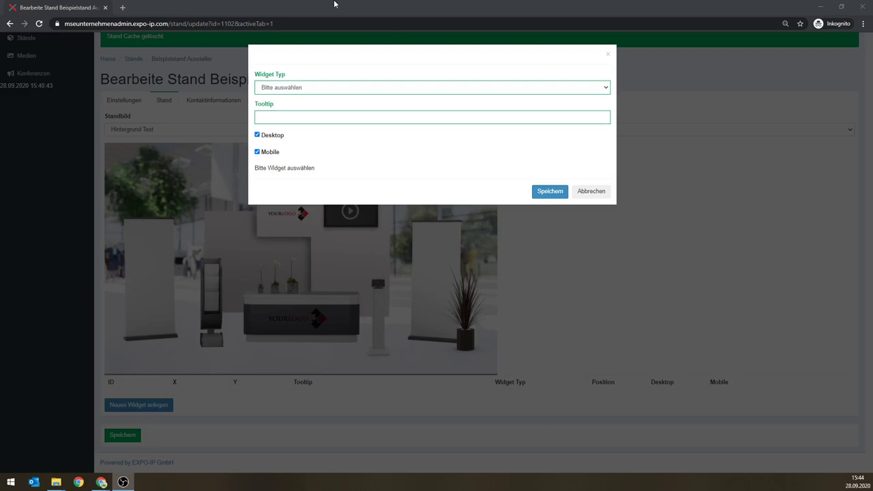
{"action": "left_click", "coordinate": [322, 88]}
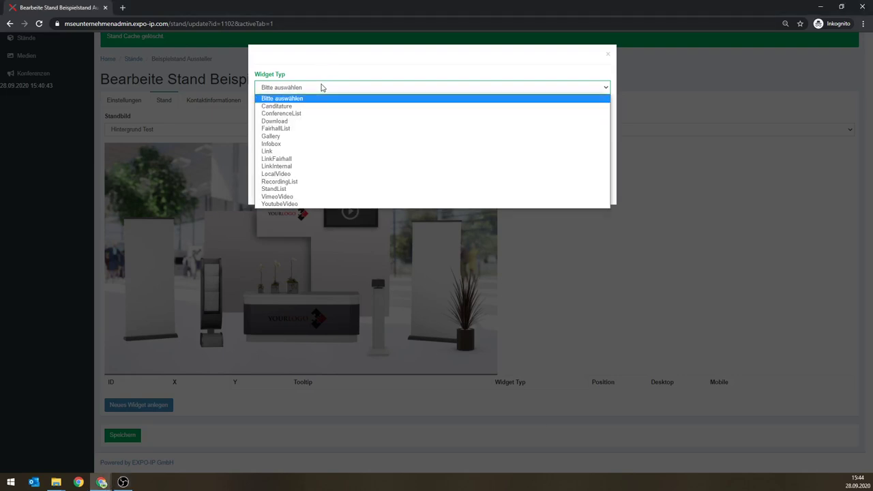
{"action": "left_click", "coordinate": [297, 204]}
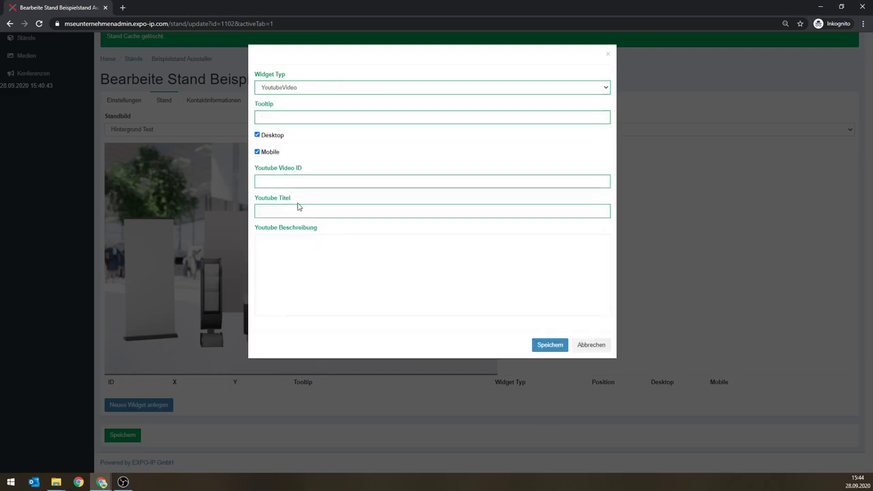
Step: Give the YouTube widget the tooltip 'Kurzvorstellung Test', then go to YouTube
{"action": "left_click", "coordinate": [294, 118]}
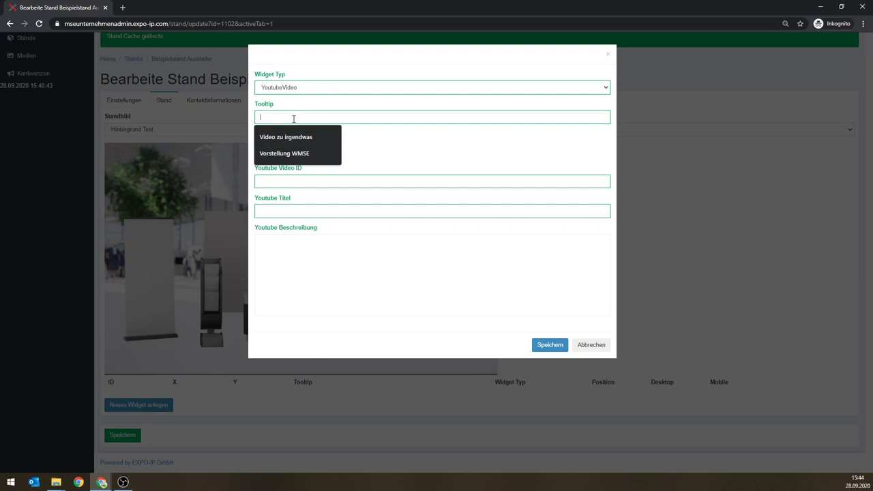
{"action": "type", "text": "Ku"}
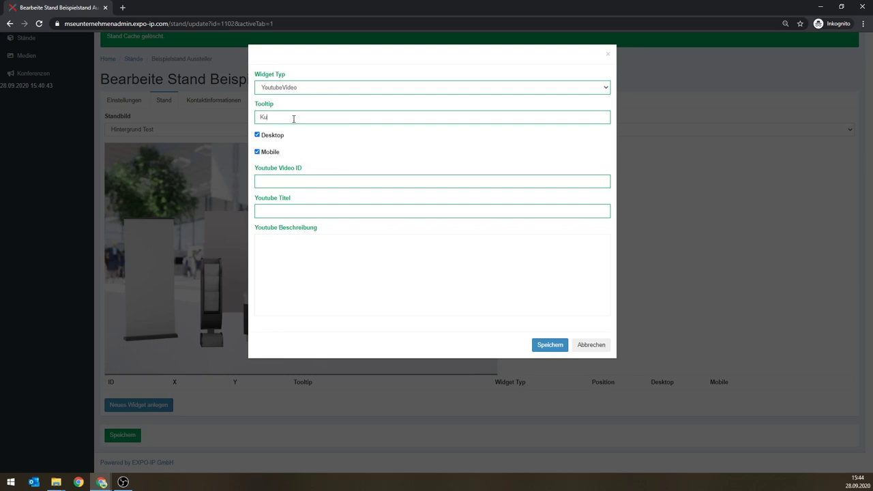
{"action": "type", "text": "rzvorstellung Test"}
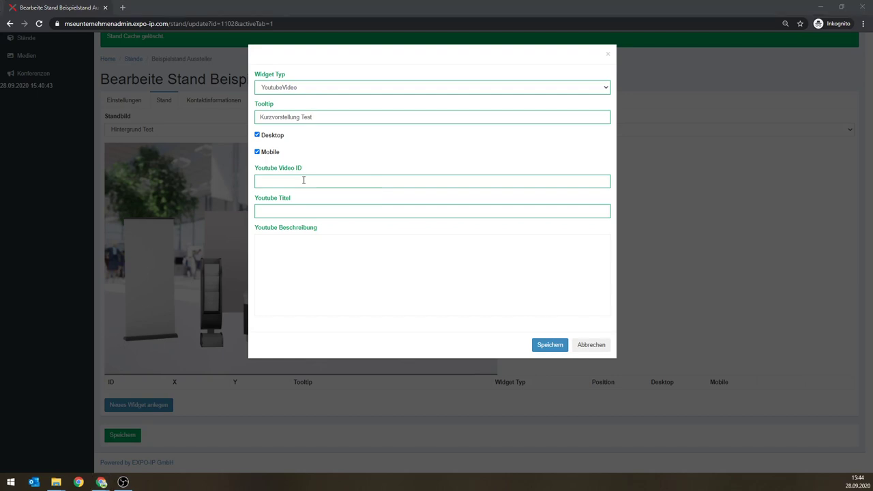
{"action": "key", "text": "alt+Tab"}
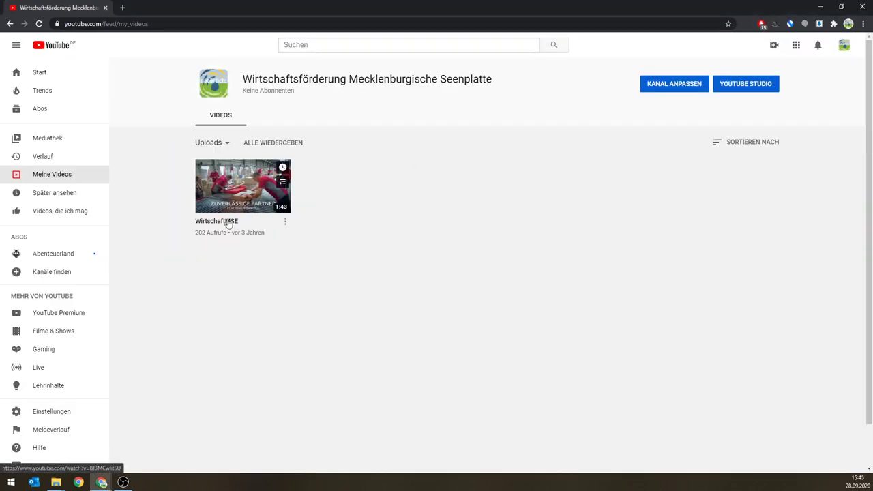
Step: Copy the WirtschaftMSE video's short share link and return to the CMS
{"action": "left_click", "coordinate": [285, 223]}
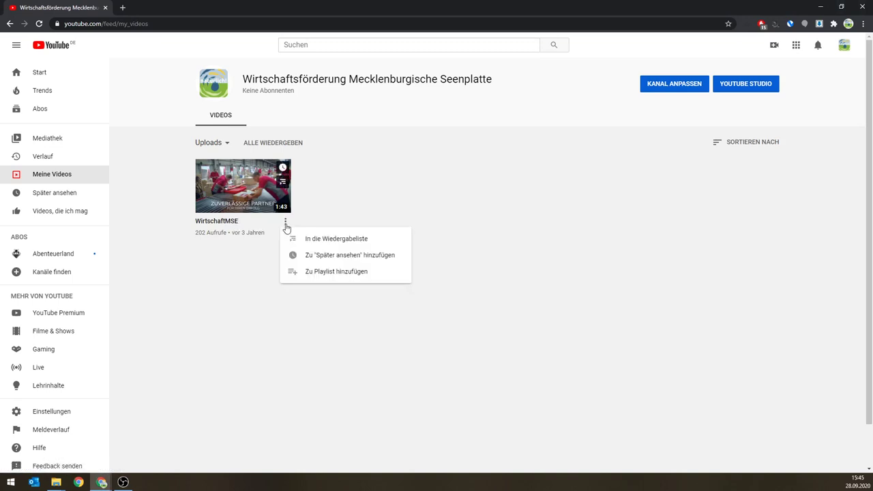
{"action": "left_click", "coordinate": [202, 224]}
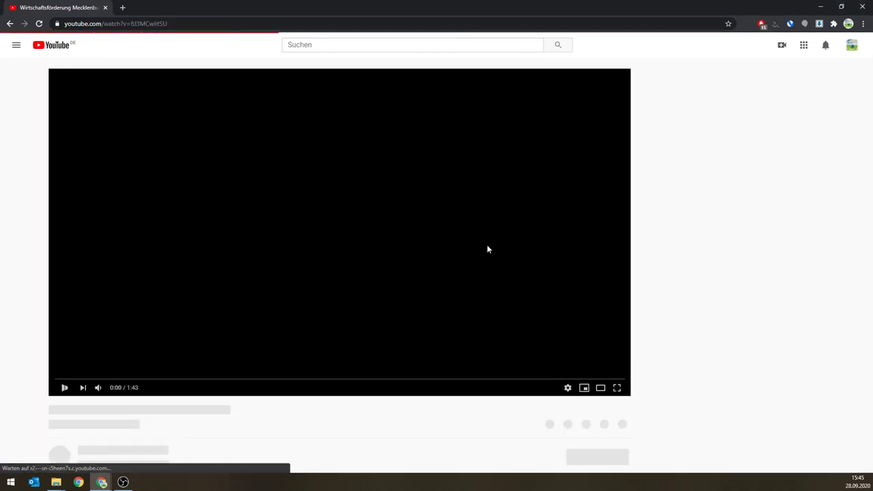
{"action": "scroll", "coordinate": [580, 341], "scroll_direction": "down", "scroll_amount": 1}
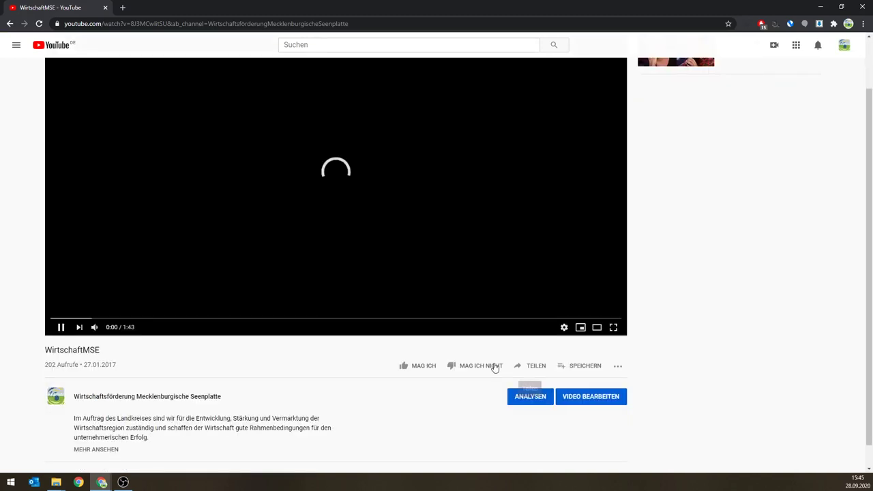
{"action": "left_click", "coordinate": [537, 367]}
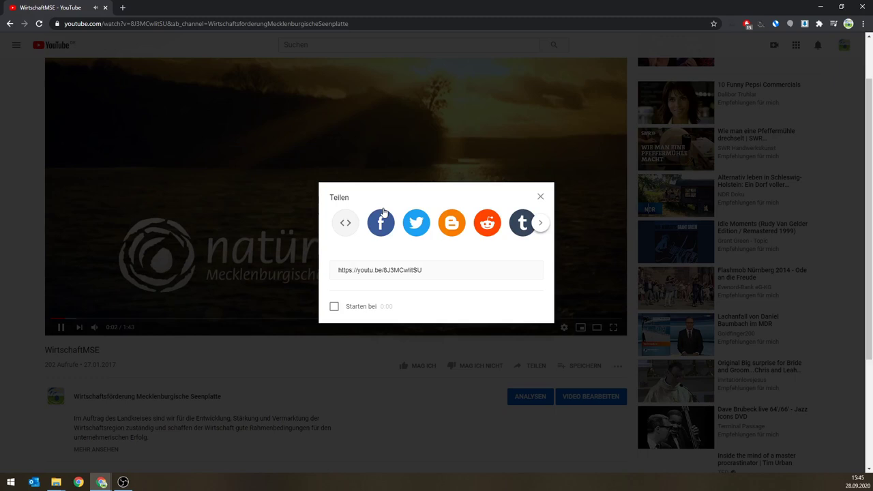
{"action": "left_click", "coordinate": [384, 270]}
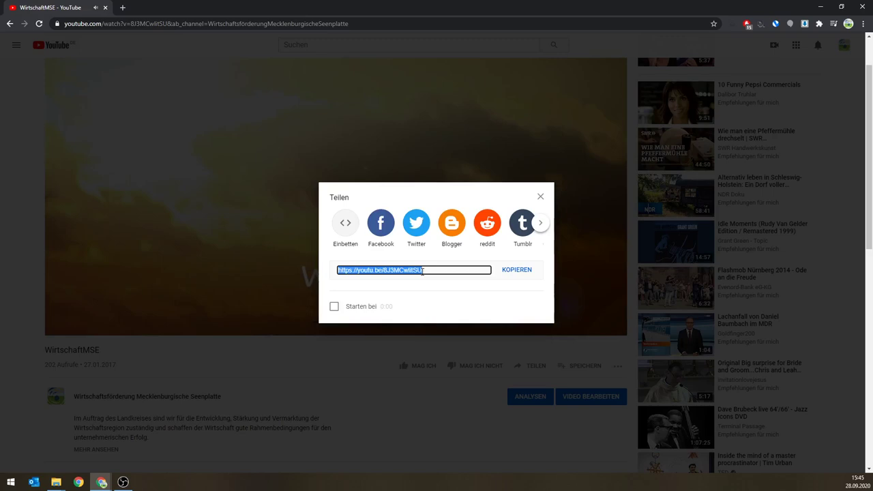
{"action": "left_click", "coordinate": [516, 270]}
{"action": "key", "text": "ctrl+c"}
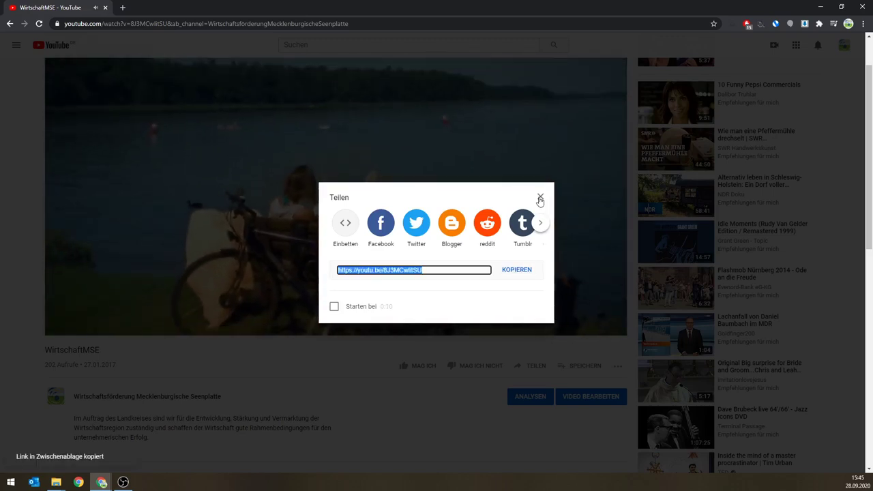
{"action": "left_click", "coordinate": [541, 198]}
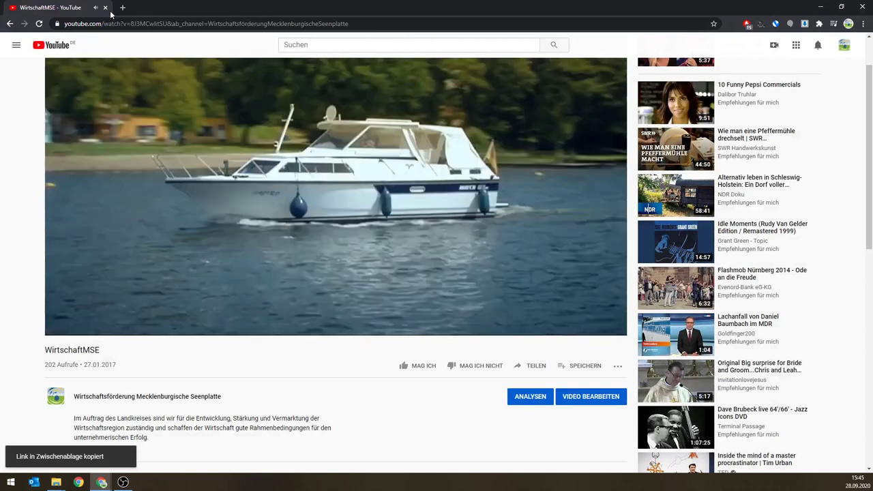
{"action": "key", "text": "alt+Tab"}
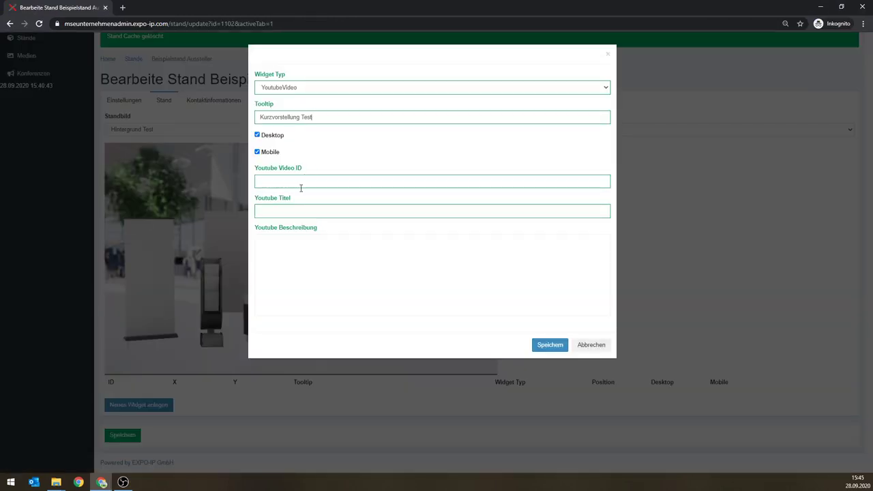
Step: Enter video ID 8J3MCwlitSU, reuse the Imagefilm title, and save the YouTube widget
{"action": "left_click", "coordinate": [299, 181]}
{"action": "key", "text": "ctrl+v"}
{"action": "left_click_drag", "start_coordinate": [302, 180], "coordinate": [199, 175]}
{"action": "key", "text": "BackSpace"}
{"action": "left_click", "coordinate": [301, 208]}
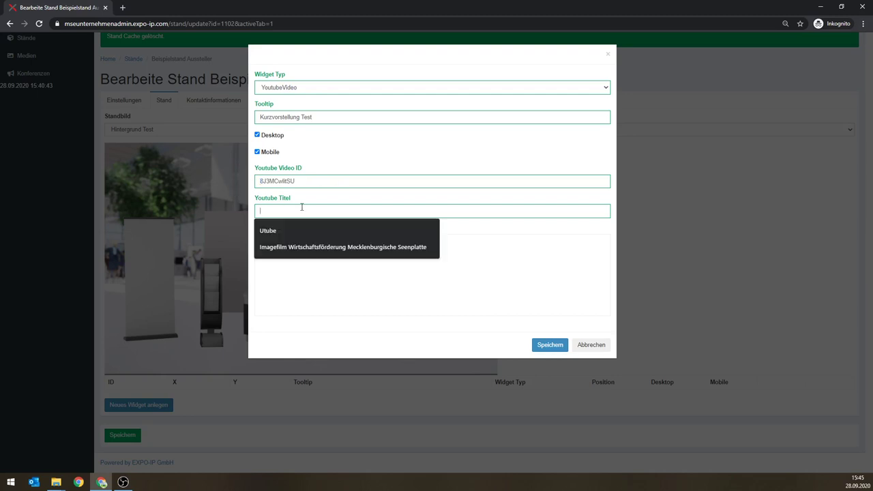
{"action": "left_click", "coordinate": [302, 247]}
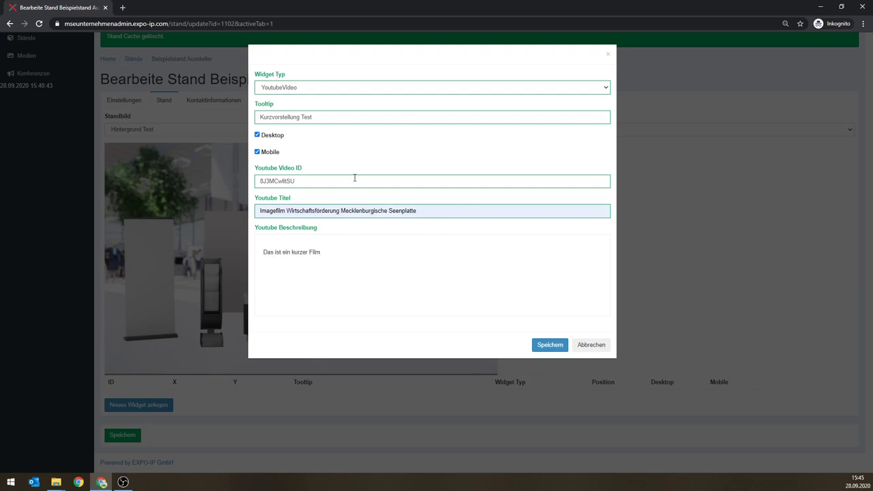
{"action": "left_click", "coordinate": [561, 347]}
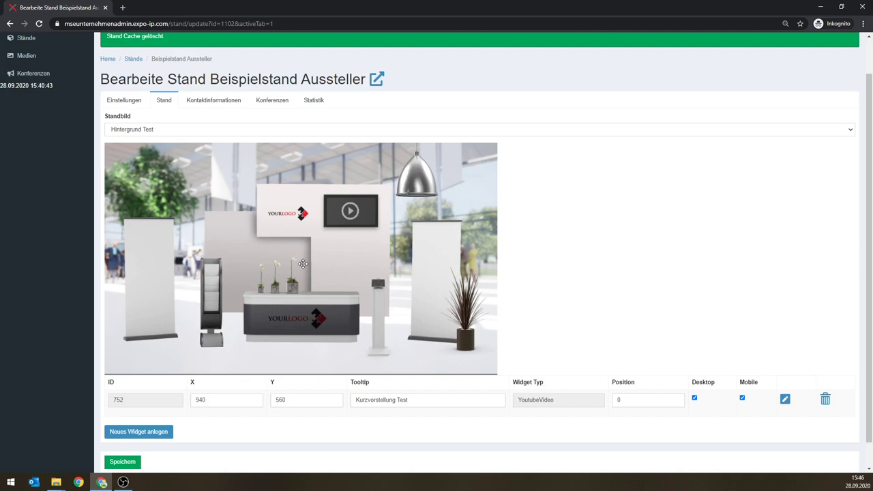
Step: Place the YouTube widget marker on the booth's video screen at X 1171, Y 302
{"action": "mouse_move", "coordinate": [303, 263]}
{"action": "left_mouse_down"}
{"action": "mouse_move", "coordinate": [345, 240]}
{"action": "mouse_move", "coordinate": [350, 216]}
{"action": "left_mouse_up"}
{"action": "left_click_drag", "start_coordinate": [350, 211], "coordinate": [349, 212]}
{"action": "left_click_drag", "start_coordinate": [349, 211], "coordinate": [350, 212]}
{"action": "left_click", "coordinate": [296, 400]}
{"action": "key", "text": "Tab"}
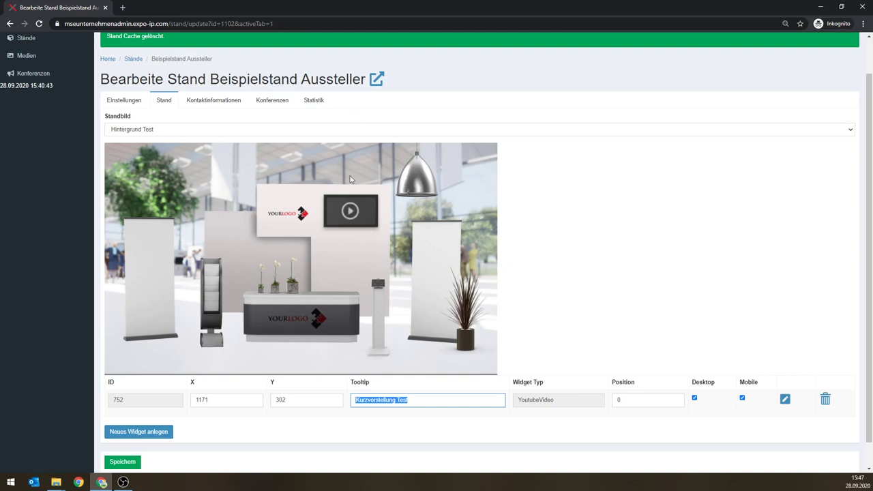
Step: Save the stand with widget 752 at X 1171, Y 302 and open its public page
{"action": "left_click", "coordinate": [124, 464]}
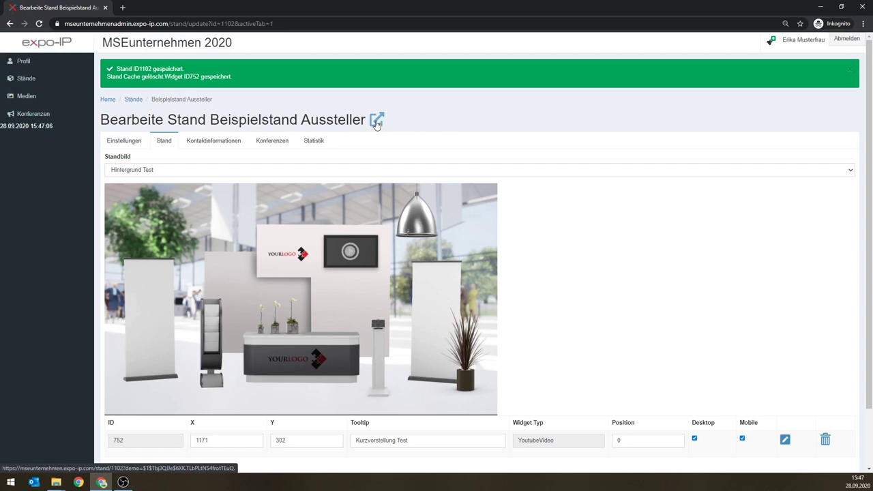
{"action": "left_click", "coordinate": [376, 122]}
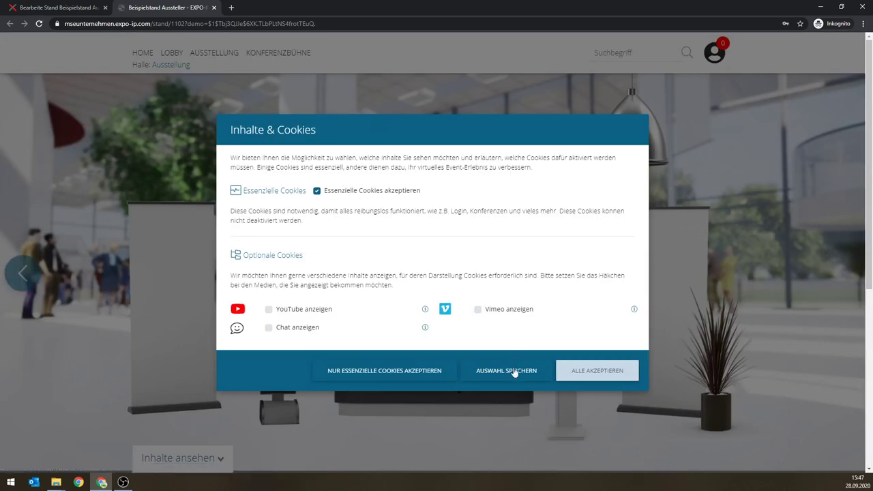
Step: Accept all cookies so the Kurzvorstellung Test video appears on the booth screen
{"action": "left_click", "coordinate": [589, 374]}
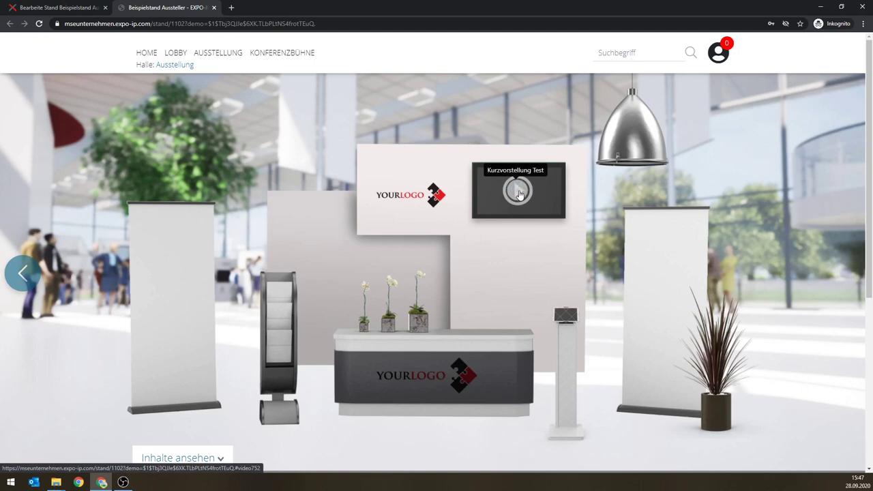
{"action": "left_click", "coordinate": [519, 194]}
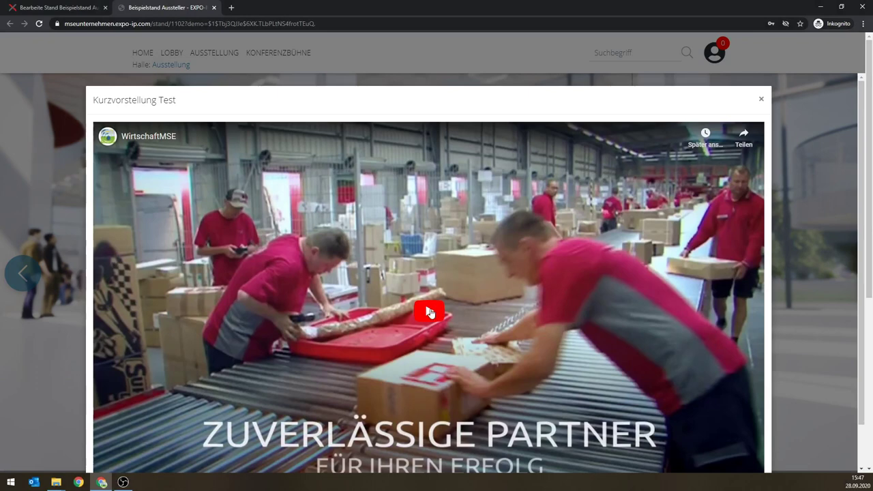
{"action": "left_click", "coordinate": [433, 311]}
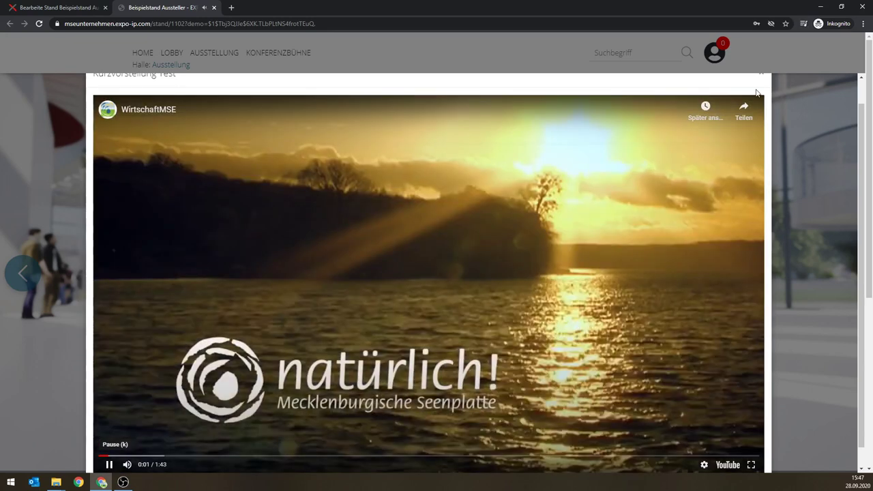
{"action": "left_click", "coordinate": [762, 74]}
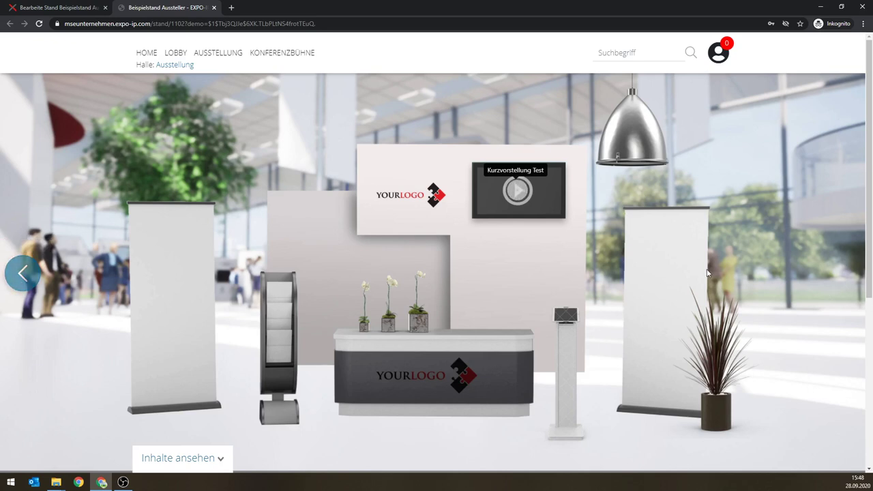
{"action": "scroll", "coordinate": [628, 278], "scroll_direction": "down", "scroll_amount": 3}
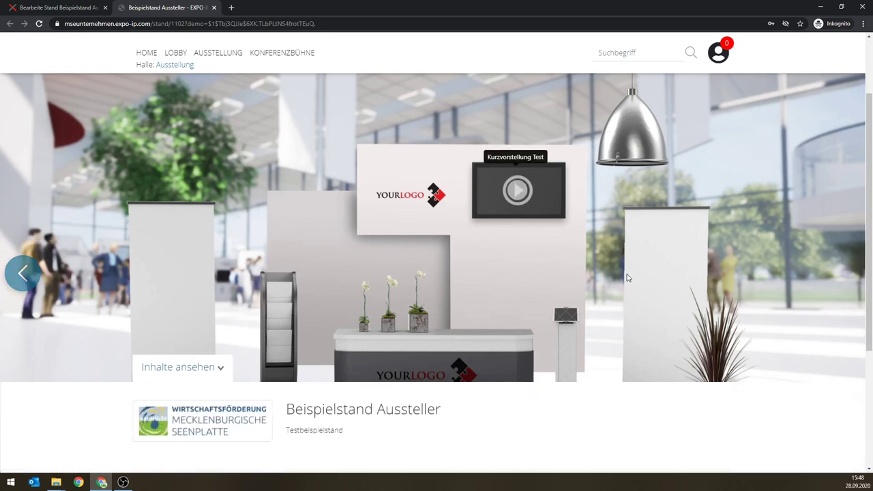
{"action": "scroll", "coordinate": [504, 370], "scroll_direction": "down", "scroll_amount": 1}
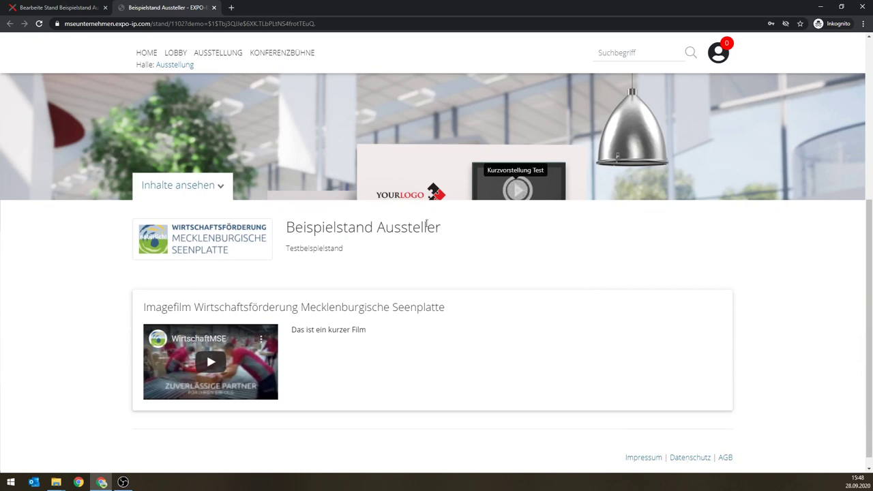
{"action": "scroll", "coordinate": [487, 220], "scroll_direction": "up", "scroll_amount": 1}
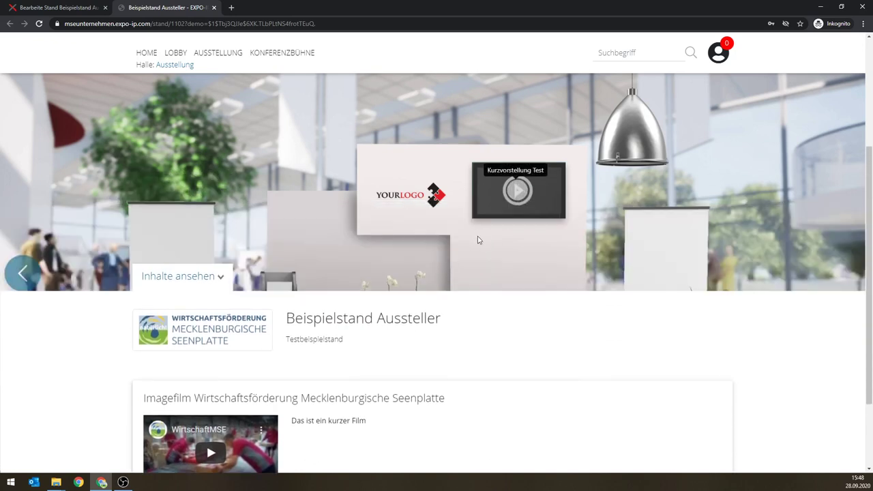
{"action": "scroll", "coordinate": [478, 239], "scroll_direction": "down", "scroll_amount": 1}
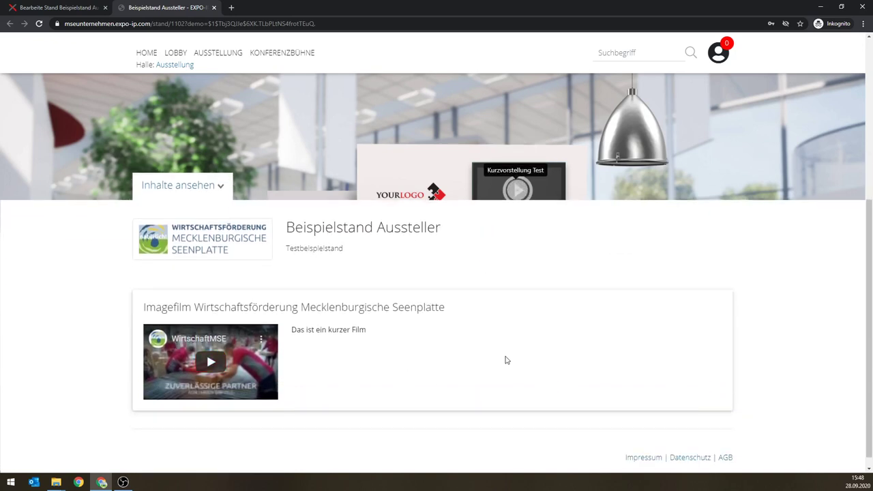
{"action": "left_click", "coordinate": [61, 8]}
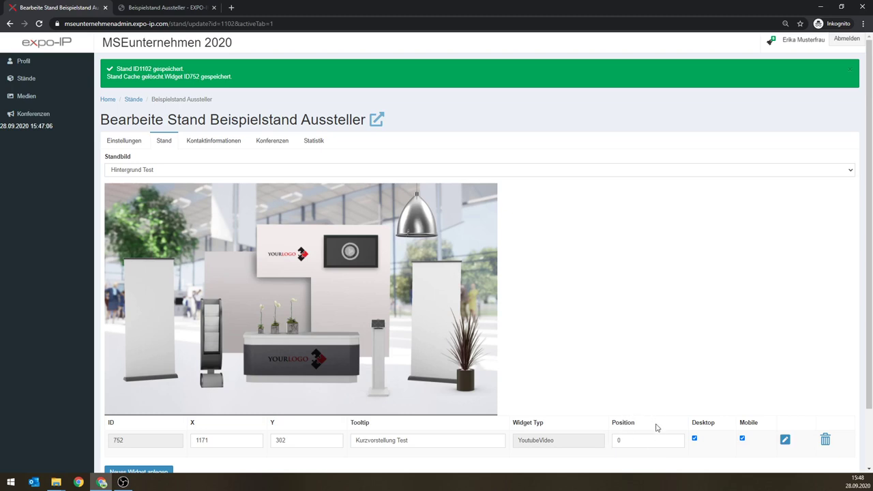
{"action": "left_click", "coordinate": [154, 8]}
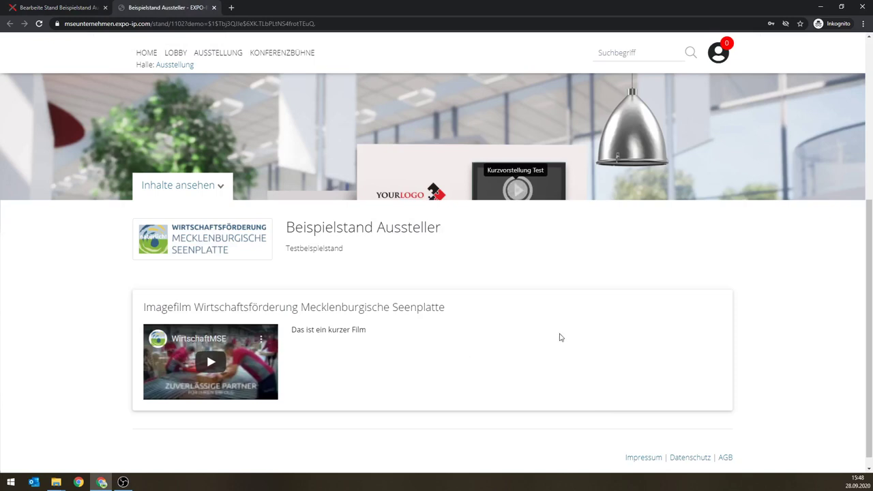
{"action": "scroll", "coordinate": [562, 334], "scroll_direction": "up", "scroll_amount": 3}
{"action": "scroll", "coordinate": [563, 331], "scroll_direction": "up", "scroll_amount": 2}
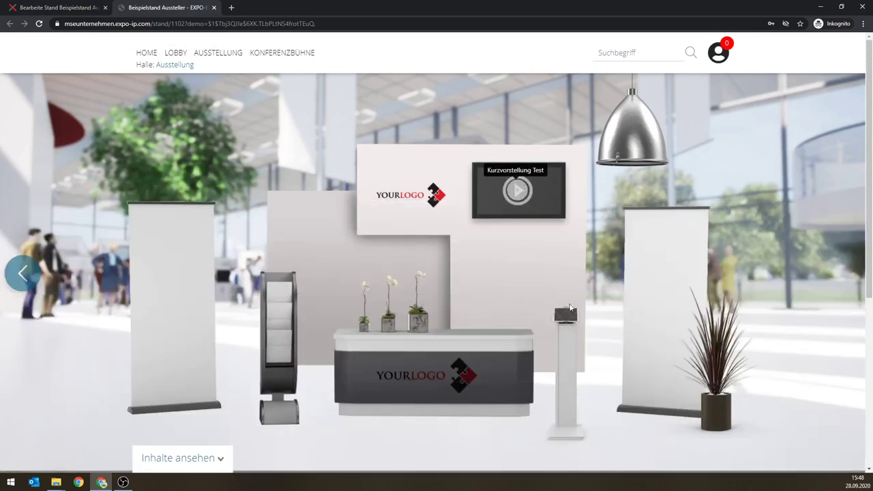
{"action": "scroll", "coordinate": [572, 294], "scroll_direction": "down", "scroll_amount": 1}
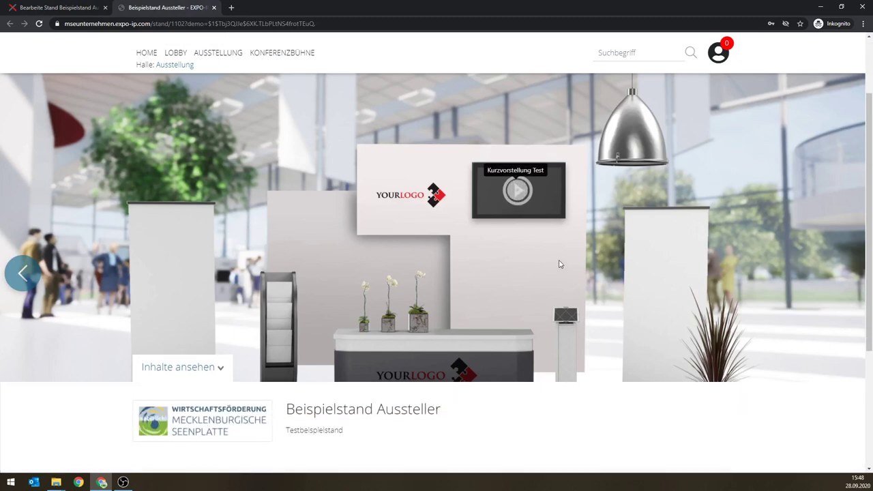
{"action": "scroll", "coordinate": [563, 271], "scroll_direction": "down", "scroll_amount": 1}
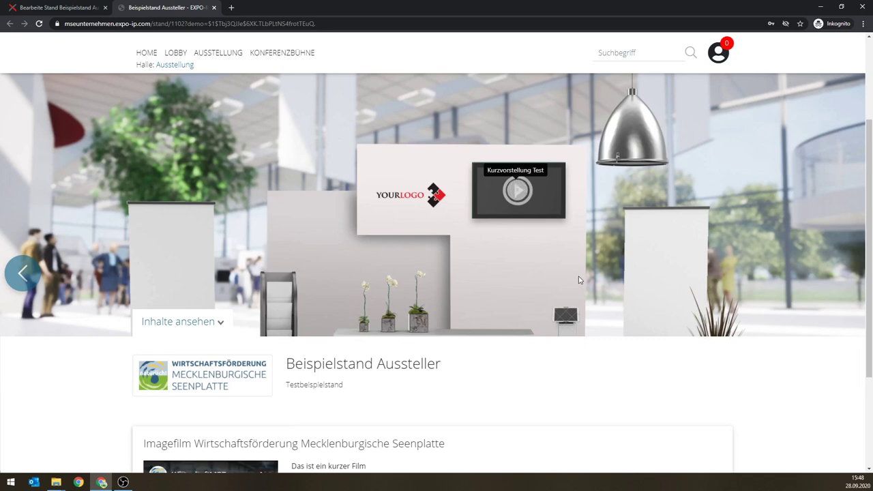
{"action": "scroll", "coordinate": [577, 255], "scroll_direction": "down", "scroll_amount": 1}
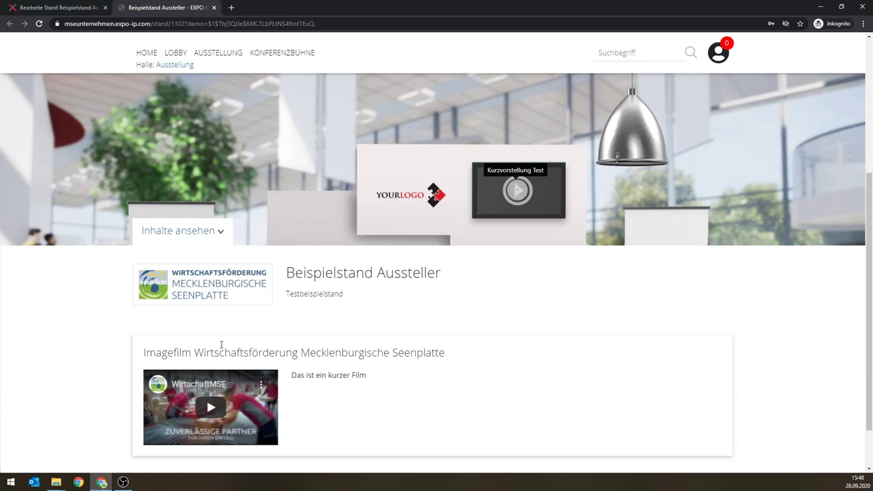
{"action": "scroll", "coordinate": [320, 348], "scroll_direction": "down", "scroll_amount": 1}
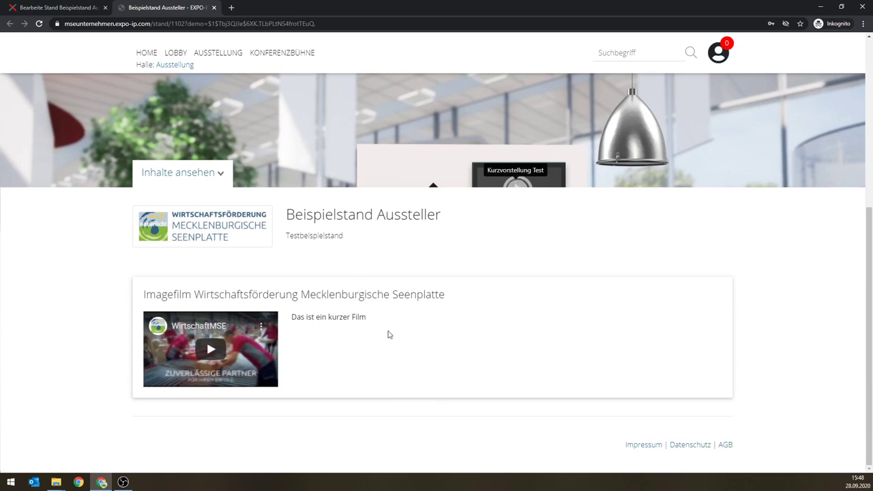
{"action": "scroll", "coordinate": [390, 335], "scroll_direction": "up", "scroll_amount": 2}
{"action": "scroll", "coordinate": [393, 335], "scroll_direction": "down", "scroll_amount": 1}
{"action": "scroll", "coordinate": [394, 334], "scroll_direction": "down", "scroll_amount": 2}
{"action": "scroll", "coordinate": [412, 307], "scroll_direction": "up", "scroll_amount": 1}
{"action": "scroll", "coordinate": [411, 306], "scroll_direction": "up", "scroll_amount": 4}
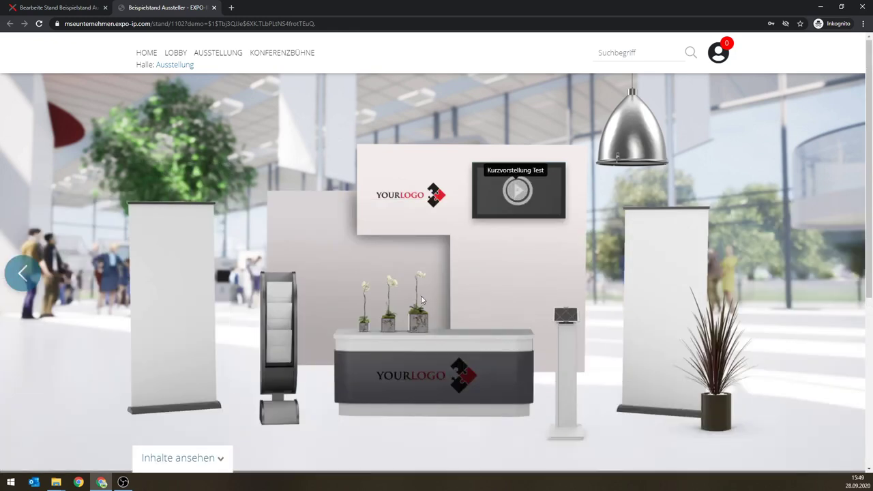
{"action": "scroll", "coordinate": [437, 315], "scroll_direction": "down", "scroll_amount": 4}
{"action": "scroll", "coordinate": [430, 355], "scroll_direction": "up", "scroll_amount": 4}
{"action": "key", "text": "ctrl+shift+i"}
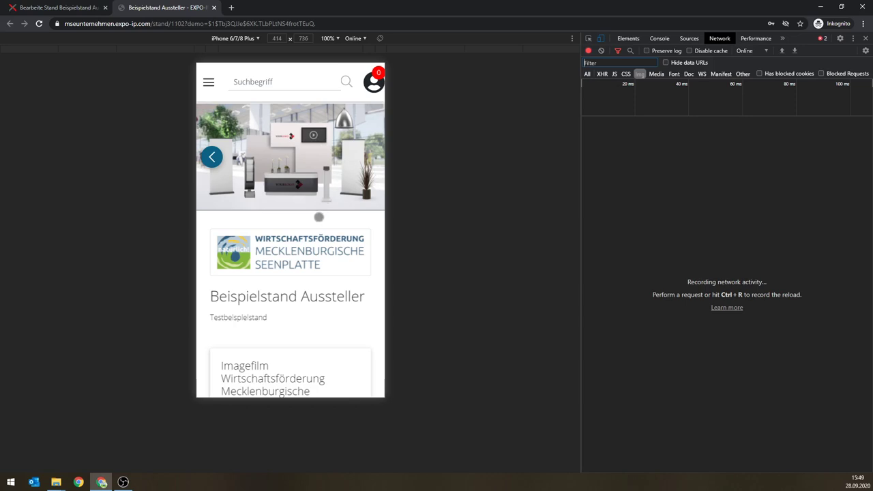
{"action": "scroll", "coordinate": [319, 217], "scroll_direction": "down", "scroll_amount": 3}
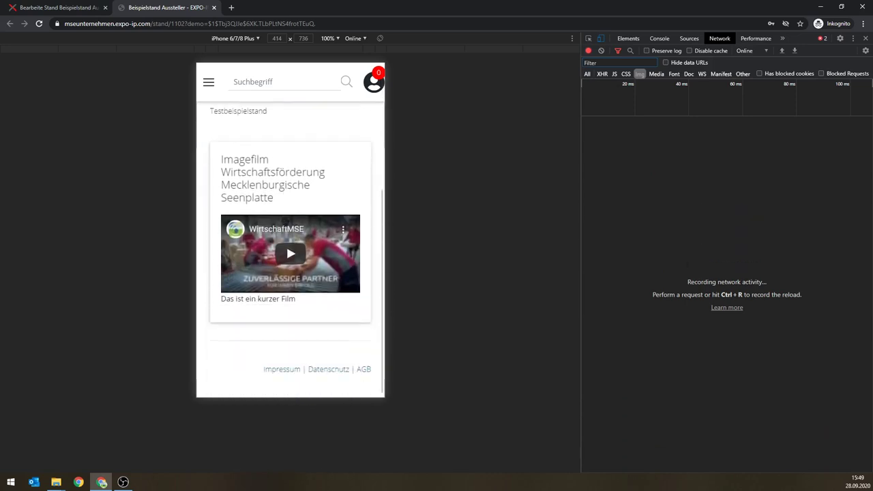
{"action": "scroll", "coordinate": [306, 260], "scroll_direction": "up", "scroll_amount": 3}
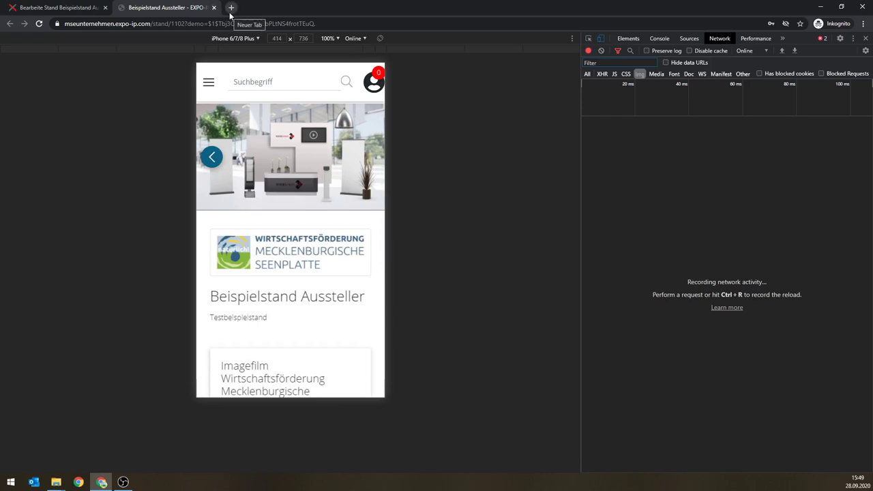
{"action": "key", "text": "F12"}
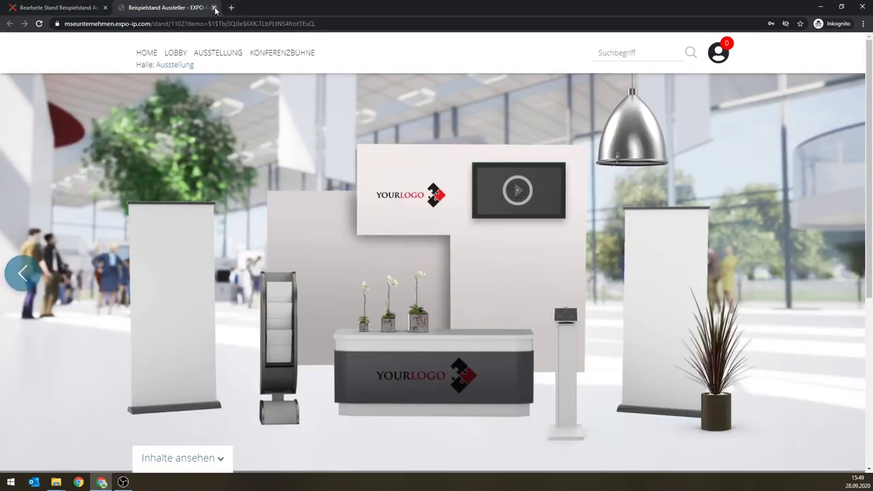
Step: Close the preview and create a Gallery widget 'Bilder' holding Testbild 1 and Testbild 2
{"action": "left_click", "coordinate": [214, 8]}
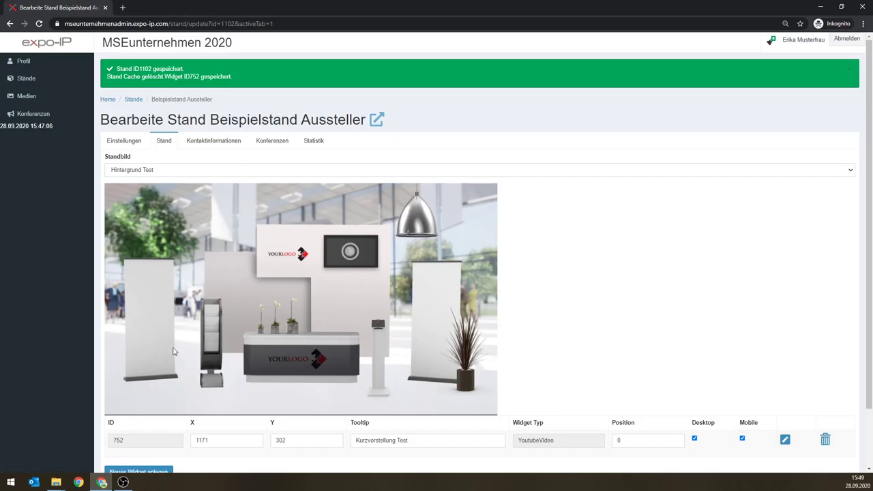
{"action": "left_click", "coordinate": [164, 472]}
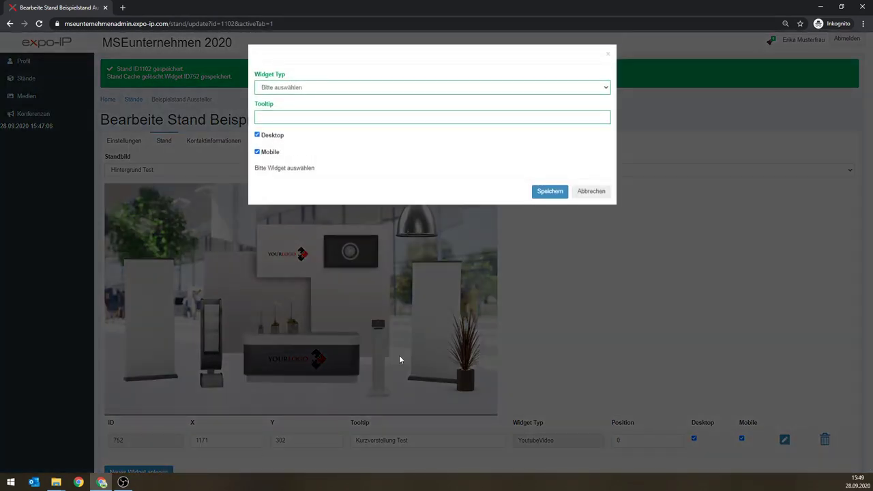
{"action": "left_click", "coordinate": [325, 89]}
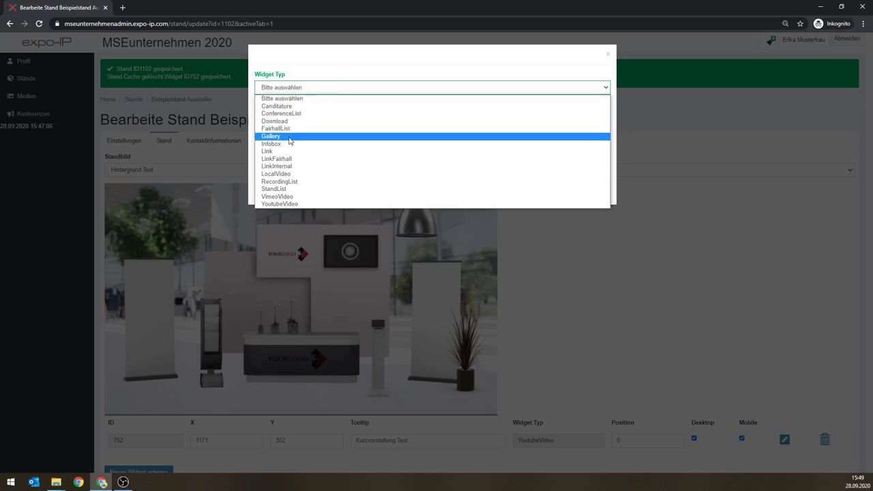
{"action": "left_click", "coordinate": [288, 140]}
{"action": "left_click", "coordinate": [290, 116]}
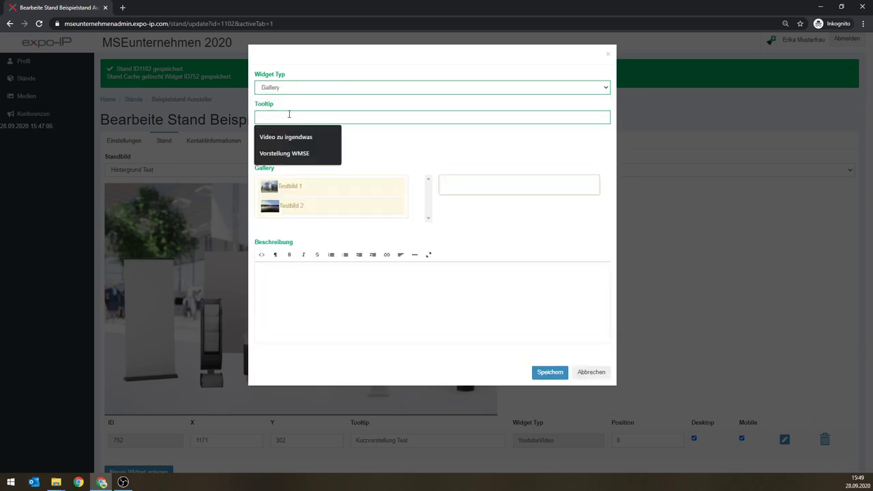
{"action": "type", "text": "Bilder"}
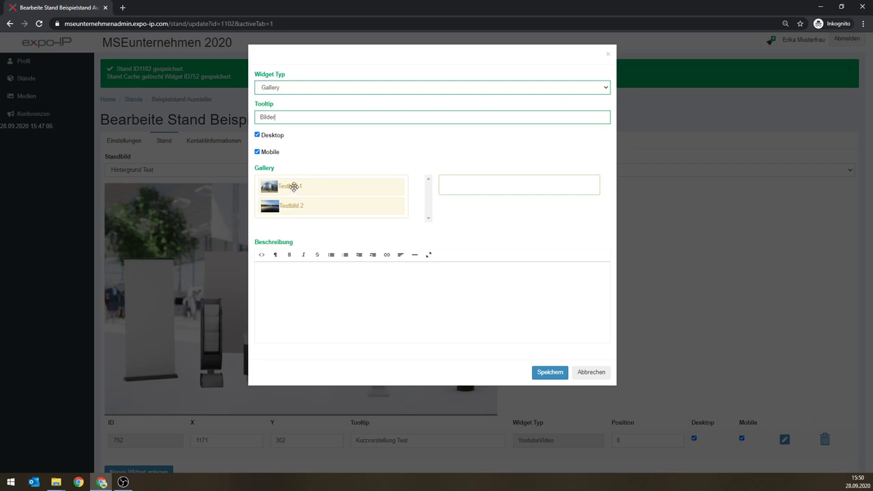
{"action": "left_click_drag", "start_coordinate": [303, 186], "coordinate": [466, 190]}
{"action": "left_click_drag", "start_coordinate": [310, 206], "coordinate": [482, 196]}
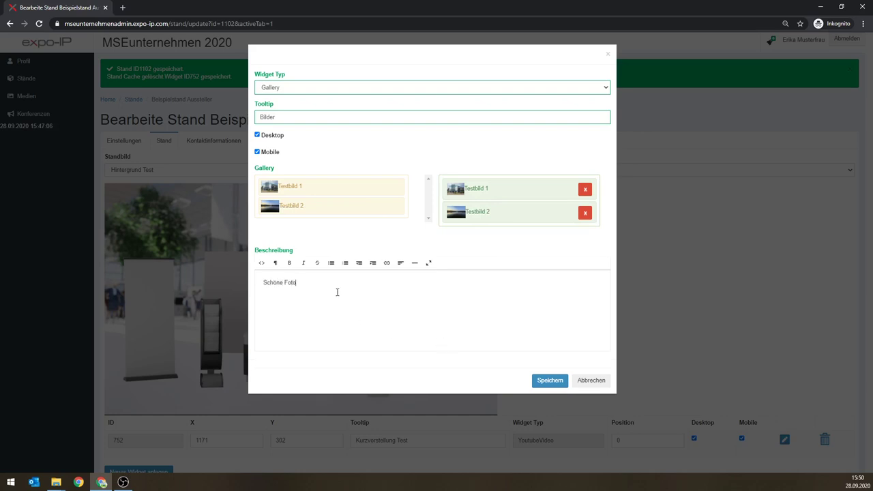
{"action": "left_click", "coordinate": [546, 385]}
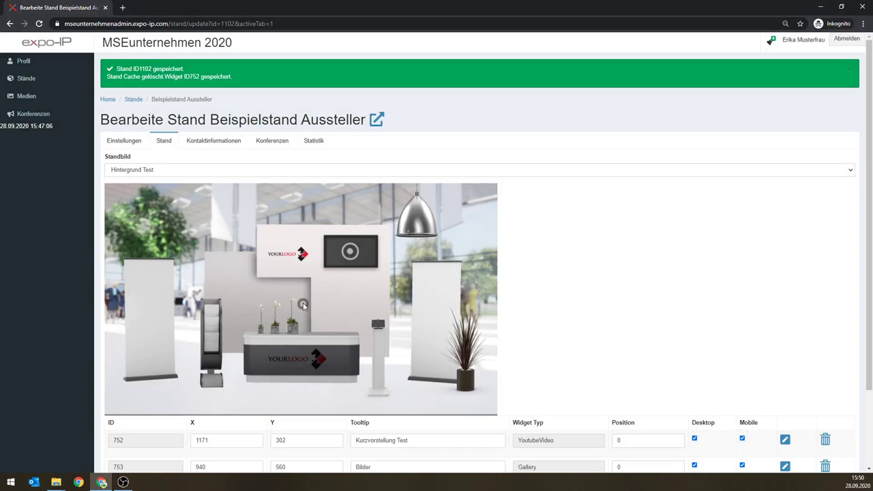
Step: Move the Bilder gallery marker onto the left roll-up banner at X 193, Y 476
{"action": "mouse_move", "coordinate": [303, 304]}
{"action": "left_mouse_down"}
{"action": "mouse_move", "coordinate": [223, 305]}
{"action": "mouse_move", "coordinate": [150, 287]}
{"action": "left_mouse_up"}
Step: Create an Infobox widget with tooltip 'Infos zu allem' and title 'Das sind die wichtigsten Infos'
{"action": "scroll", "coordinate": [236, 429], "scroll_direction": "down", "scroll_amount": 3}
{"action": "left_click", "coordinate": [139, 405]}
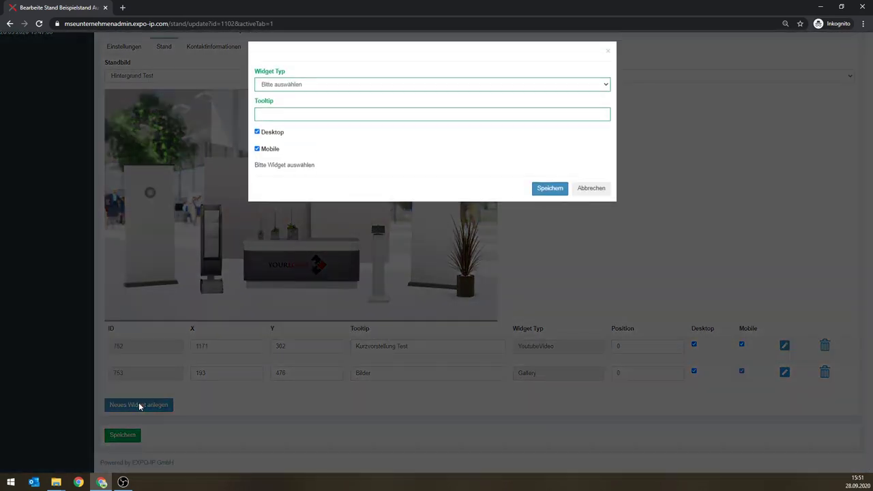
{"action": "left_click", "coordinate": [296, 89]}
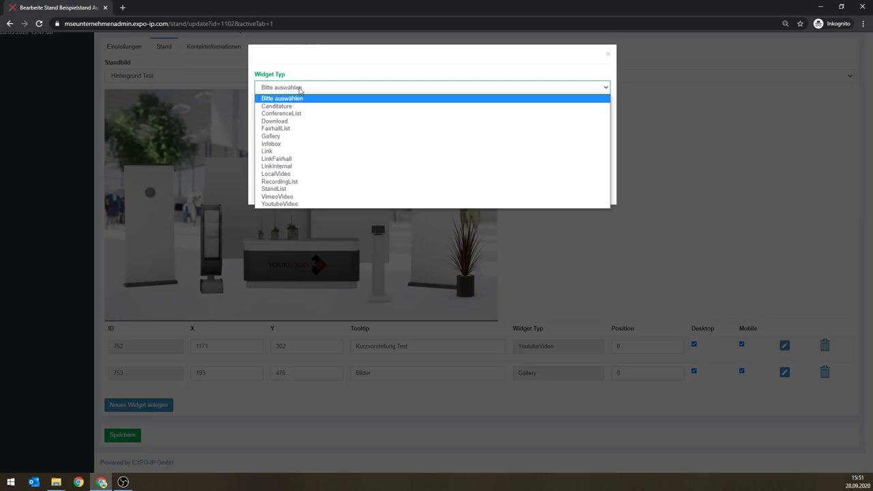
{"action": "left_click", "coordinate": [277, 146]}
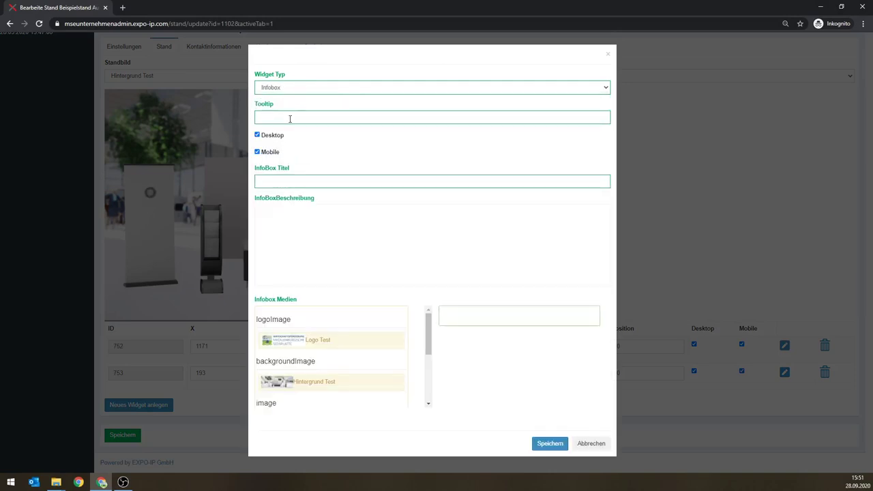
{"action": "left_click", "coordinate": [289, 117]}
{"action": "type", "text": "Infos zu allem"}
{"action": "left_click", "coordinate": [286, 182]}
{"action": "type", "text": "Das sind die wichtigsten I"}
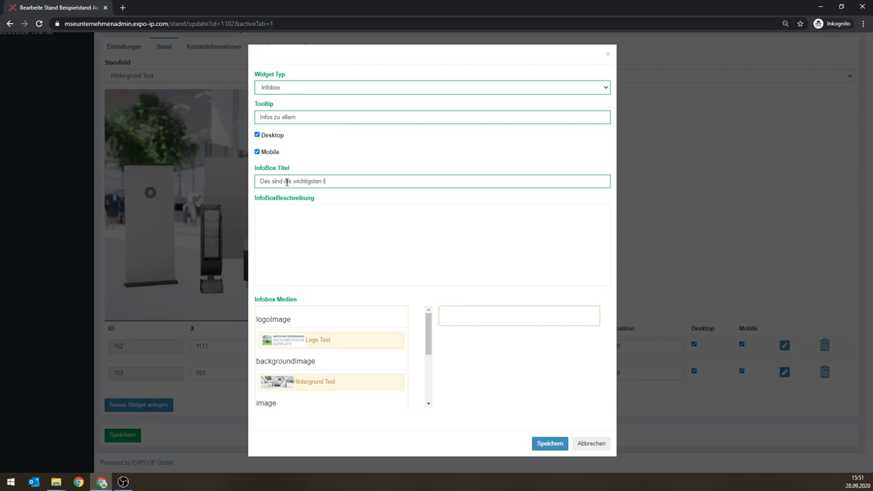
{"action": "type", "text": "nfos"}
{"action": "type", "text": "hreibung d"}
{"action": "type", "text": "er Infobox oder ein"}
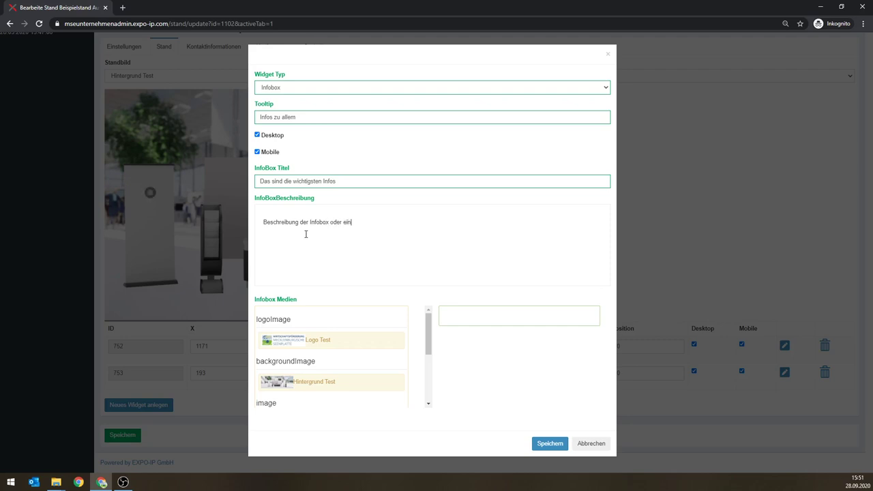
{"action": "type", "text": "fach Fiießtext"}
Step: Attach the Standortexpose Test document as Infobox media and save the widget
{"action": "scroll", "coordinate": [412, 350], "scroll_direction": "down", "scroll_amount": 1}
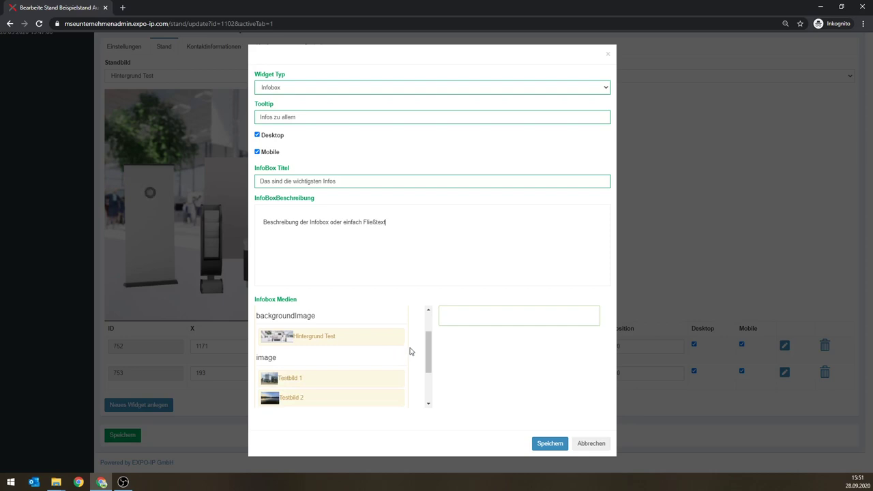
{"action": "scroll", "coordinate": [411, 350], "scroll_direction": "up", "scroll_amount": 1}
{"action": "scroll", "coordinate": [410, 351], "scroll_direction": "down", "scroll_amount": 1}
{"action": "scroll", "coordinate": [411, 350], "scroll_direction": "down", "scroll_amount": 2}
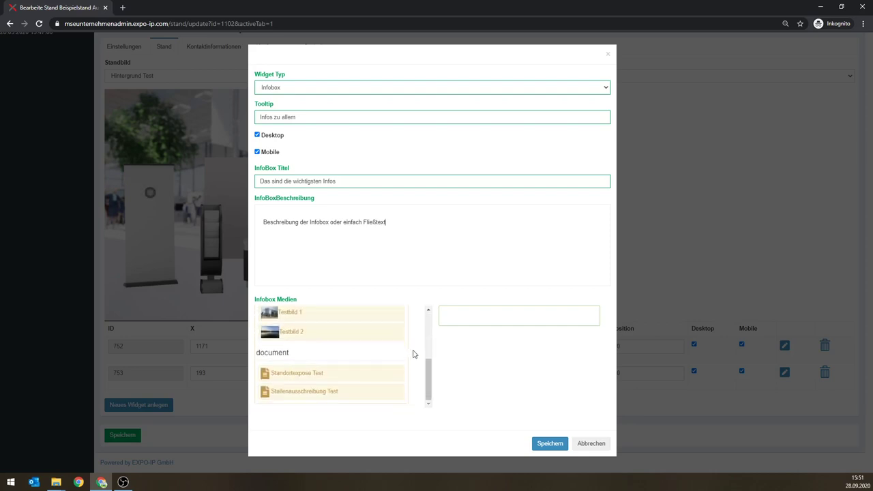
{"action": "scroll", "coordinate": [412, 352], "scroll_direction": "up", "scroll_amount": 1}
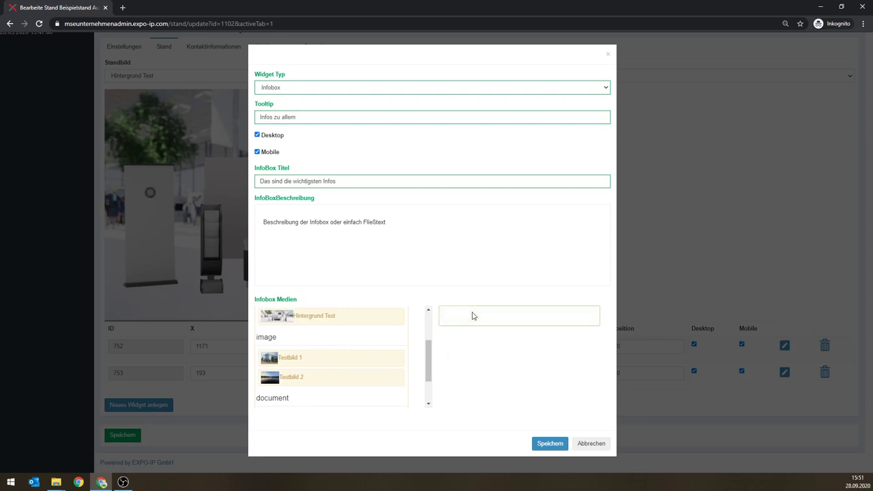
{"action": "scroll", "coordinate": [418, 348], "scroll_direction": "down", "scroll_amount": 2}
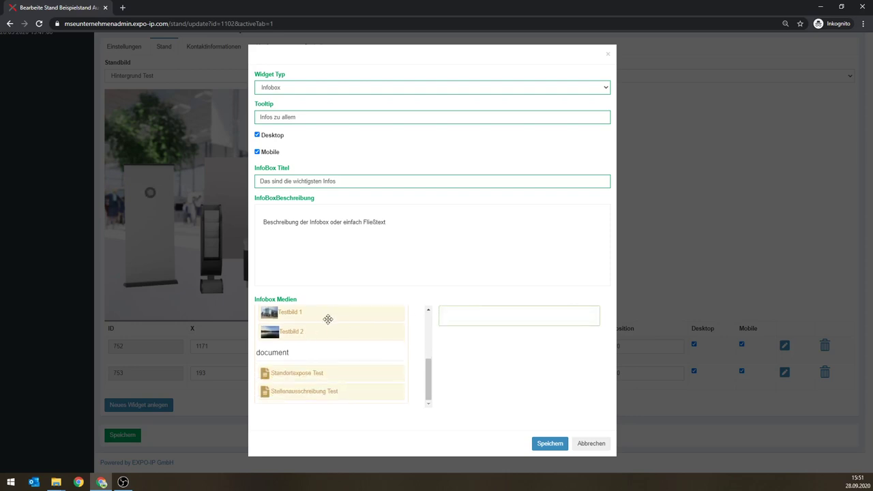
{"action": "left_click_drag", "start_coordinate": [281, 313], "coordinate": [480, 320]}
{"action": "left_click_drag", "start_coordinate": [293, 374], "coordinate": [470, 317]}
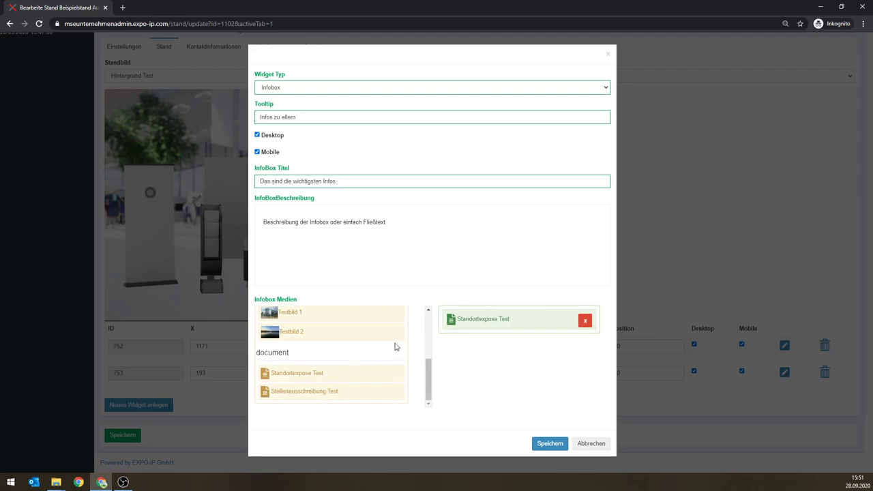
{"action": "scroll", "coordinate": [384, 360], "scroll_direction": "up", "scroll_amount": 1}
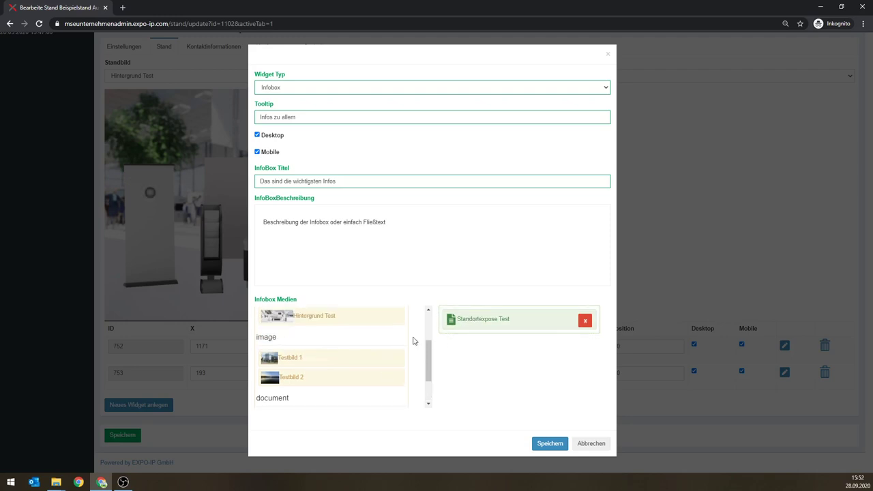
{"action": "scroll", "coordinate": [414, 348], "scroll_direction": "down", "scroll_amount": 2}
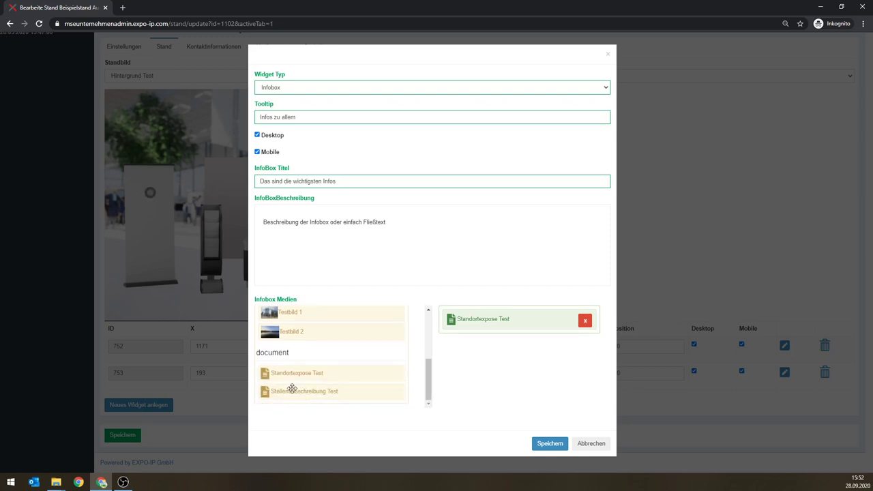
{"action": "left_click", "coordinate": [551, 444]}
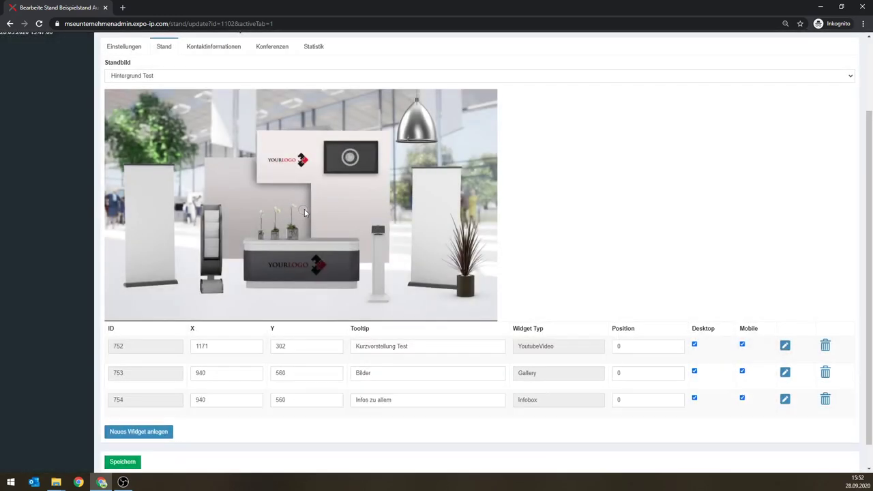
Step: Move the infobox marker onto the right roll-up banner, save, and preview the stand
{"action": "mouse_move", "coordinate": [307, 213]}
{"action": "left_mouse_down"}
{"action": "mouse_move", "coordinate": [350, 157]}
{"action": "mouse_move", "coordinate": [436, 195]}
{"action": "left_mouse_up"}
{"action": "left_click", "coordinate": [122, 461]}
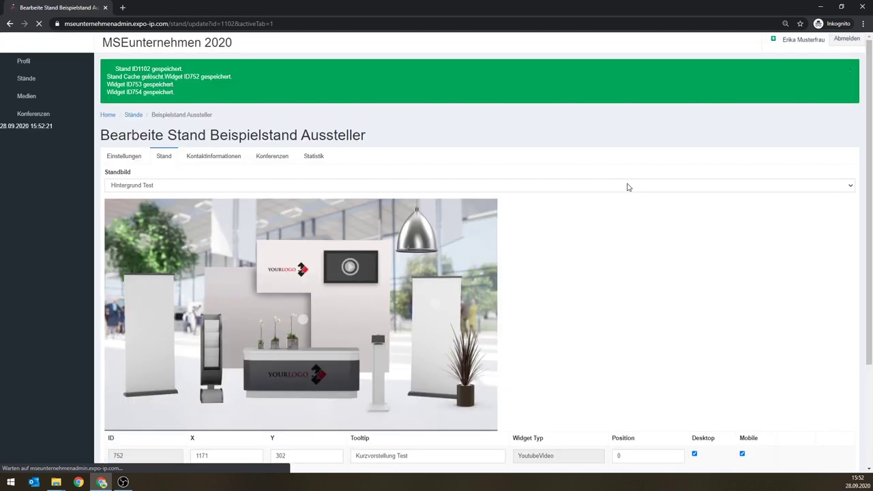
{"action": "left_click", "coordinate": [377, 135]}
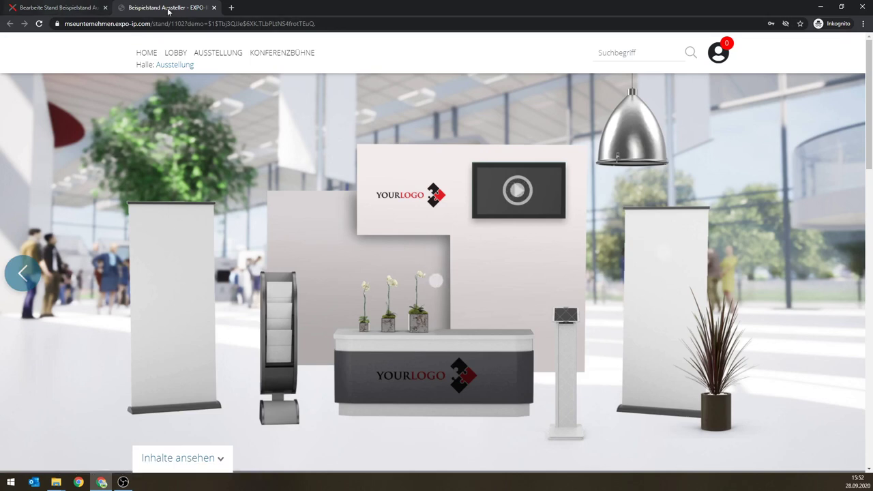
{"action": "left_click", "coordinate": [213, 8]}
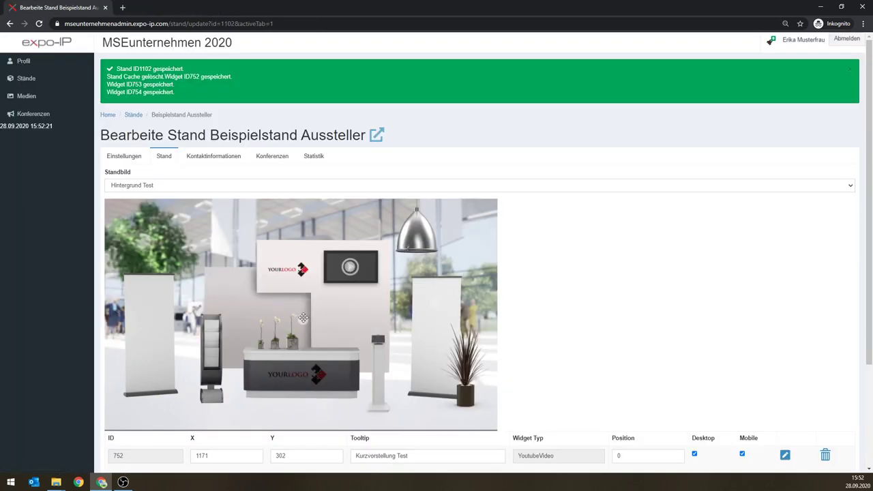
Step: Move the gallery marker onto the left roll-up banner and save the stand
{"action": "left_click_drag", "start_coordinate": [303, 319], "coordinate": [154, 305]}
{"action": "scroll", "coordinate": [201, 350], "scroll_direction": "down", "scroll_amount": 2}
{"action": "scroll", "coordinate": [201, 350], "scroll_direction": "down", "scroll_amount": 1}
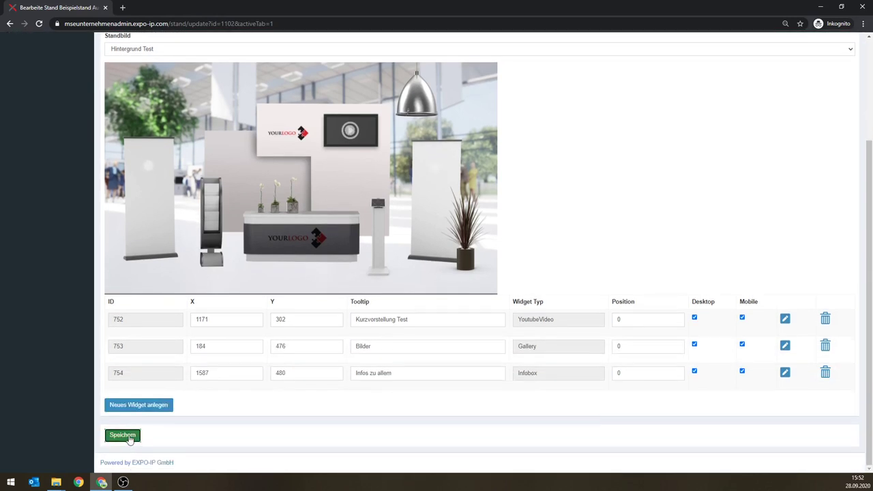
{"action": "left_click", "coordinate": [123, 434]}
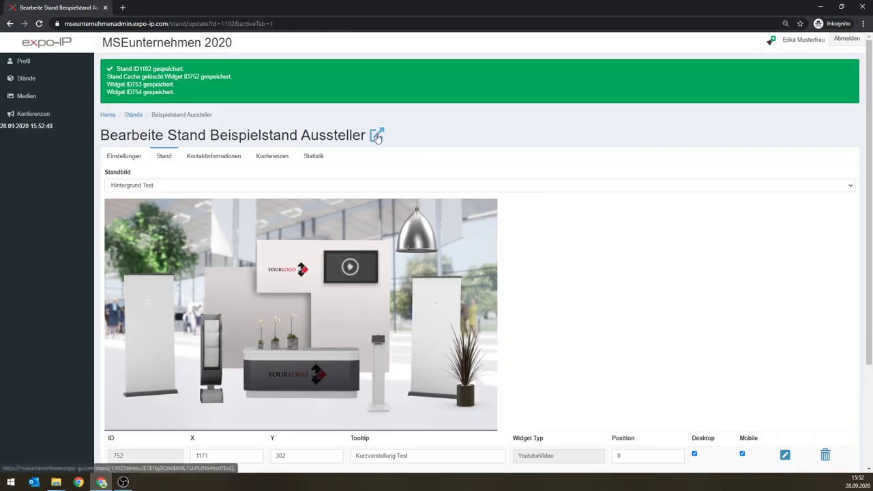
Step: On the live stand page, open the Bilder gallery and page through its images
{"action": "left_click", "coordinate": [376, 135]}
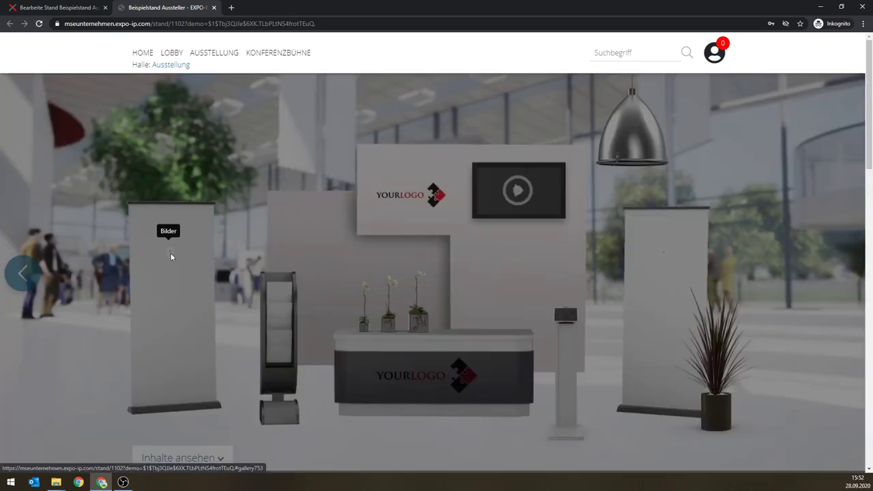
{"action": "left_click", "coordinate": [171, 252]}
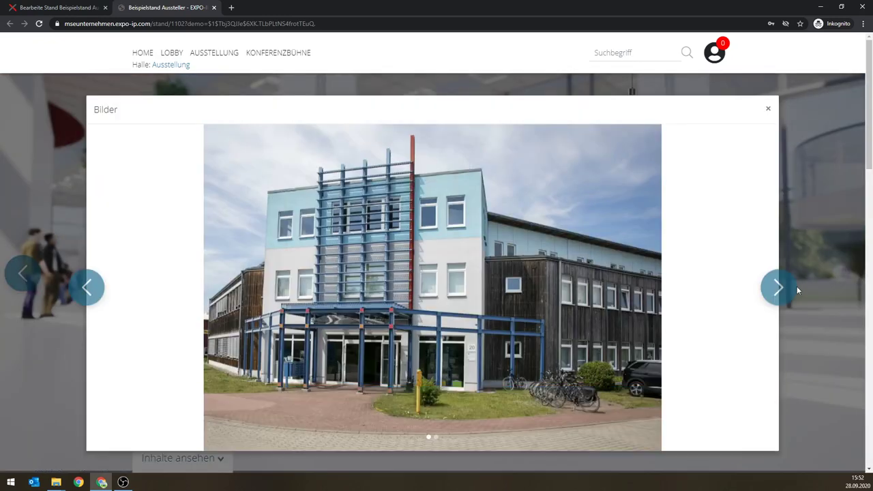
{"action": "left_click", "coordinate": [779, 288]}
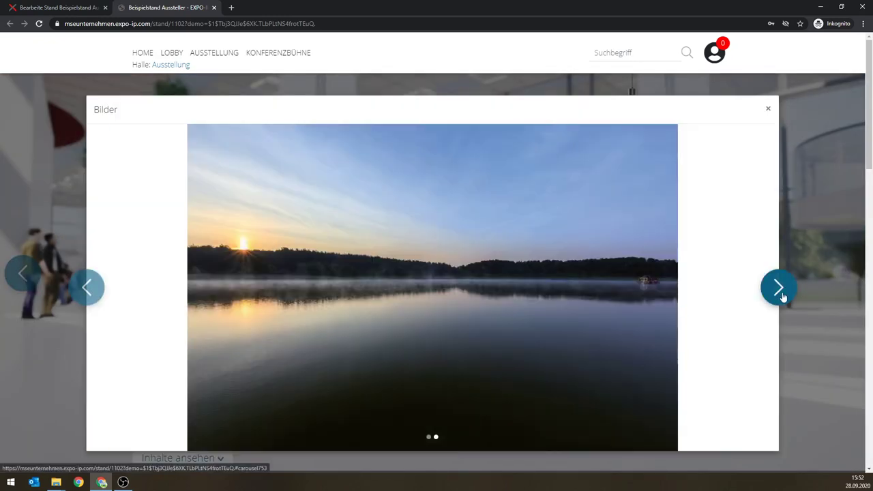
{"action": "left_click", "coordinate": [777, 294]}
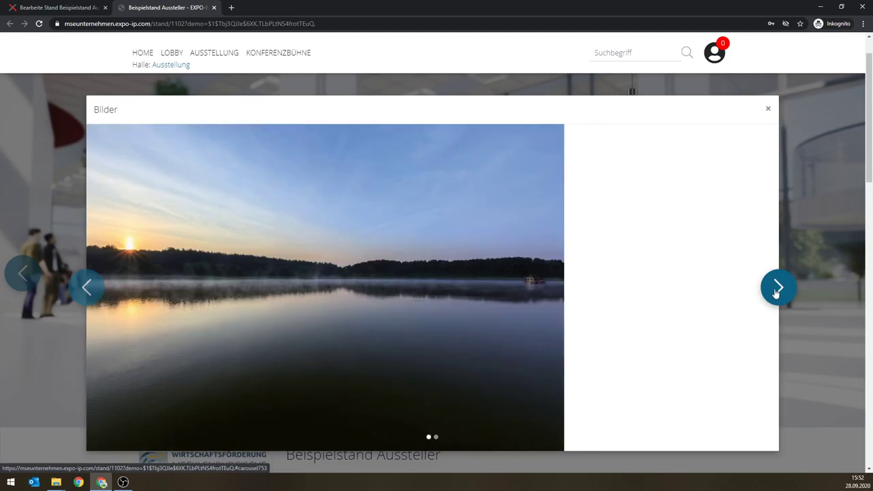
{"action": "left_click", "coordinate": [776, 292]}
{"action": "left_click", "coordinate": [769, 116]}
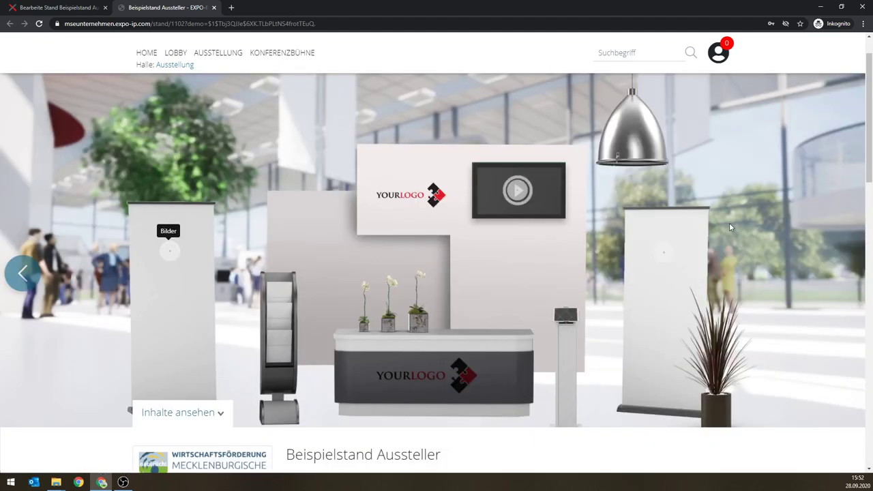
Step: Open the 'Infos zu allem' infobox, download Standortexpose Test, and return to the editor
{"action": "left_click", "coordinate": [664, 254]}
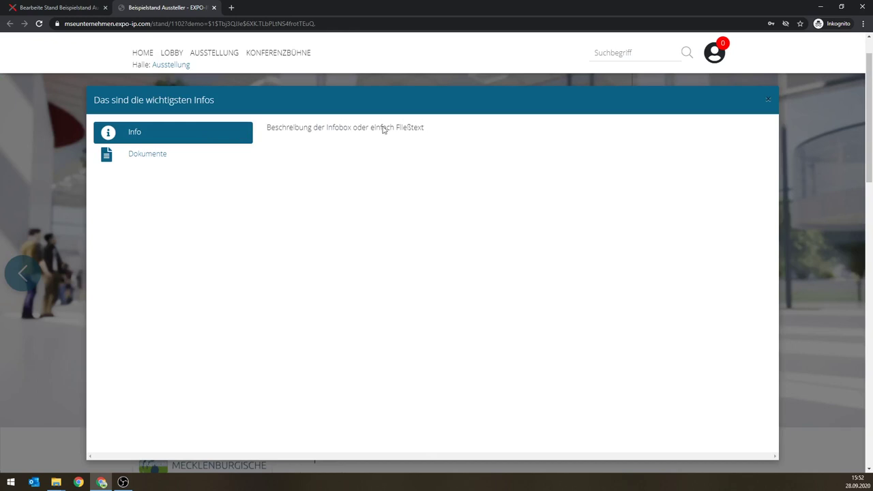
{"action": "left_click", "coordinate": [151, 158]}
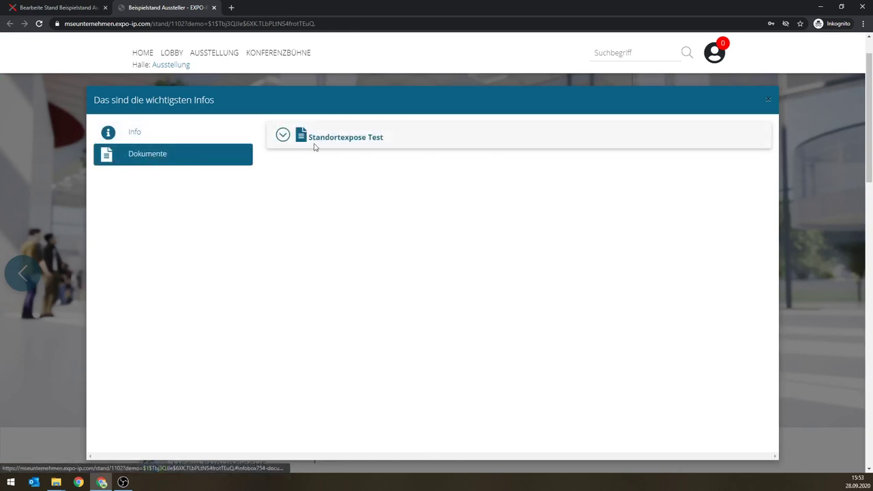
{"action": "left_click", "coordinate": [282, 136]}
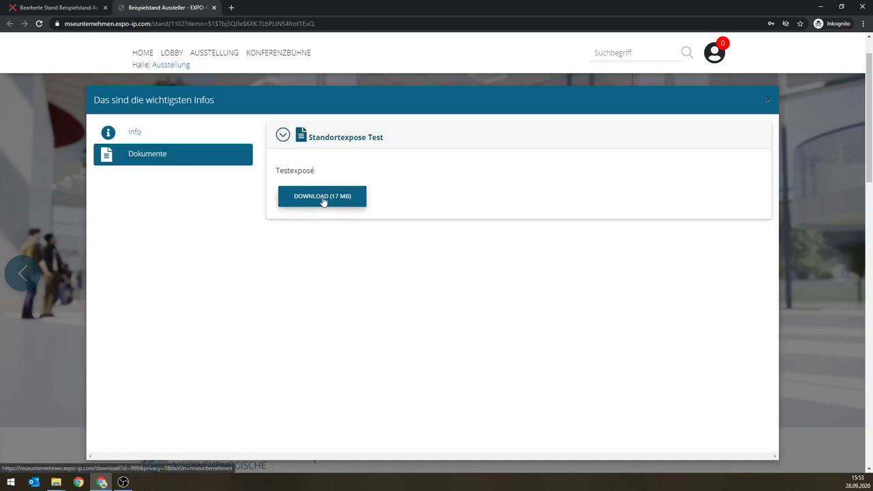
{"action": "left_click", "coordinate": [324, 200]}
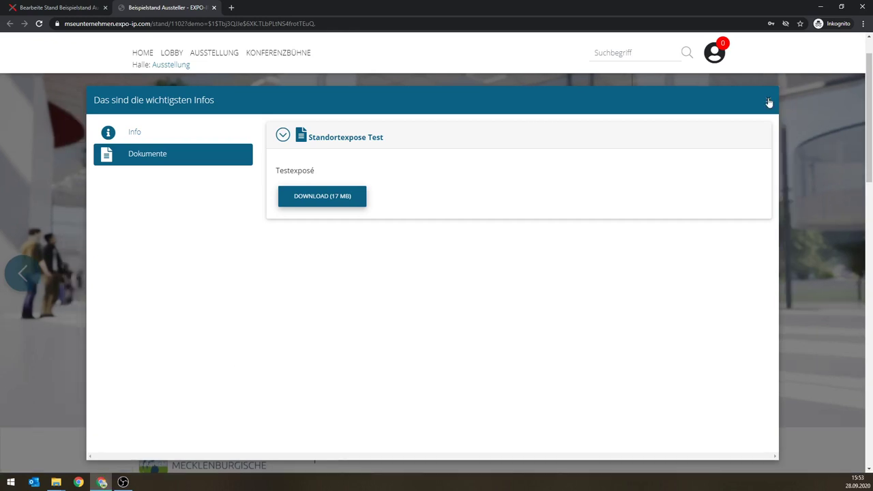
{"action": "key", "text": "ctrl+Page_Up"}
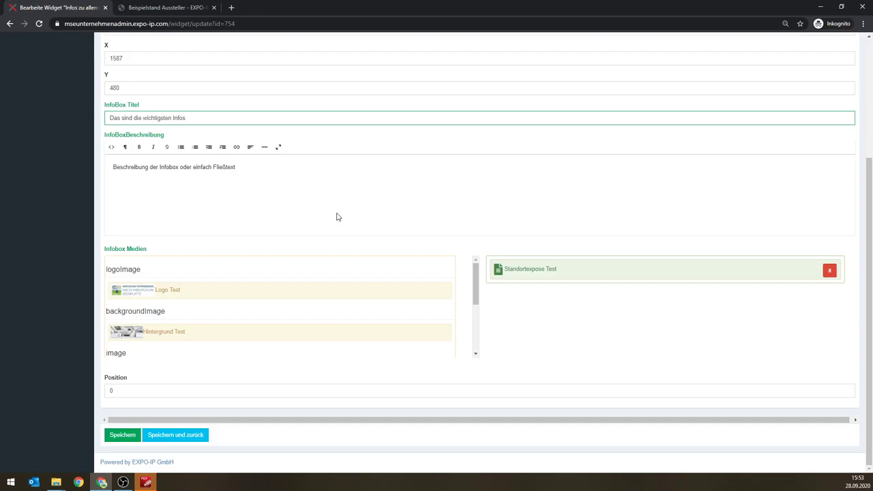
Step: Add Testbild 1 and Testbild 2 to the infobox media and save it
{"action": "scroll", "coordinate": [191, 318], "scroll_direction": "down", "scroll_amount": 2}
{"action": "left_click_drag", "start_coordinate": [153, 283], "coordinate": [571, 268]}
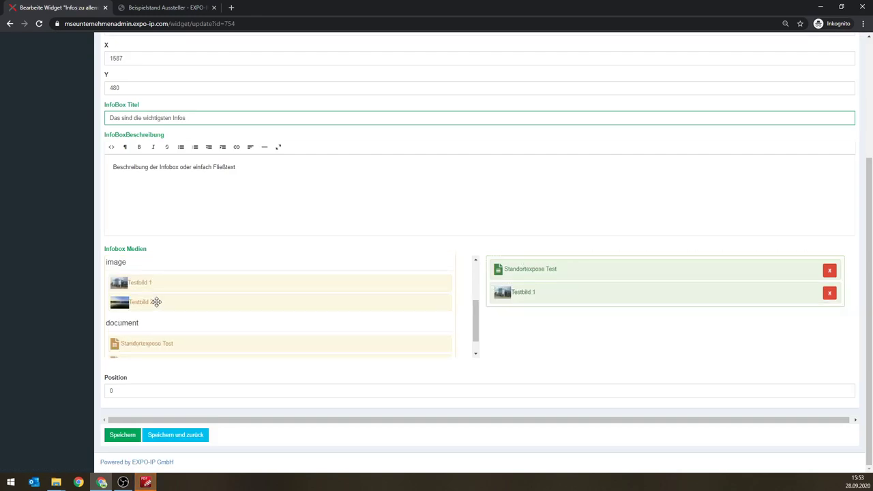
{"action": "left_click_drag", "start_coordinate": [156, 301], "coordinate": [630, 292]}
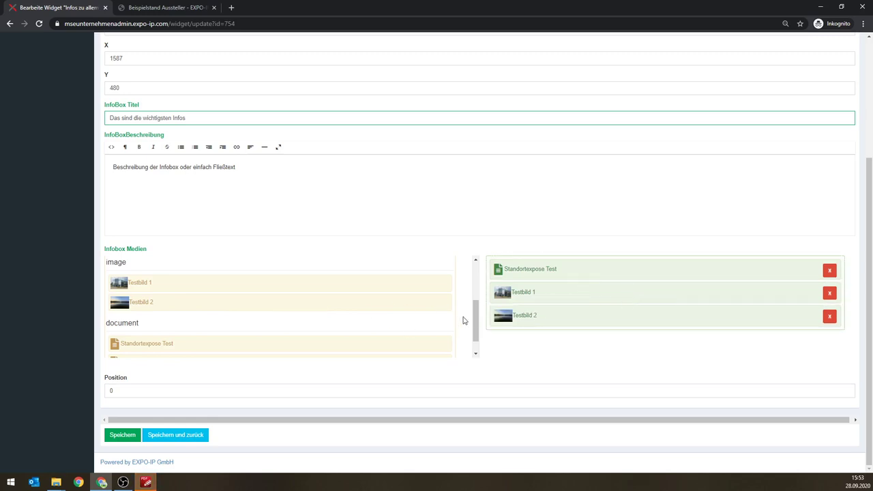
{"action": "left_click", "coordinate": [123, 437]}
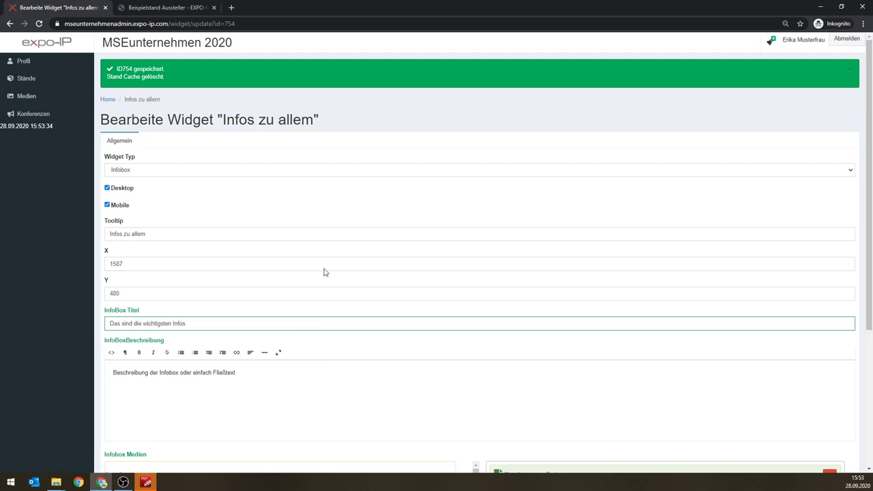
Step: Save the infobox again, return to the stand editor, and save the stand
{"action": "scroll", "coordinate": [317, 225], "scroll_direction": "down", "scroll_amount": 5}
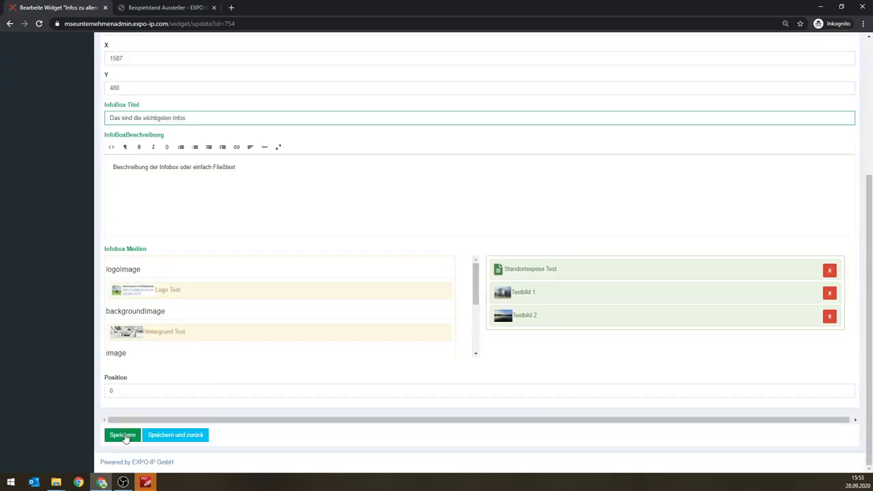
{"action": "scroll", "coordinate": [280, 254], "scroll_direction": "up", "scroll_amount": 3}
{"action": "scroll", "coordinate": [300, 267], "scroll_direction": "down", "scroll_amount": 3}
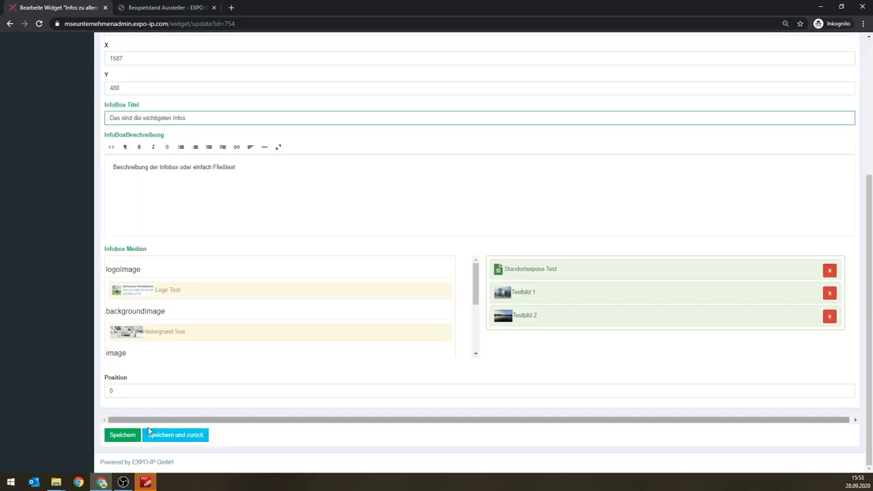
{"action": "left_click", "coordinate": [133, 437]}
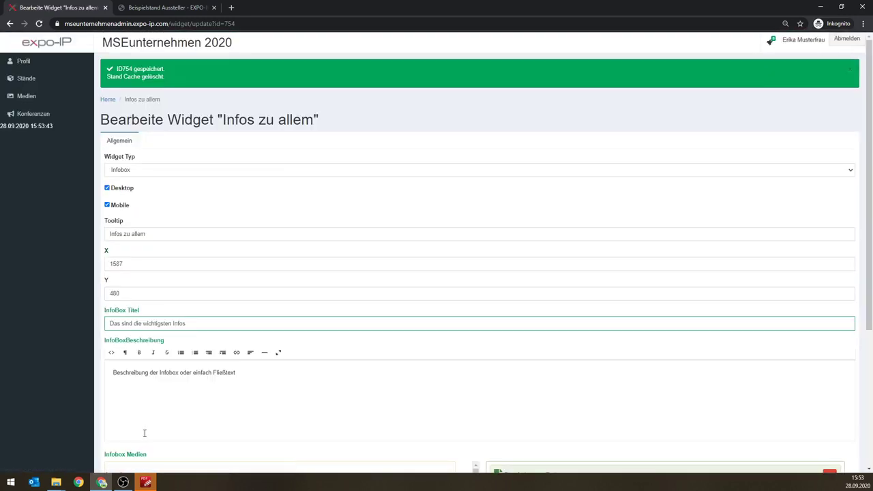
{"action": "scroll", "coordinate": [171, 432], "scroll_direction": "down", "scroll_amount": 3}
{"action": "left_click", "coordinate": [196, 434]}
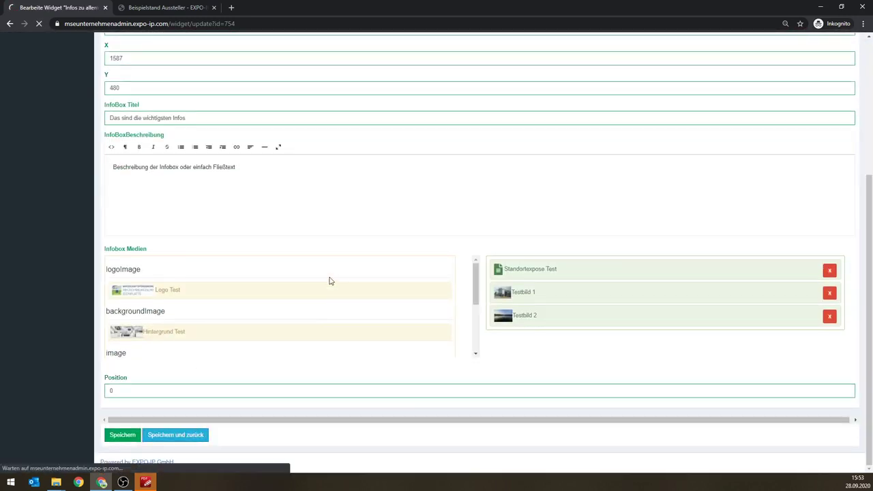
{"action": "scroll", "coordinate": [162, 395], "scroll_direction": "down", "scroll_amount": 3}
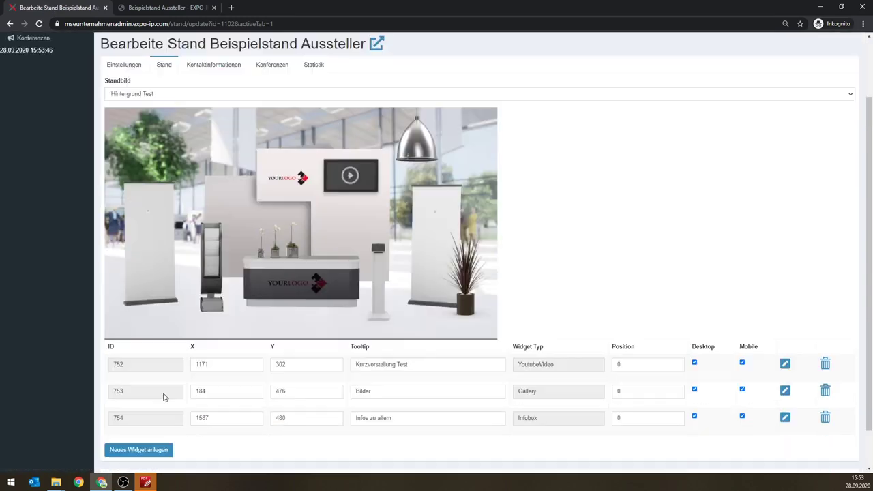
{"action": "left_click", "coordinate": [133, 438]}
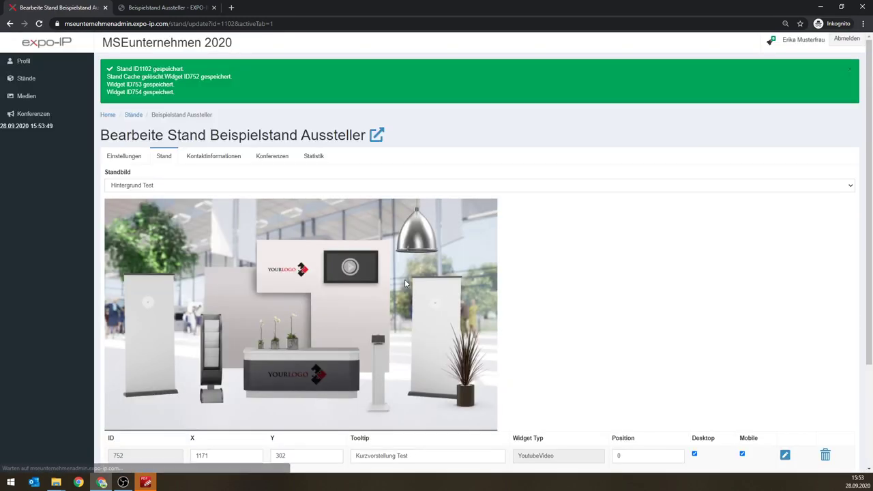
Step: On the public stand page, view the infobox Gallery's Testbild 1 and Testbild 2, then close it
{"action": "left_click", "coordinate": [377, 134]}
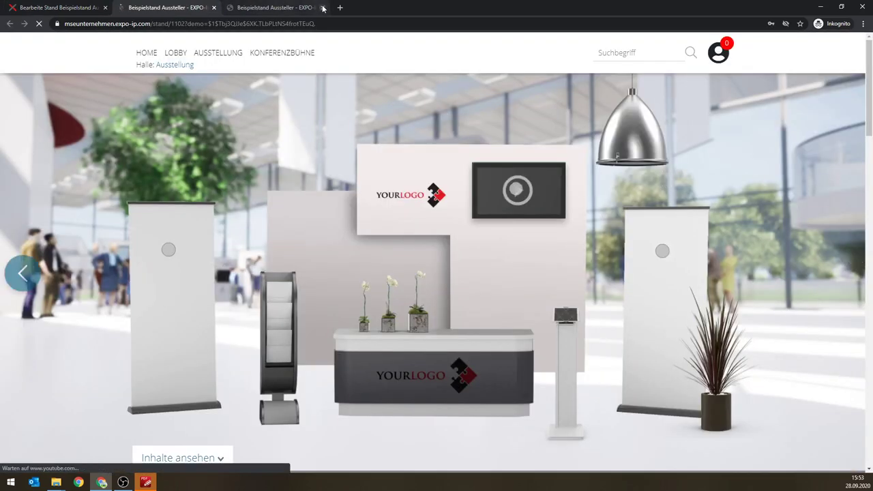
{"action": "middle_click", "coordinate": [279, 7]}
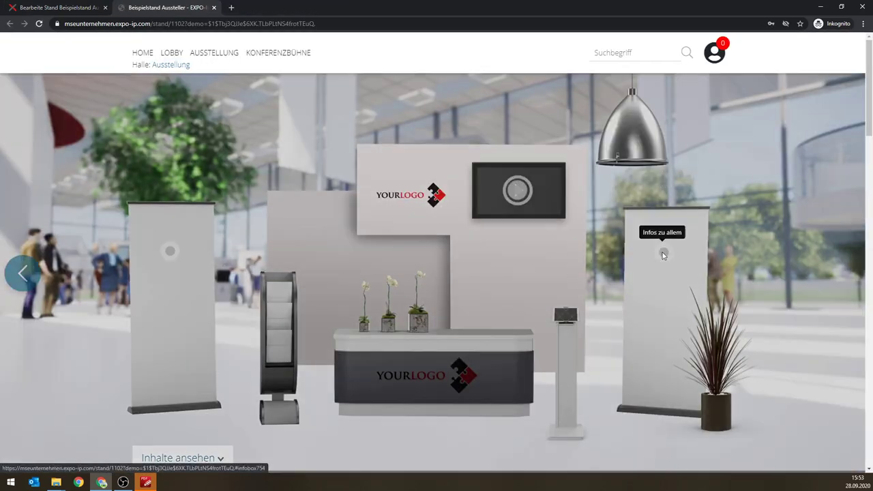
{"action": "left_click", "coordinate": [662, 254]}
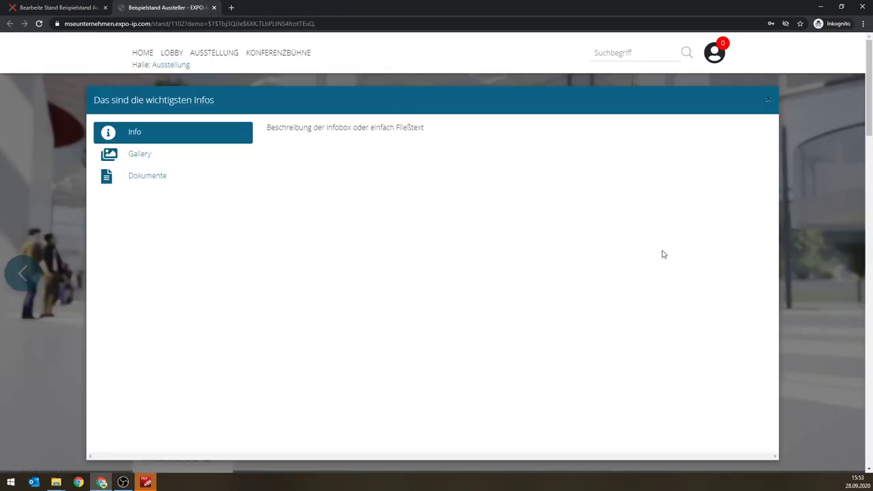
{"action": "left_click", "coordinate": [138, 154]}
{"action": "left_click", "coordinate": [742, 293]}
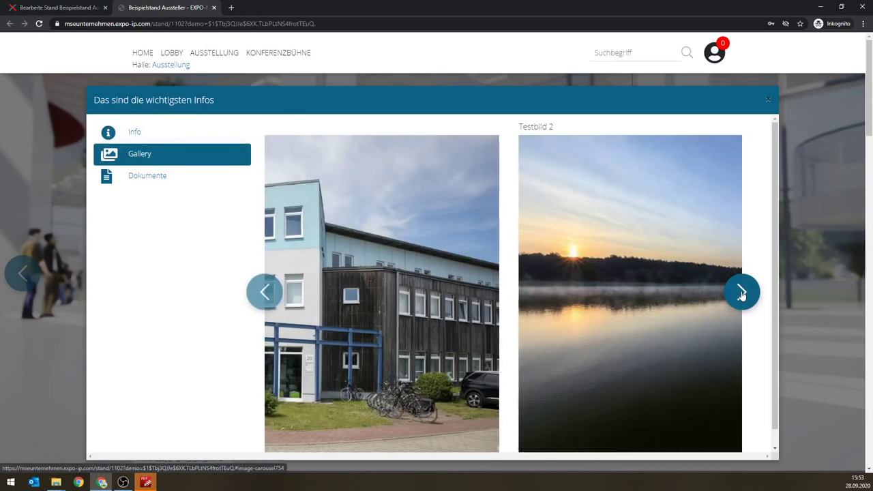
{"action": "left_click", "coordinate": [743, 294]}
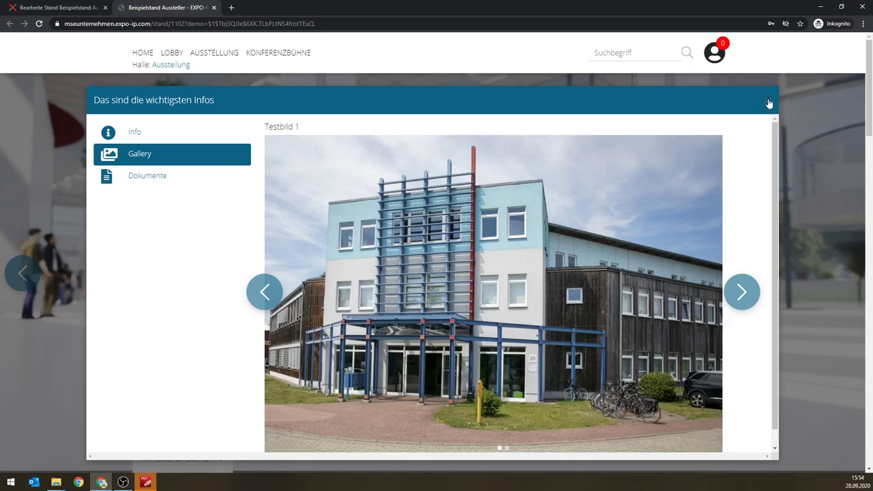
{"action": "left_click", "coordinate": [769, 100]}
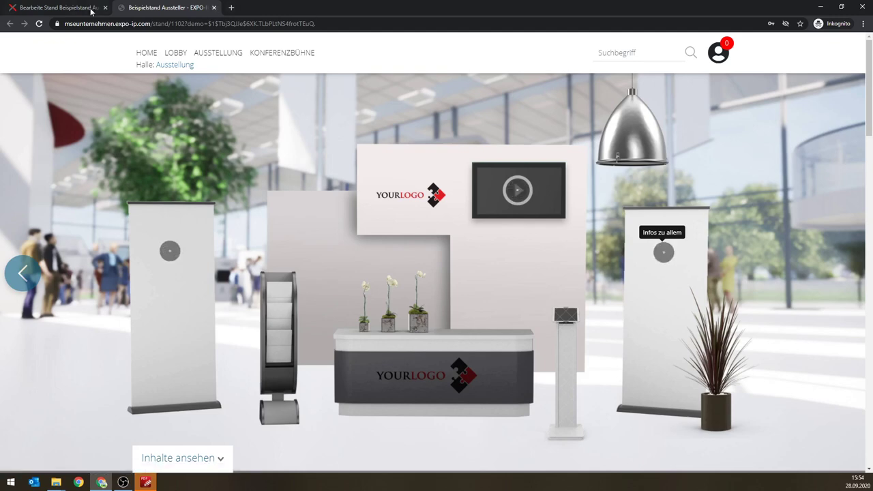
Step: Back on the stand editing page, start a new widget of type Canditature
{"action": "left_click", "coordinate": [60, 6]}
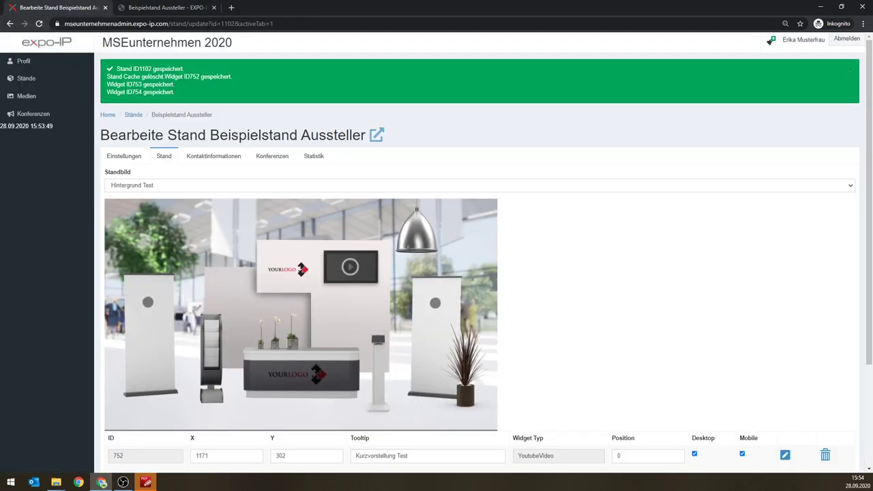
{"action": "scroll", "coordinate": [464, 337], "scroll_direction": "down", "scroll_amount": 1}
{"action": "scroll", "coordinate": [464, 337], "scroll_direction": "down", "scroll_amount": 1}
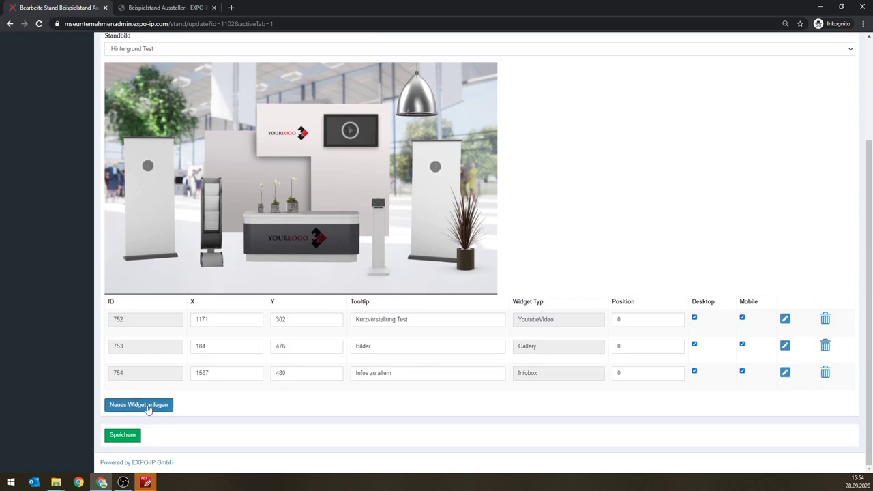
{"action": "left_click", "coordinate": [148, 406]}
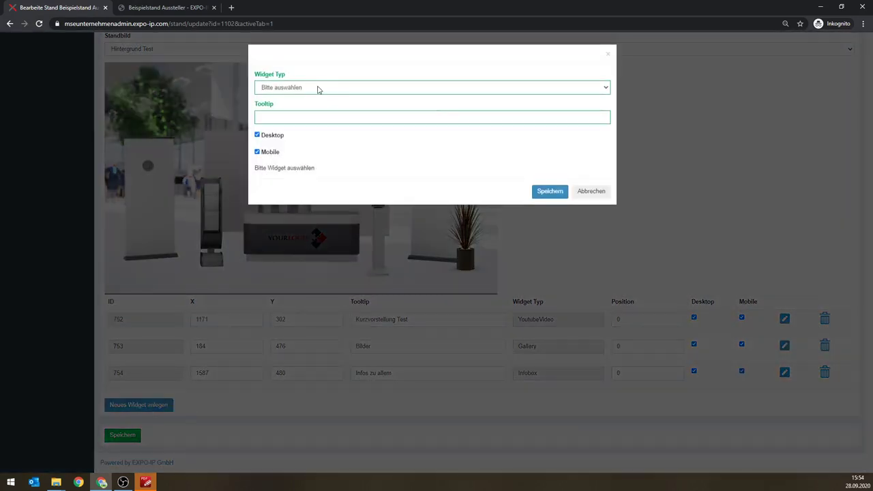
{"action": "left_click", "coordinate": [318, 88]}
{"action": "left_click", "coordinate": [294, 106]}
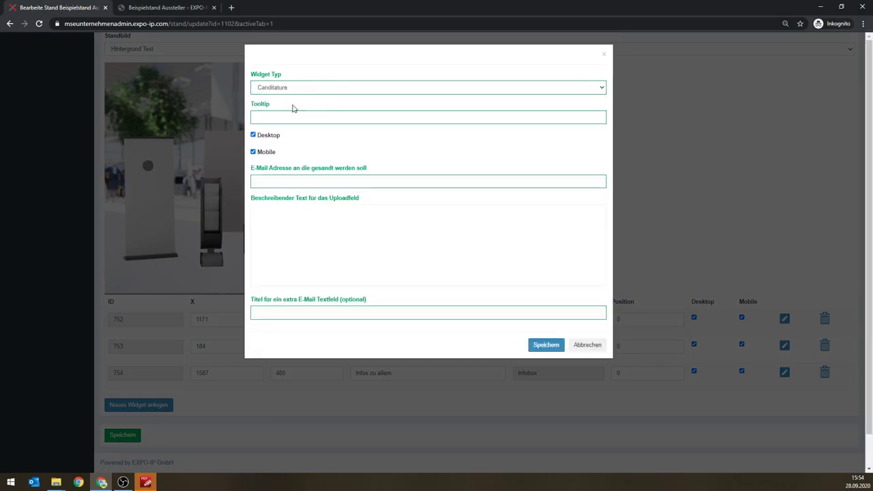
Step: Enter tooltip 'Bei uns arbeiten', the recipient e-mail address and the upload description
{"action": "left_click", "coordinate": [297, 113]}
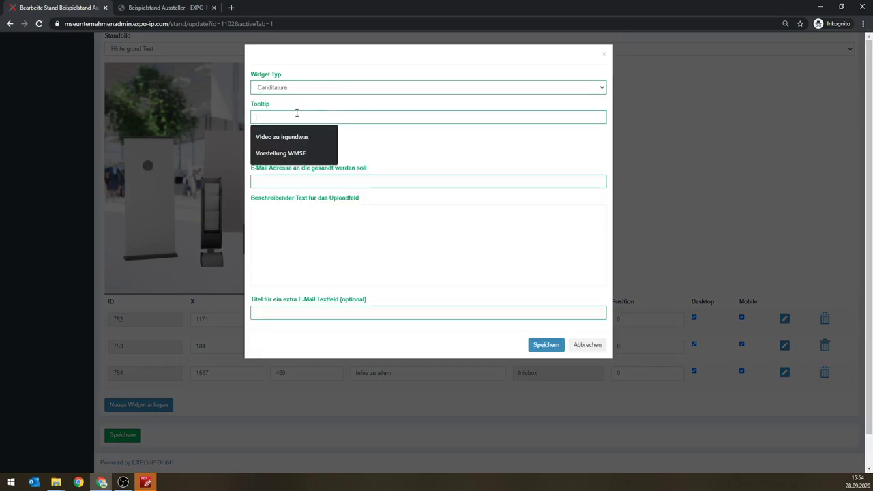
{"action": "type", "text": "Bei uns arbeiten"}
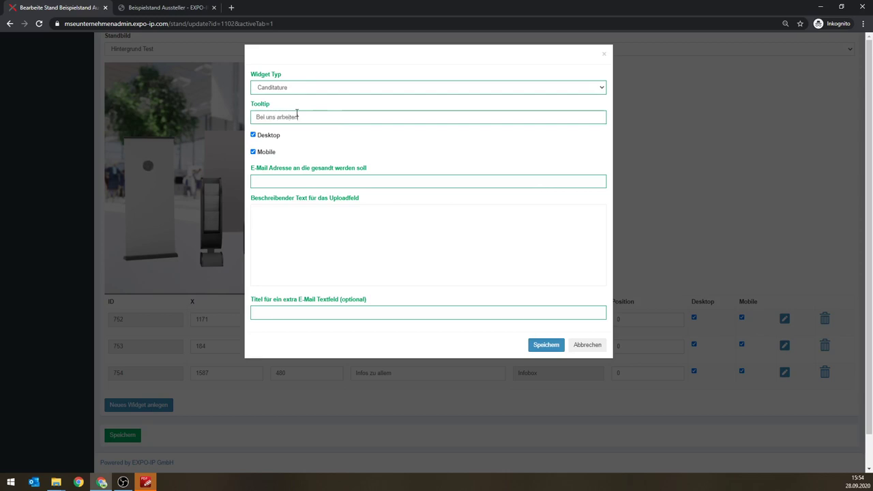
{"action": "left_click", "coordinate": [312, 178]}
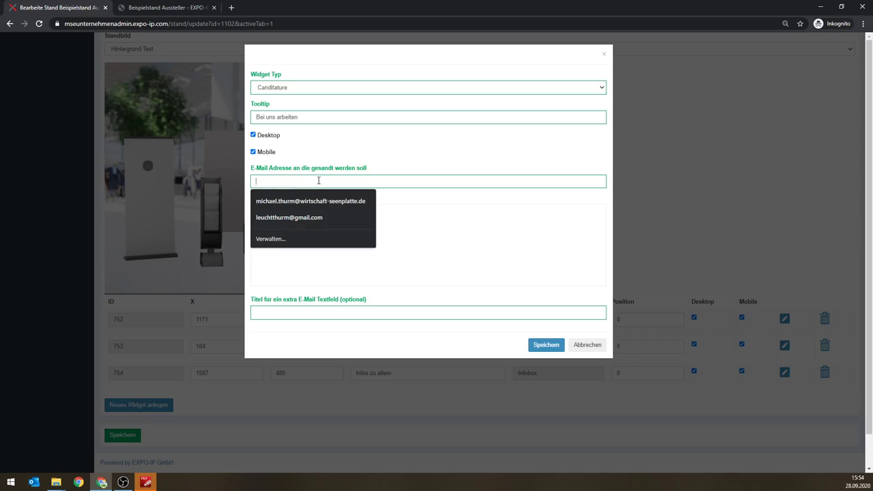
{"action": "type", "text": "bewerbung@beispielfirma.de"}
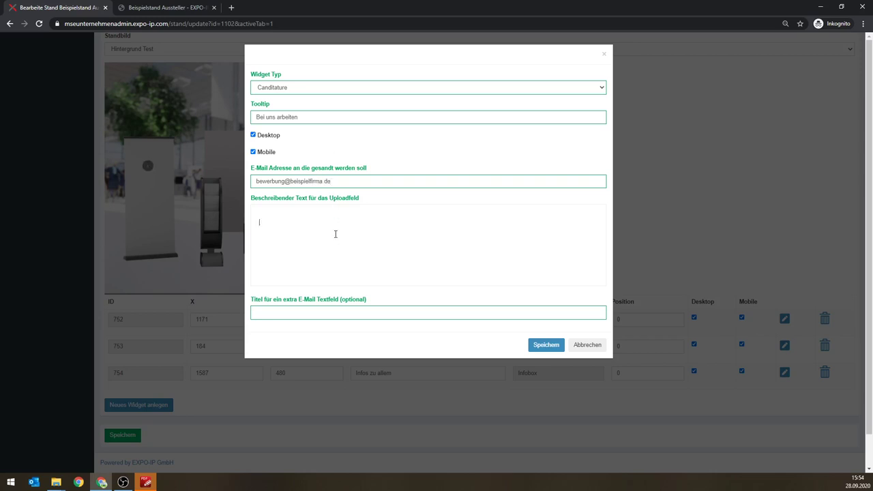
{"action": "scroll", "coordinate": [335, 234], "scroll_direction": "down", "scroll_amount": 1}
{"action": "scroll", "coordinate": [308, 202], "scroll_direction": "up", "scroll_amount": 1}
{"action": "type", "text": "Job"}
{"action": "type", "text": "kwehiza"}
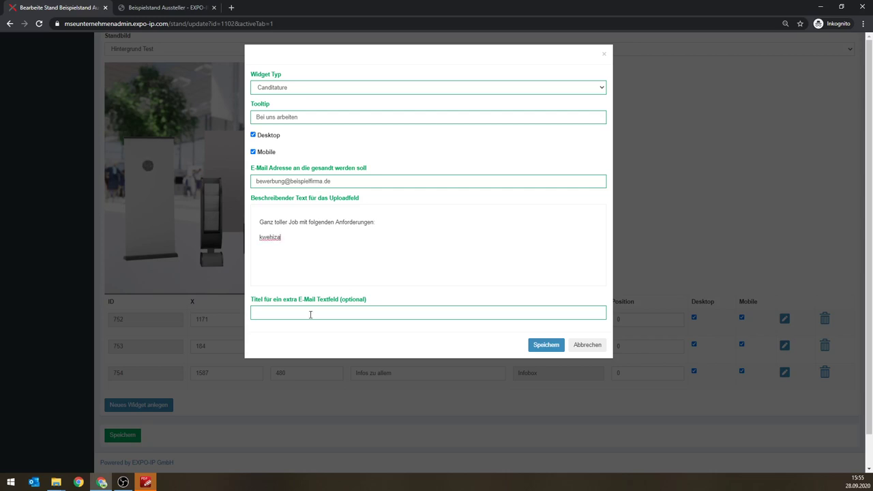
Step: Title the extra field 'Berufserfahrung' and save the Canditature widget
{"action": "left_click", "coordinate": [312, 315]}
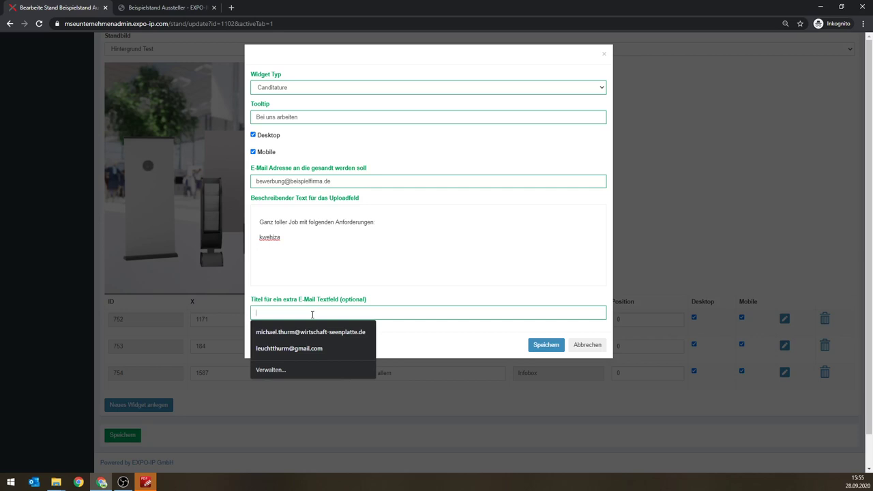
{"action": "type", "text": "Beiufs"}
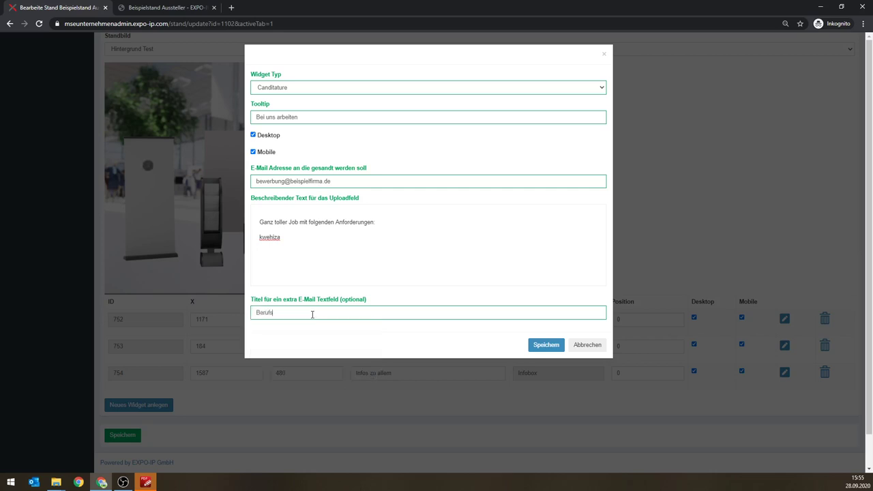
{"action": "type", "text": "erfahrung"}
{"action": "left_click", "coordinate": [546, 345]}
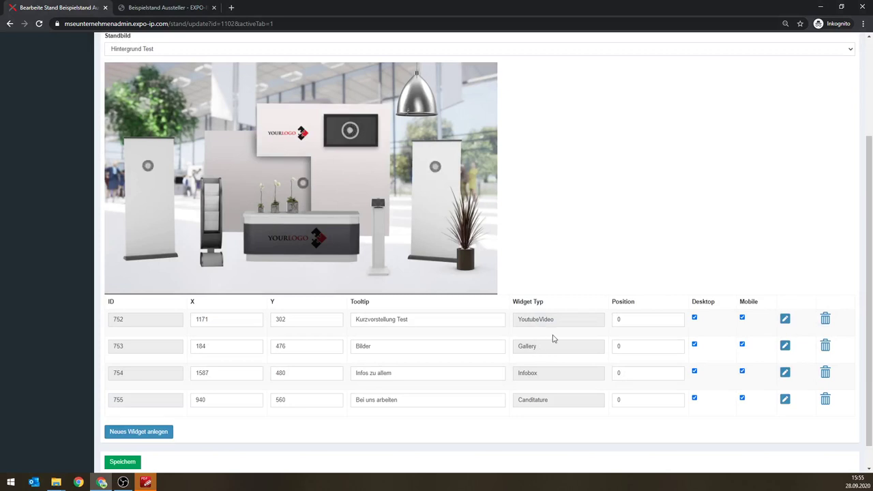
Step: Save the stand with its four widgets and open its public page in a new tab
{"action": "left_click", "coordinate": [121, 467]}
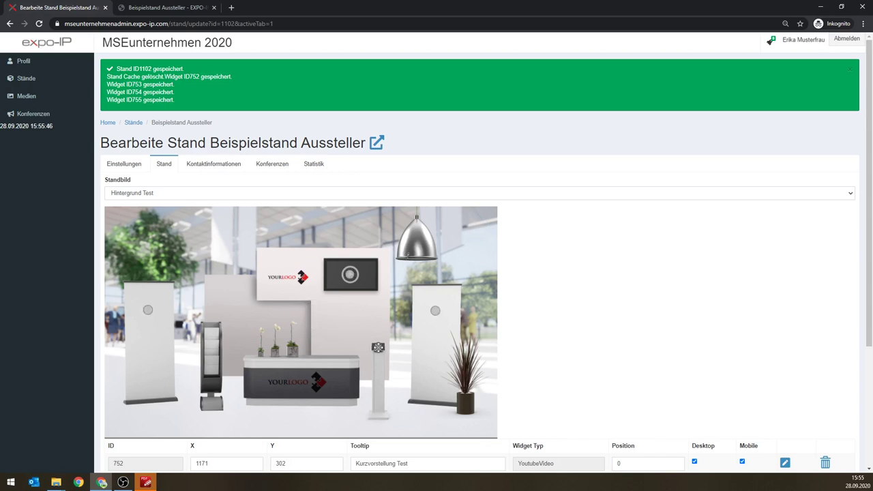
{"action": "scroll", "coordinate": [272, 373], "scroll_direction": "down", "scroll_amount": 3}
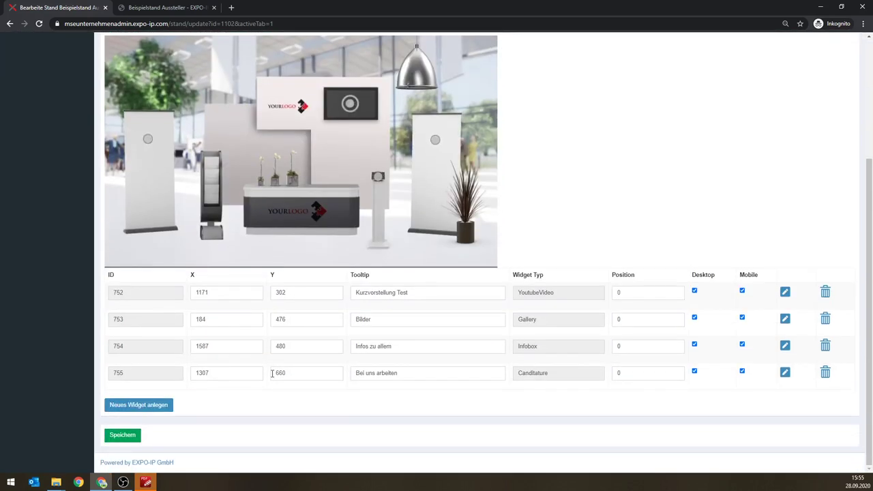
{"action": "left_click", "coordinate": [125, 437]}
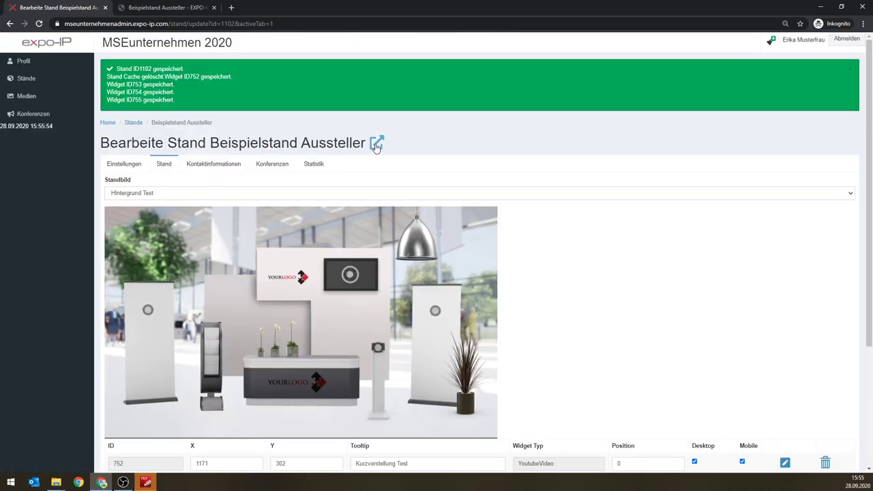
{"action": "left_click", "coordinate": [375, 145]}
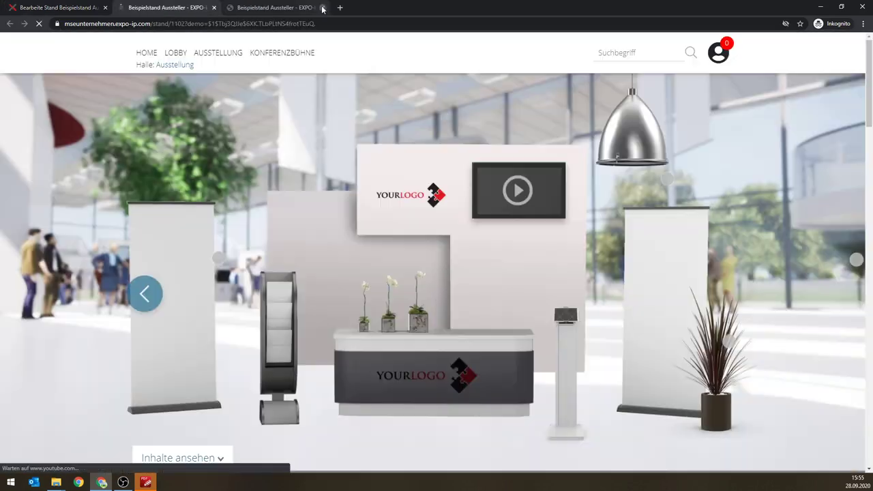
Step: Close the duplicate tab, open the 'Bei uns arbeiten' form and enter Berufserfahrung 'Ganz viel'
{"action": "left_click", "coordinate": [323, 8]}
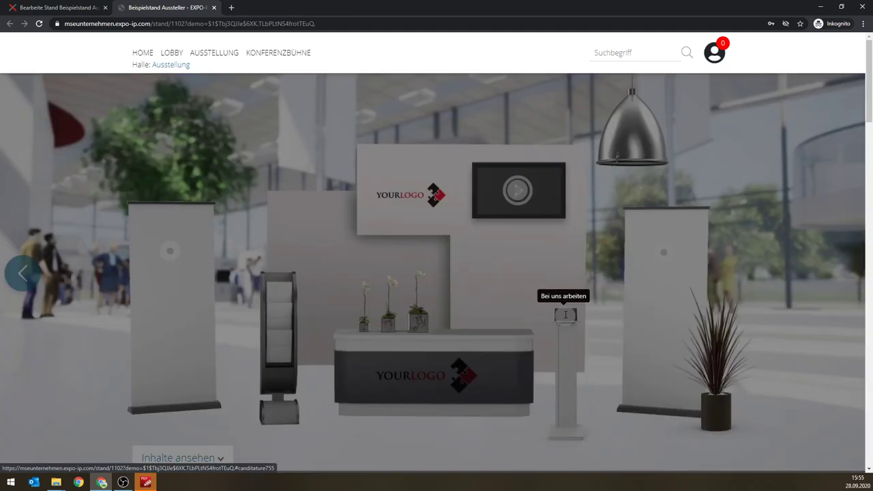
{"action": "left_click", "coordinate": [566, 314]}
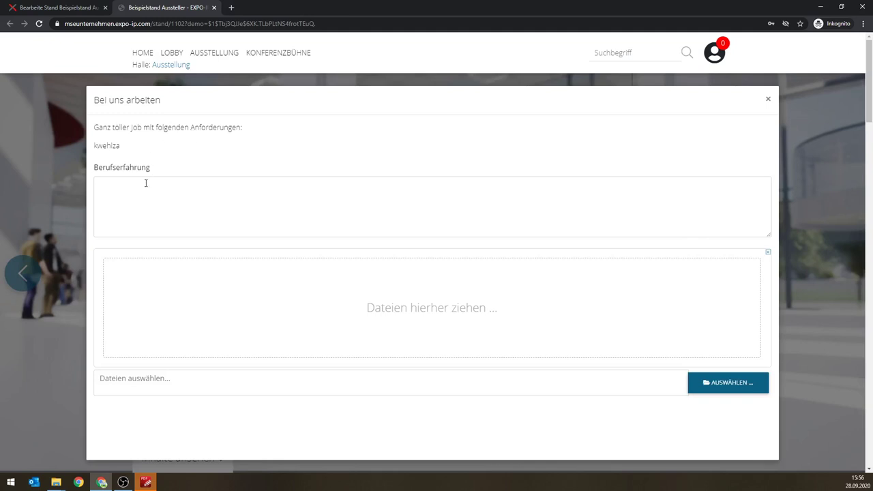
{"action": "left_click", "coordinate": [143, 193]}
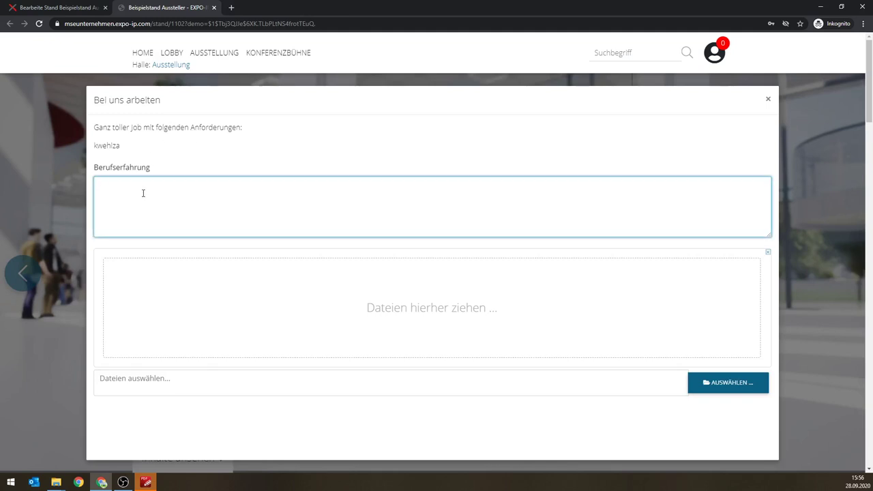
{"action": "type", "text": "Ganz viel"}
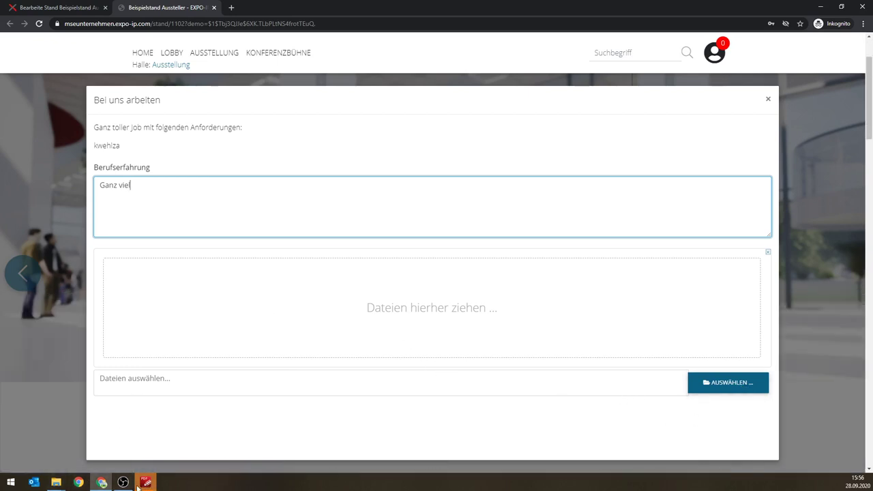
Step: Upload 'Stellenausschreibung Marketing 2020' into the form's upload area, then close the form
{"action": "mouse_move", "coordinate": [56, 483]}
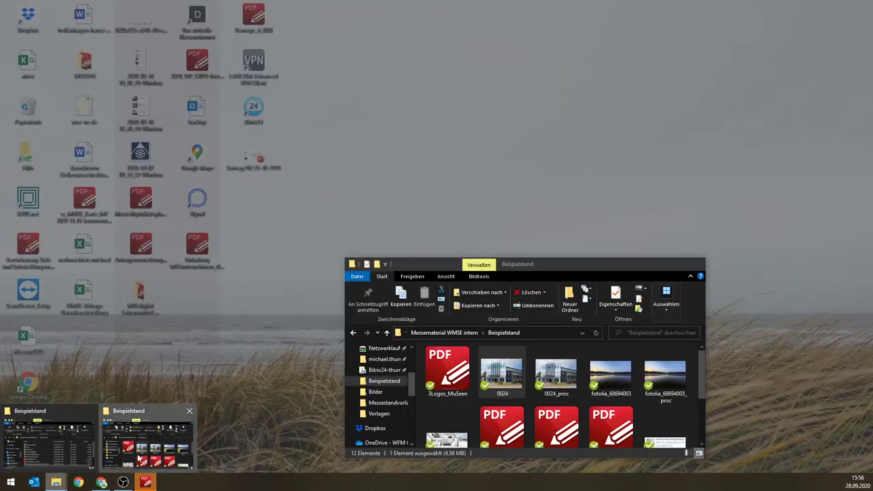
{"action": "left_click", "coordinate": [139, 459]}
{"action": "scroll", "coordinate": [566, 386], "scroll_direction": "down", "scroll_amount": 3}
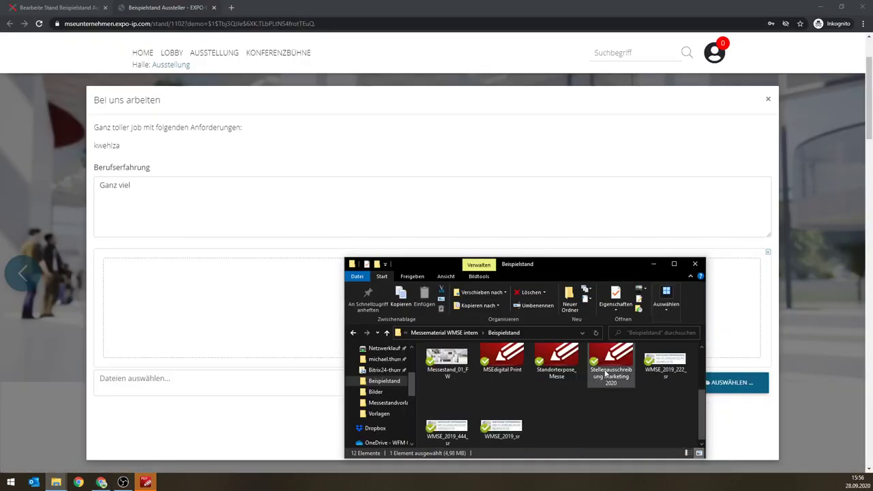
{"action": "left_click_drag", "start_coordinate": [606, 373], "coordinate": [244, 302]}
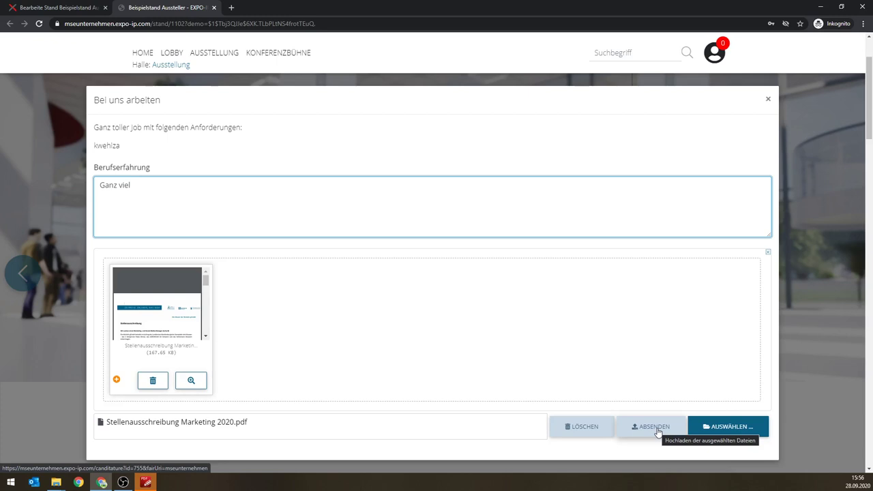
{"action": "left_click", "coordinate": [769, 100]}
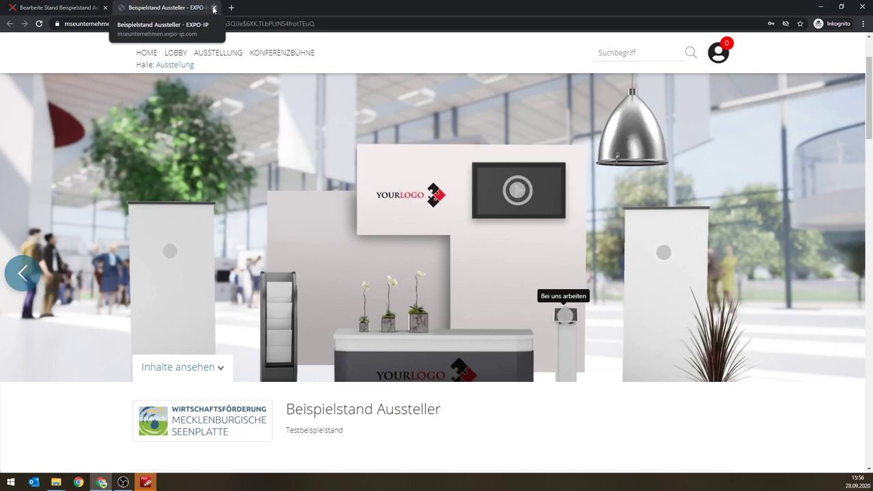
Step: Close the preview tab and open the stand's Kontaktinformationen tab
{"action": "left_click", "coordinate": [213, 8]}
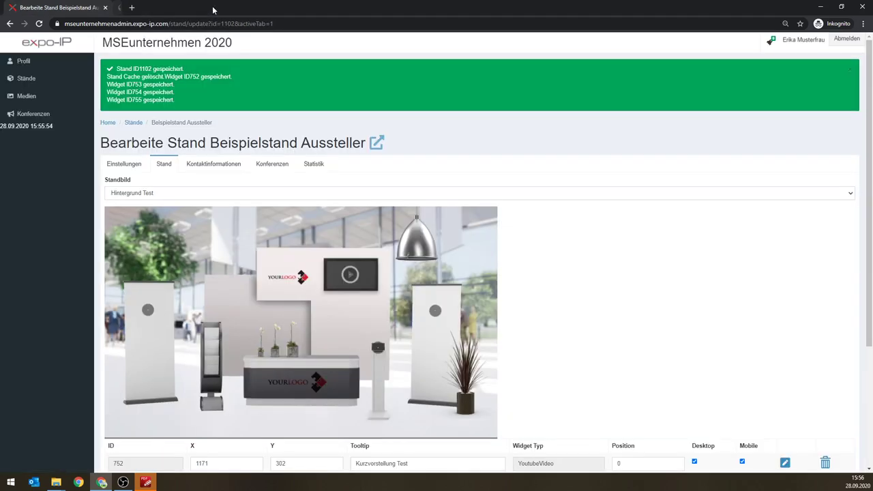
{"action": "scroll", "coordinate": [616, 205], "scroll_direction": "down", "scroll_amount": 3}
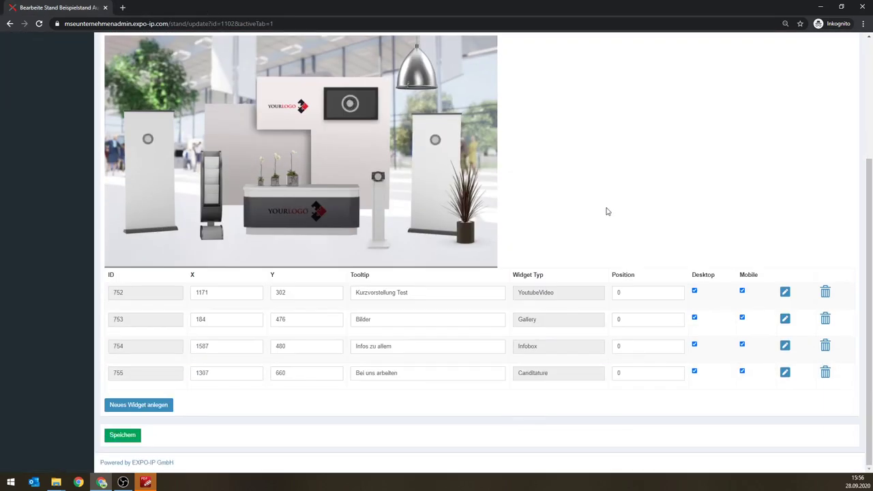
{"action": "scroll", "coordinate": [431, 236], "scroll_direction": "up", "scroll_amount": 3}
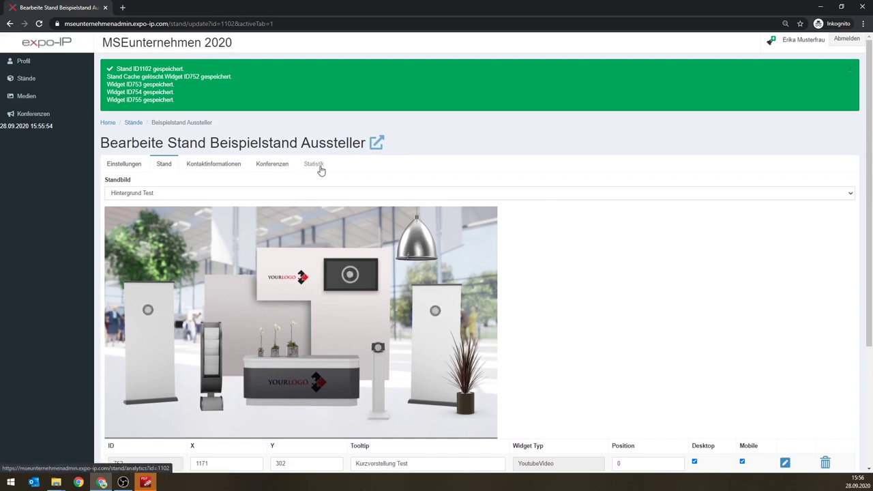
{"action": "left_click", "coordinate": [230, 166]}
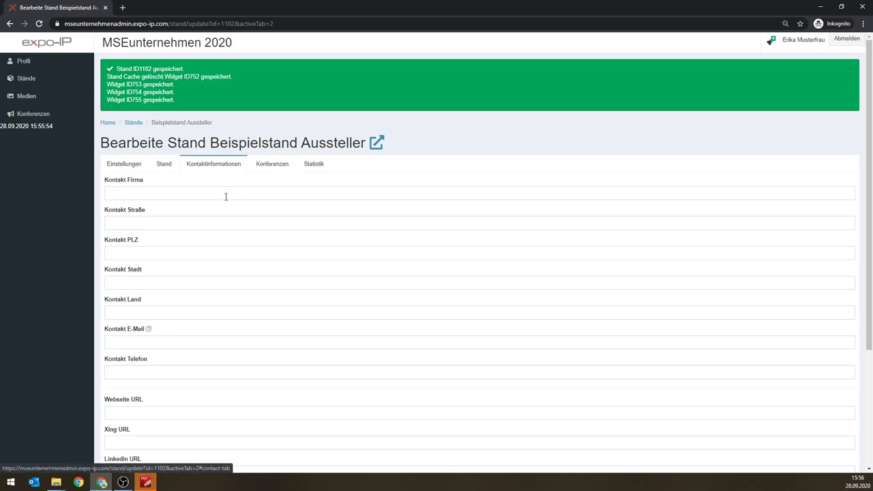
{"action": "scroll", "coordinate": [234, 199], "scroll_direction": "down", "scroll_amount": 3}
{"action": "scroll", "coordinate": [232, 208], "scroll_direction": "up", "scroll_amount": 3}
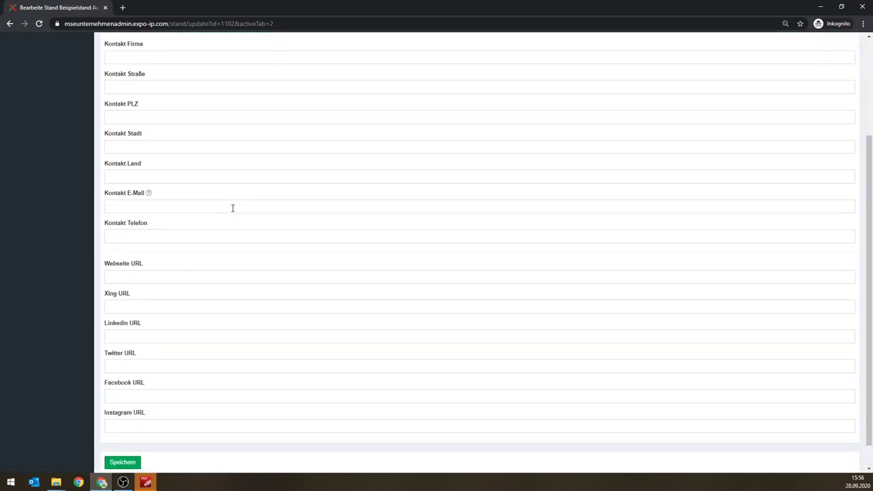
{"action": "scroll", "coordinate": [232, 208], "scroll_direction": "down", "scroll_amount": 5}
{"action": "scroll", "coordinate": [231, 206], "scroll_direction": "up", "scroll_amount": 5}
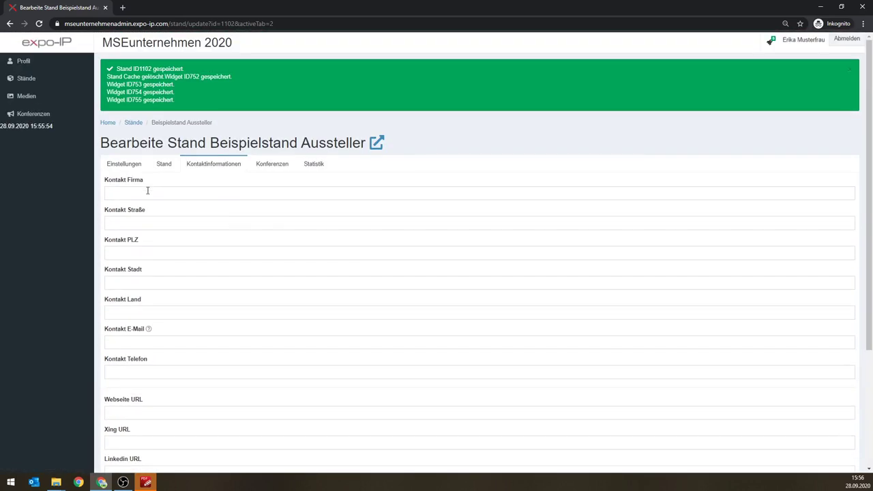
Step: Fill in company Musterfirma GmbH, Beispielstraße 7, 12345 Musterhausen, country Musterland
{"action": "left_click", "coordinate": [146, 194]}
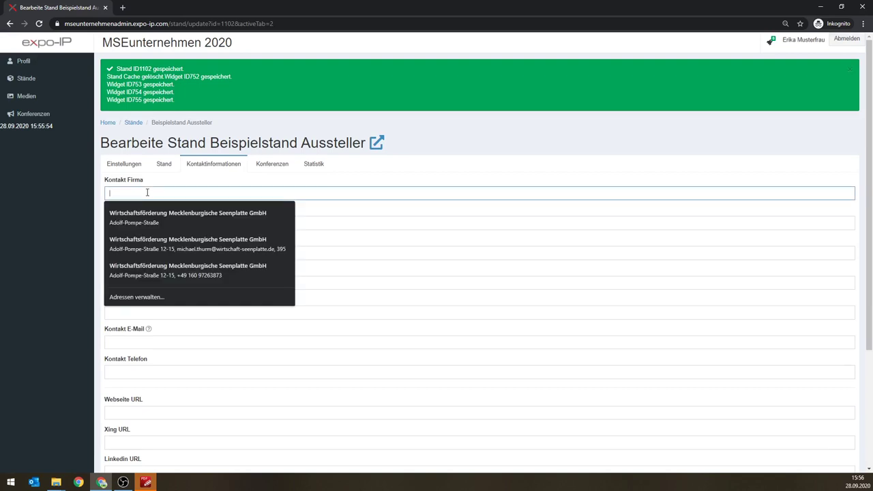
{"action": "type", "text": "Beu"}
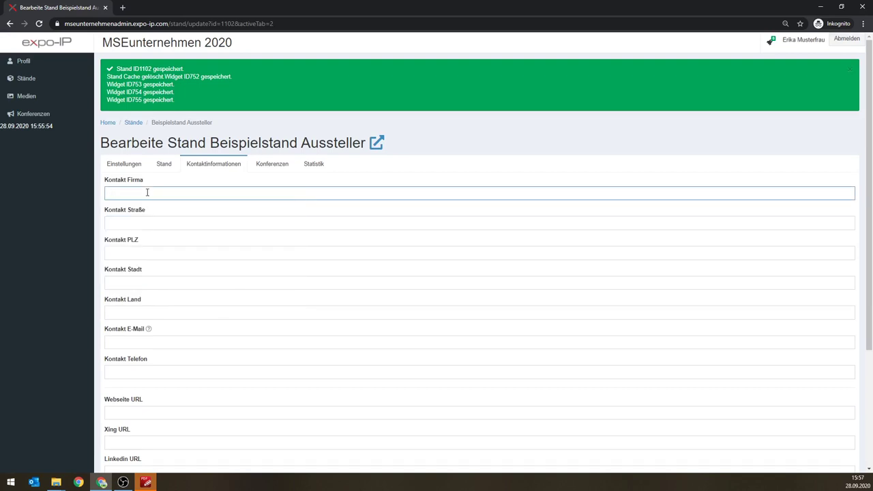
{"action": "type", "text": "sterfirma GmbH"}
{"action": "key", "text": "Tab"}
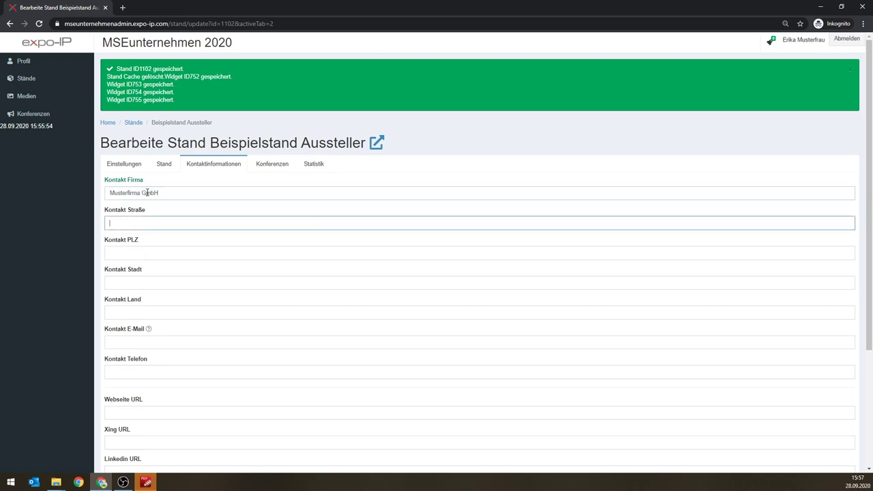
{"action": "type", "text": "Beis"}
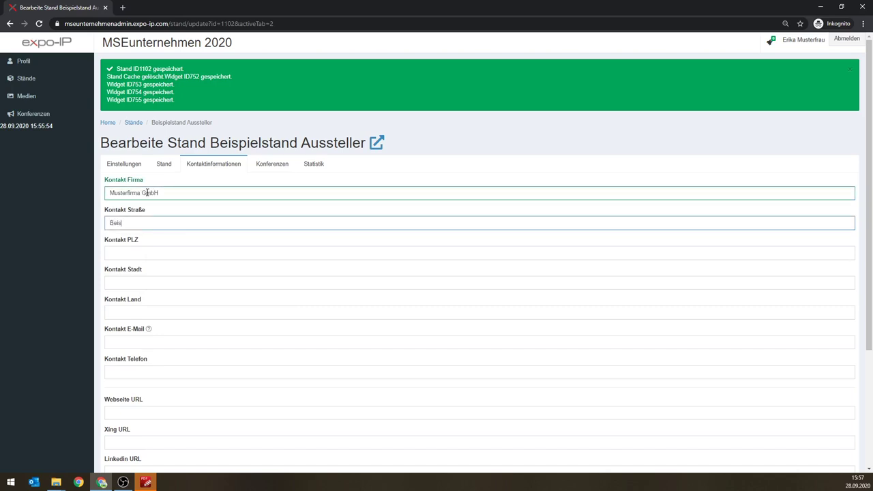
{"action": "type", "text": "pielstraße "}
{"action": "type", "text": "7"}
{"action": "key", "text": "Tab"}
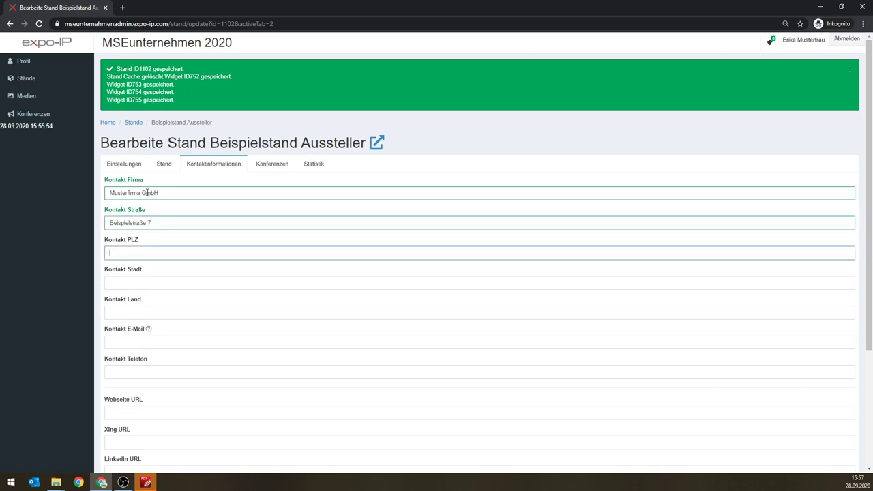
{"action": "type", "text": "12345"}
{"action": "key", "text": "Tab"}
{"action": "type", "text": "Musterhausen"}
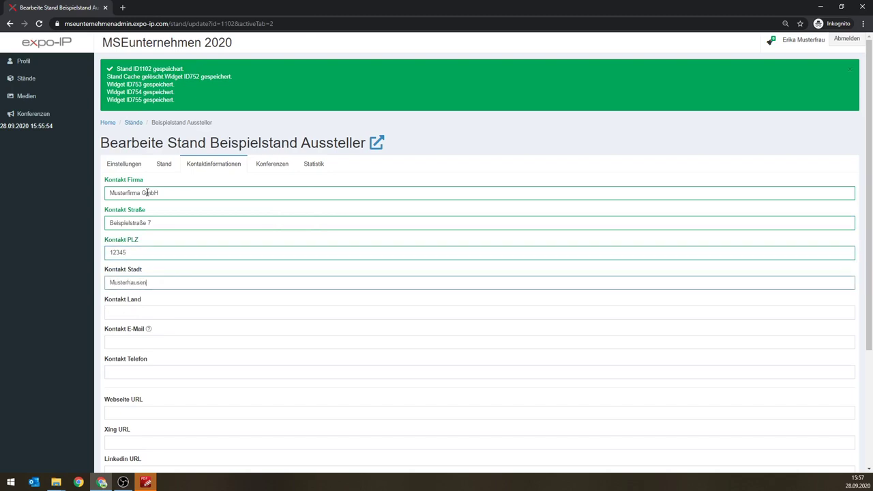
{"action": "key", "text": "Tab"}
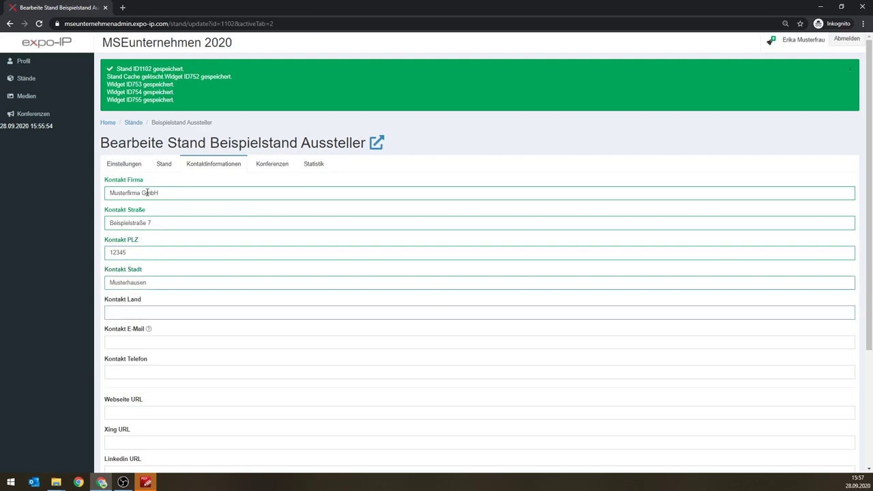
{"action": "type", "text": "Musterland"}
Step: Enter the company's contact e-mail address and save the contact information
{"action": "left_click", "coordinate": [151, 342]}
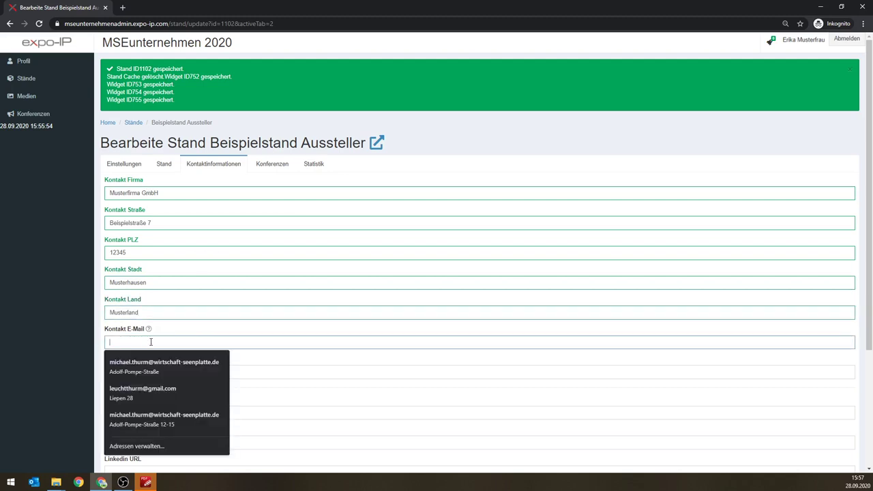
{"action": "type", "text": "kontakt@"}
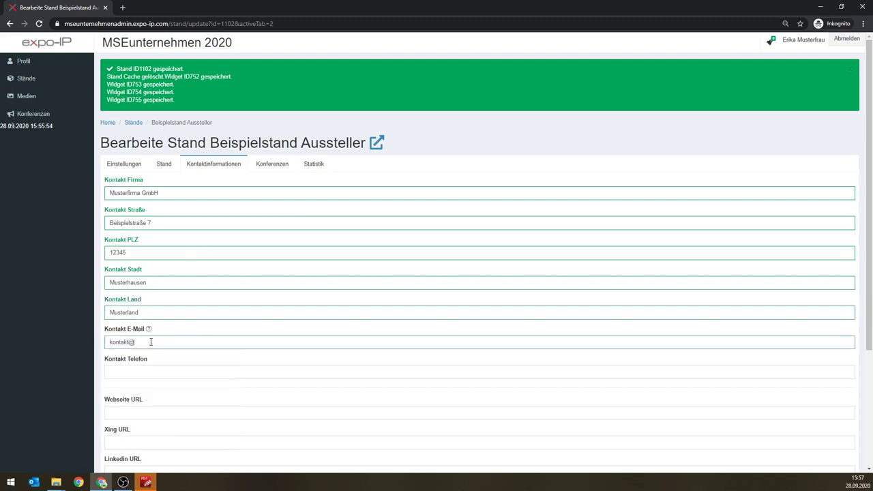
{"action": "type", "text": "musterfirma.de"}
{"action": "scroll", "coordinate": [171, 365], "scroll_direction": "down", "scroll_amount": 2}
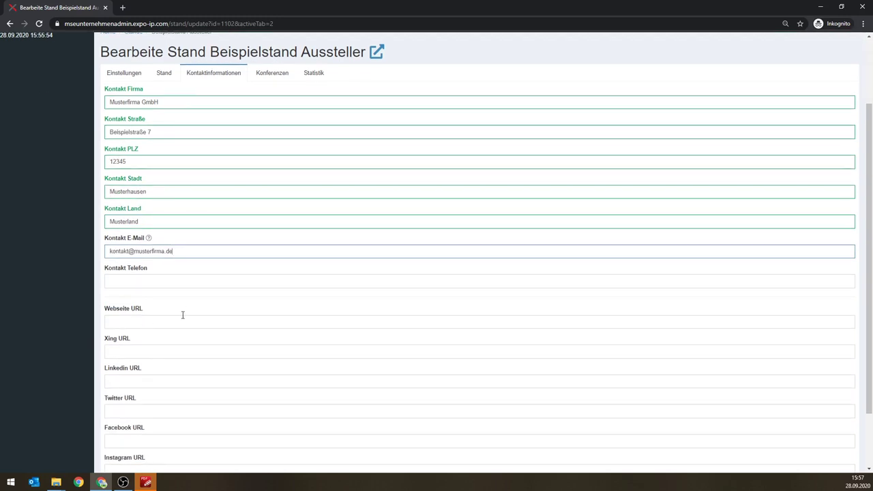
{"action": "scroll", "coordinate": [200, 316], "scroll_direction": "down", "scroll_amount": 2}
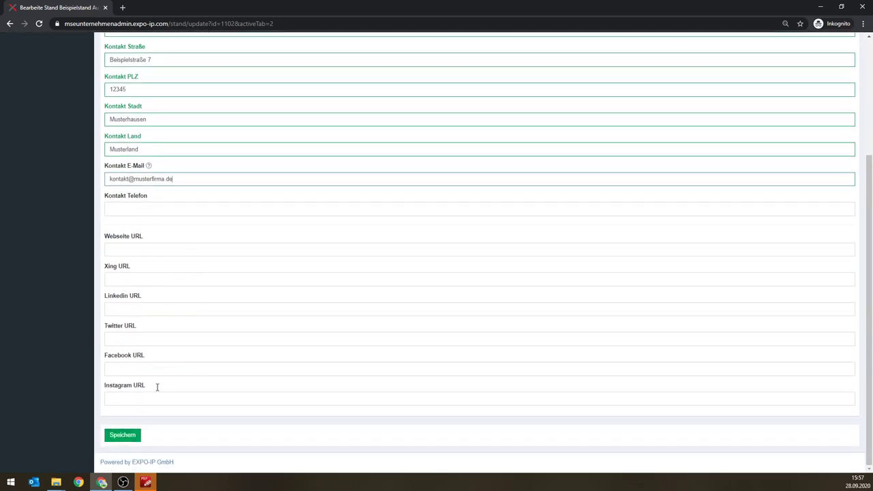
{"action": "left_click", "coordinate": [139, 435]}
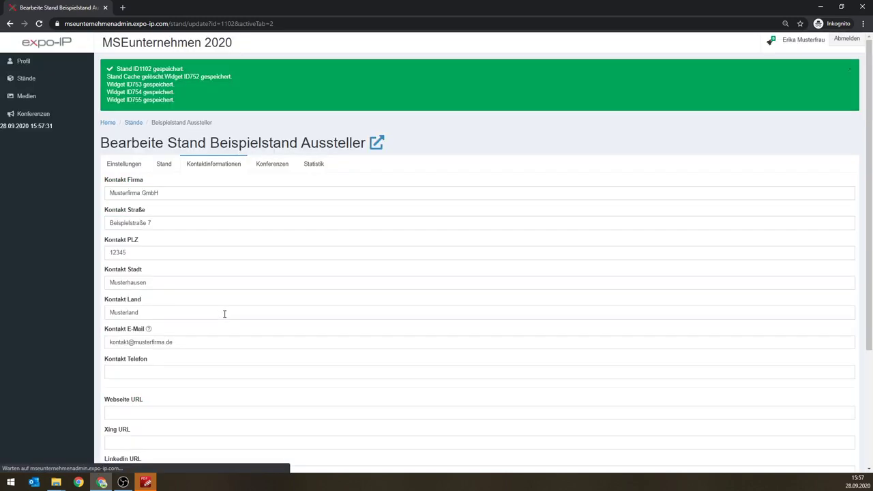
Step: Open the stand's public page, jump to its Kontakt section, and check the saved address
{"action": "left_click", "coordinate": [375, 144]}
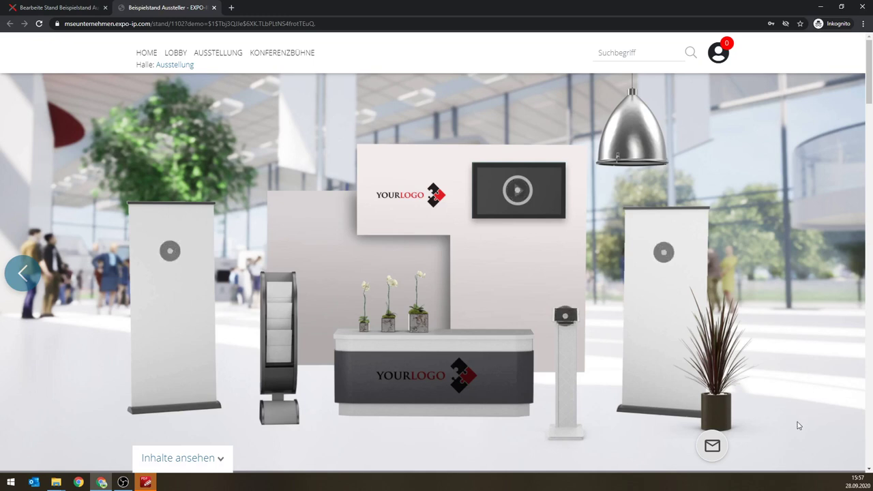
{"action": "left_click", "coordinate": [716, 450]}
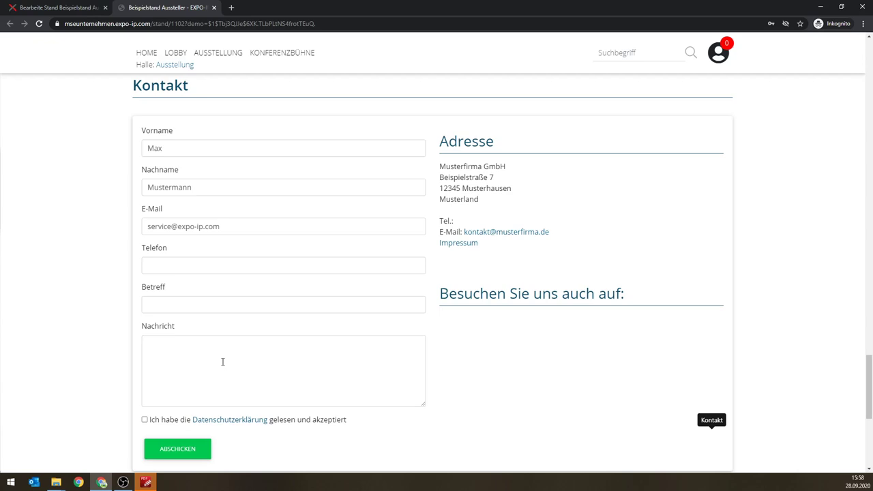
{"action": "left_click", "coordinate": [223, 362]}
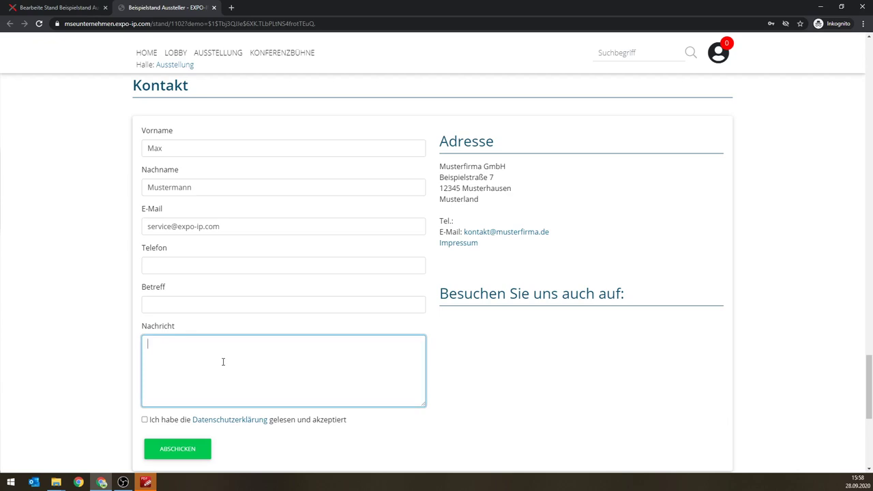
{"action": "scroll", "coordinate": [222, 362], "scroll_direction": "down", "scroll_amount": 10}
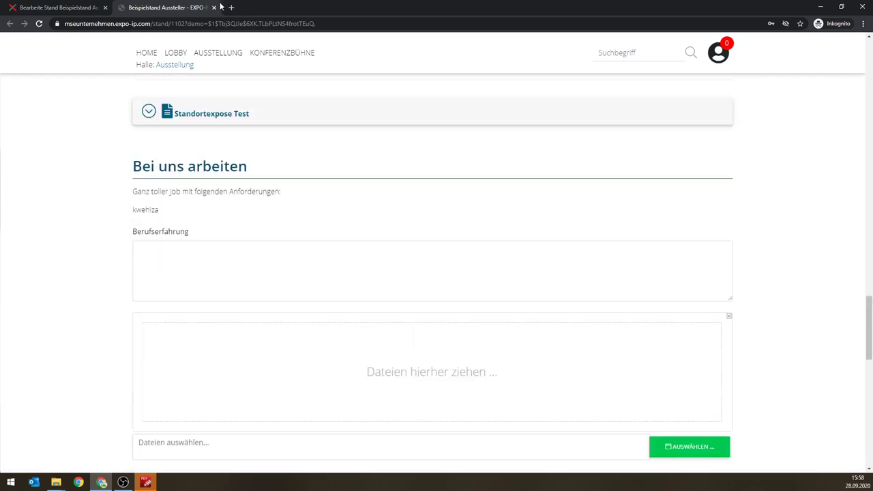
{"action": "scroll", "coordinate": [297, 116], "scroll_direction": "up", "scroll_amount": 5}
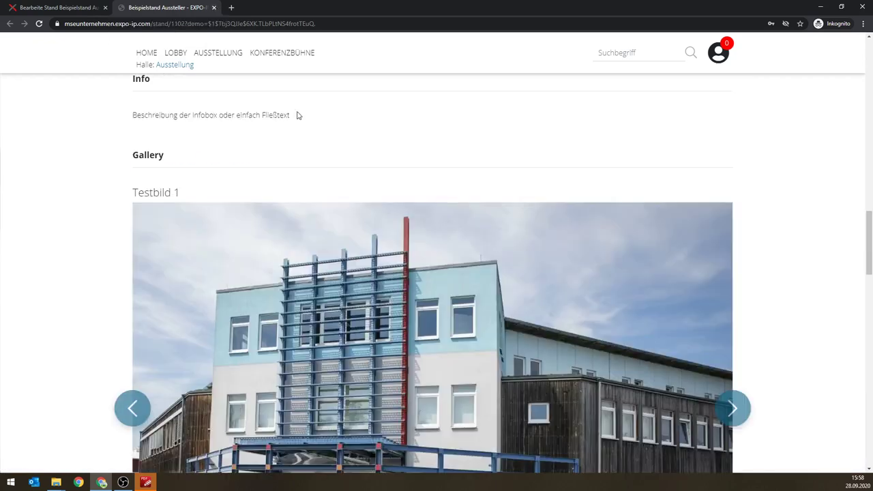
{"action": "scroll", "coordinate": [297, 115], "scroll_direction": "up", "scroll_amount": 12}
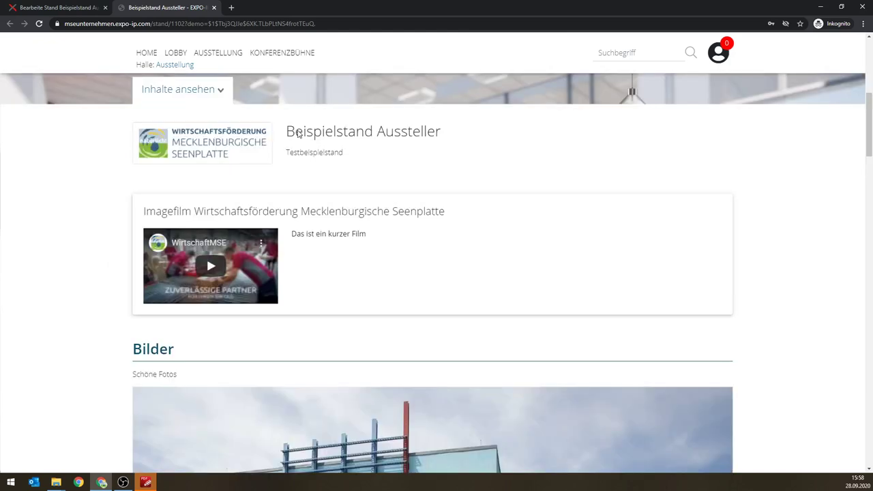
{"action": "scroll", "coordinate": [297, 134], "scroll_direction": "up", "scroll_amount": 5}
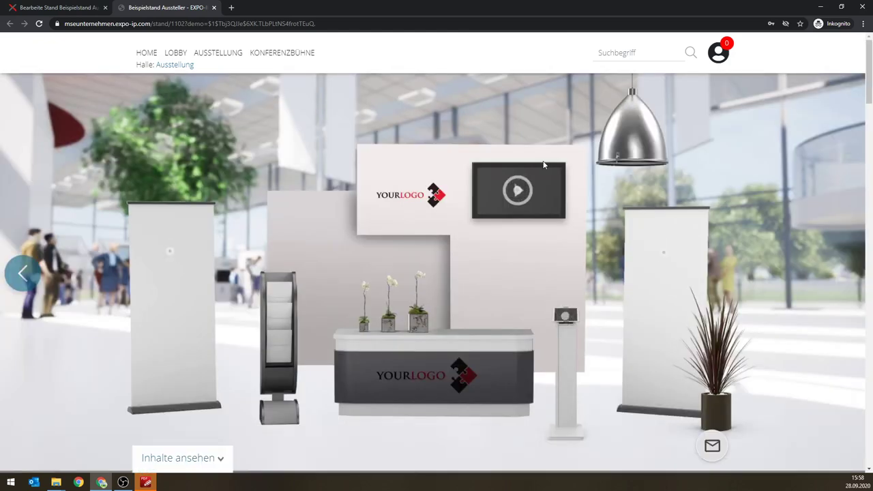